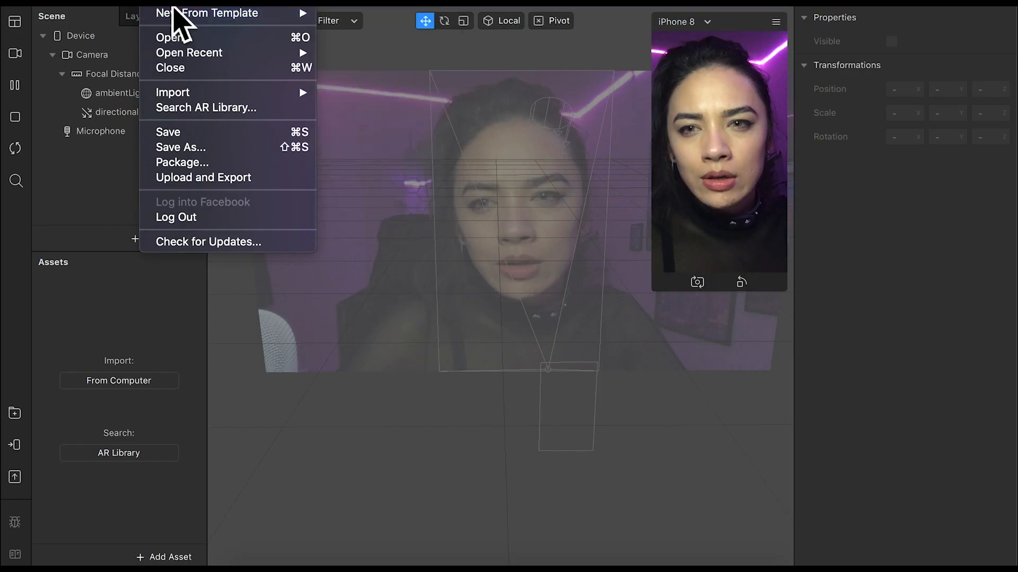
# Add a canvas object to the scene.
pyautogui.click(459, 163)
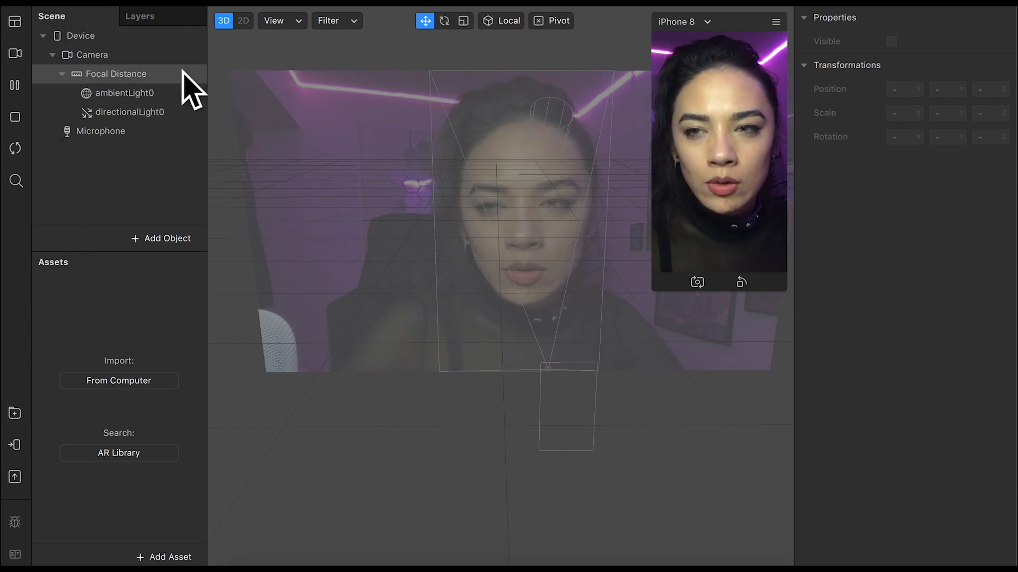
pyautogui.click(172, 238)
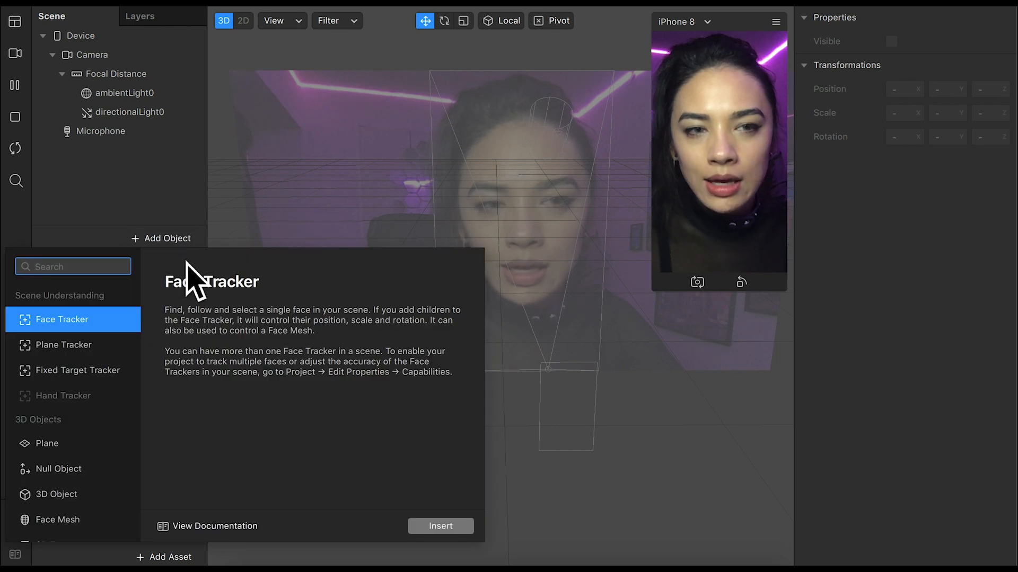
pyautogui.write('canvas')
pyautogui.press('Return')
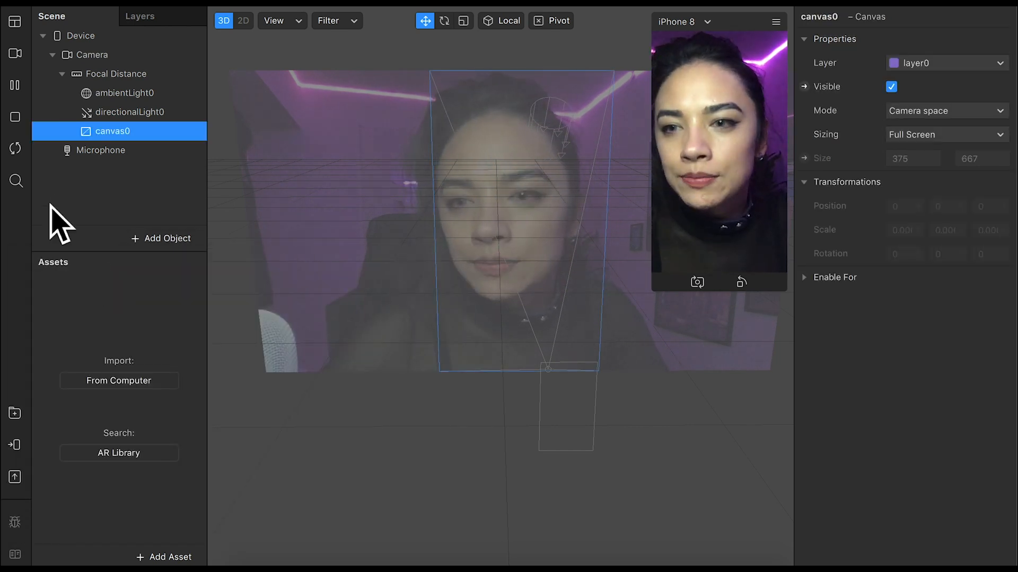
# Add a rectangle as a child of the canvas.
pyautogui.rightClick(109, 134)
pyautogui.click(97, 134)
pyautogui.rightClick(97, 133)
pyautogui.moveTo(172, 154)
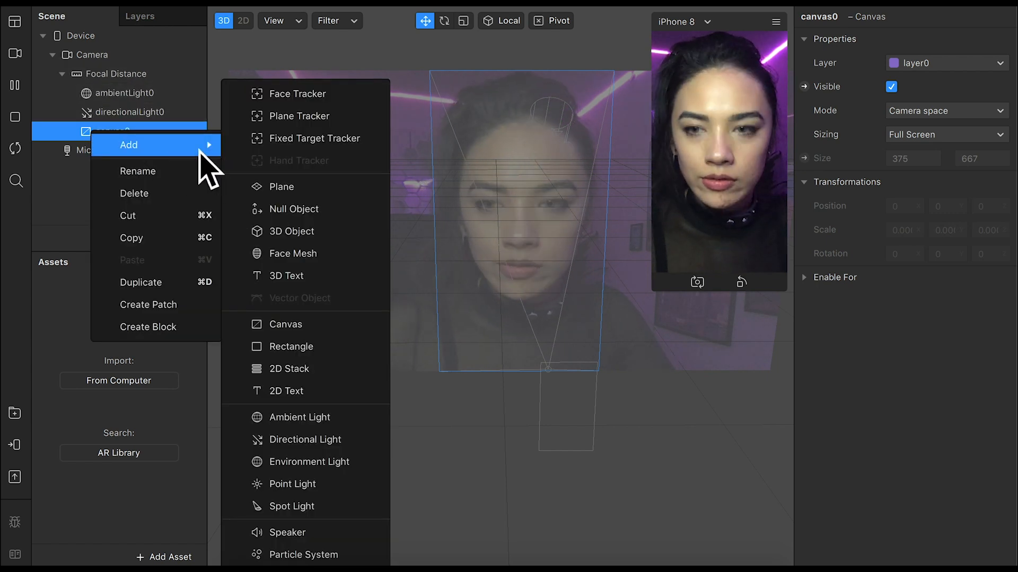
pyautogui.click(361, 347)
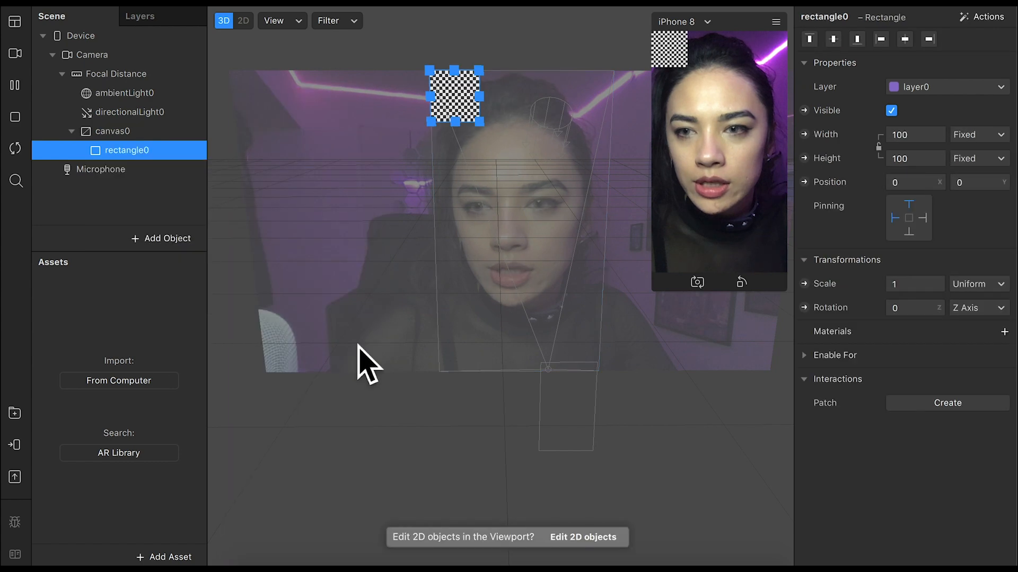
# Resize the rectangle to 375 by 667 so it fills the canvas, and pin it to all four edges.
pyautogui.moveTo(479, 121); pyautogui.dragTo(605, 247)
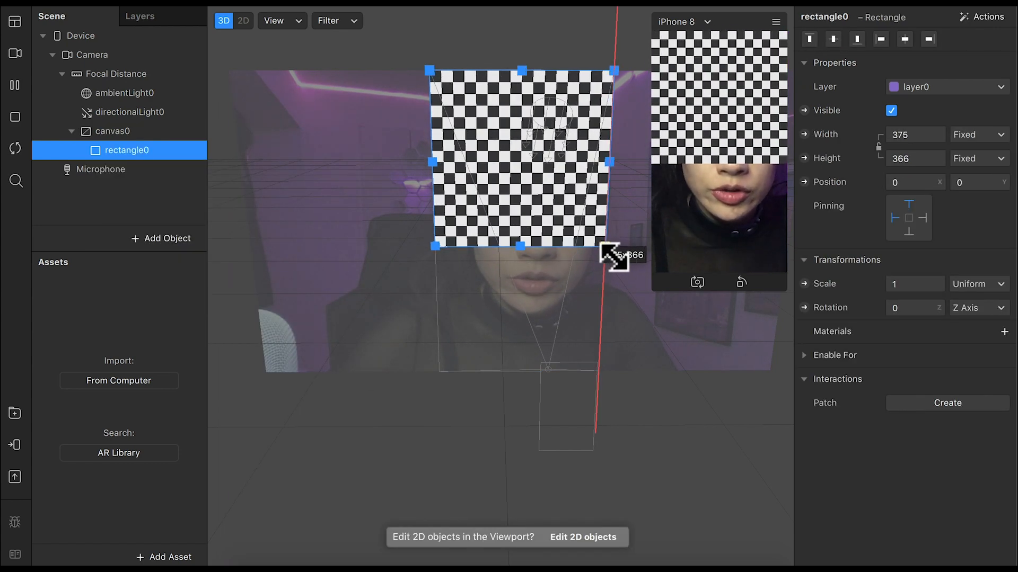
pyautogui.moveTo(531, 259); pyautogui.dragTo(528, 380)
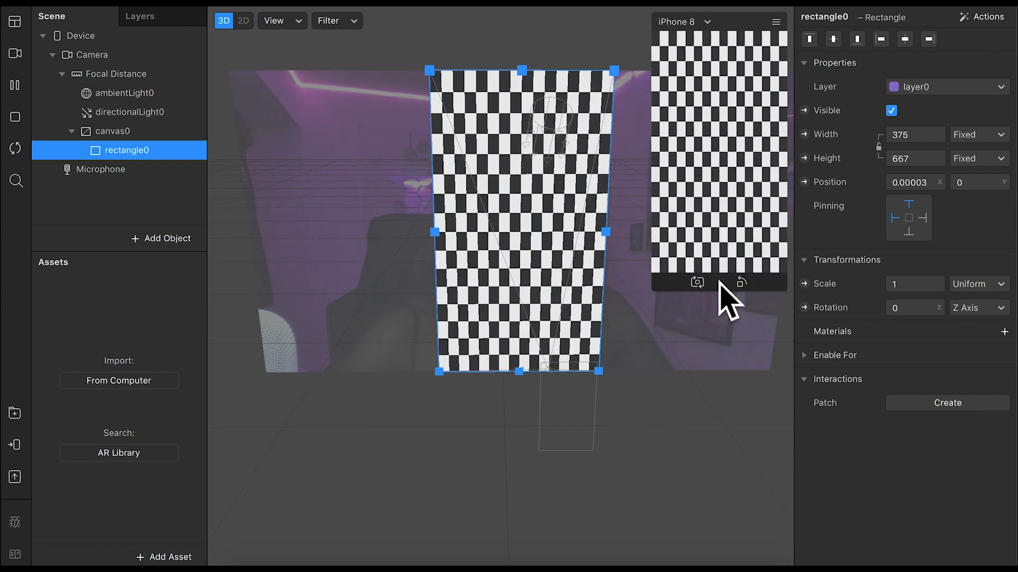
pyautogui.click(922, 218)
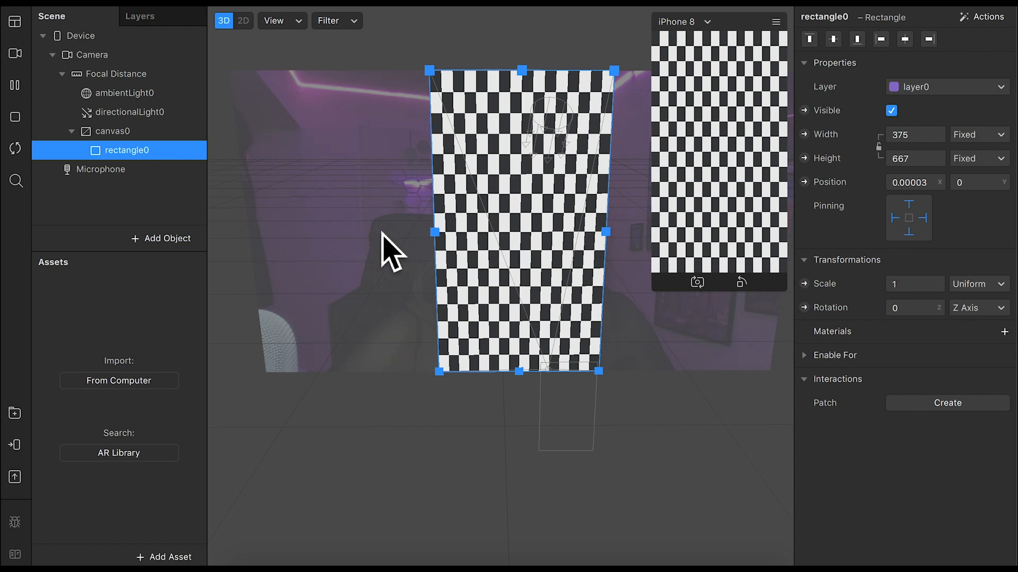
pyautogui.click(701, 23)
pyautogui.moveTo(720, 43)
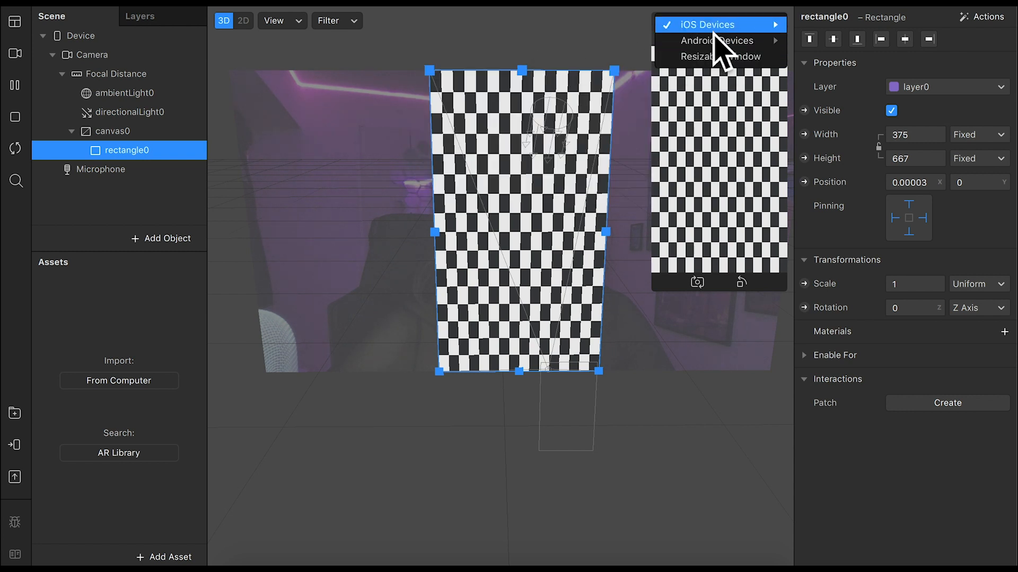
pyautogui.click(832, 24)
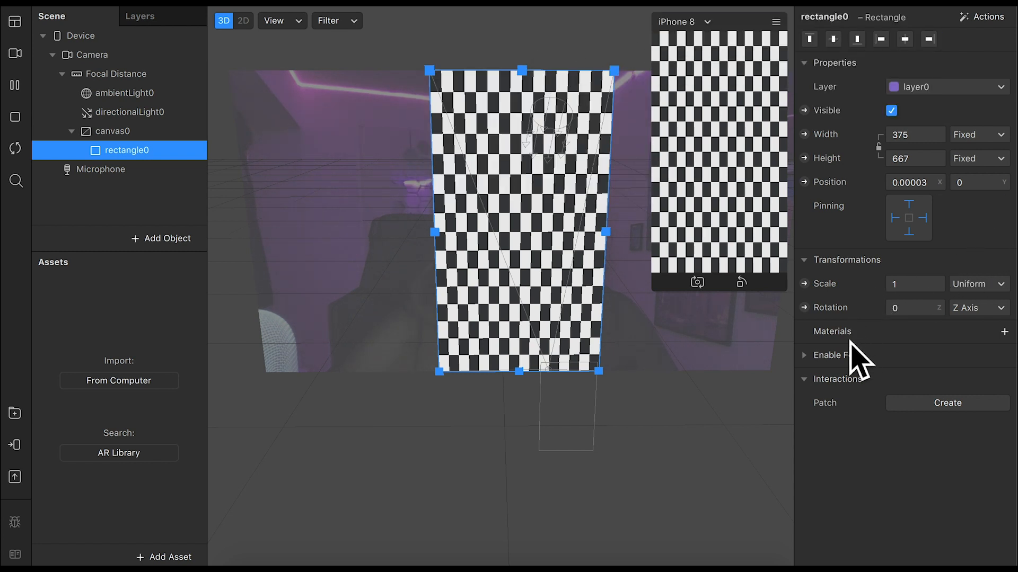
# Create a material for the rectangle and rename it "darken".
pyautogui.click(1004, 332)
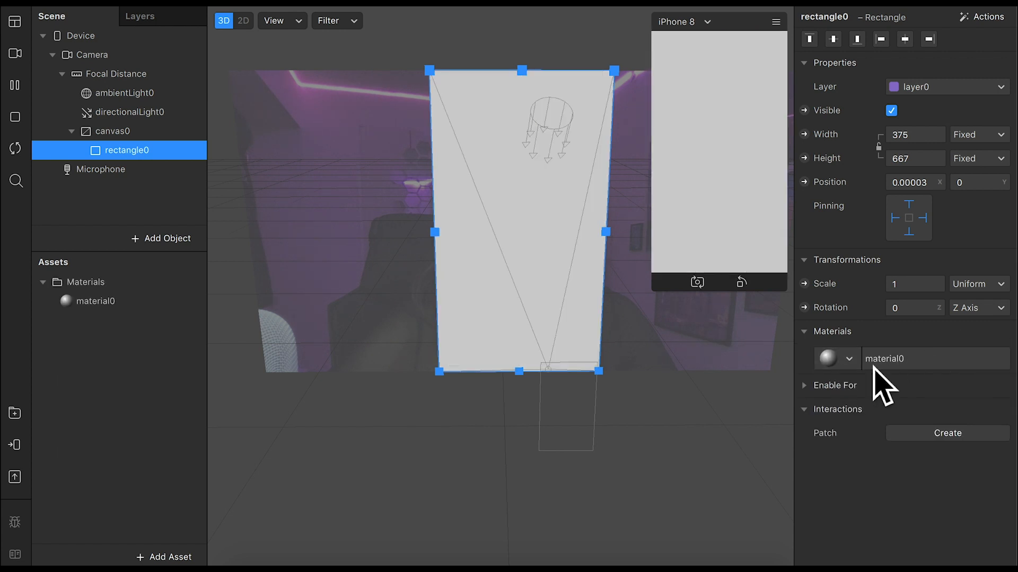
pyautogui.click(906, 361)
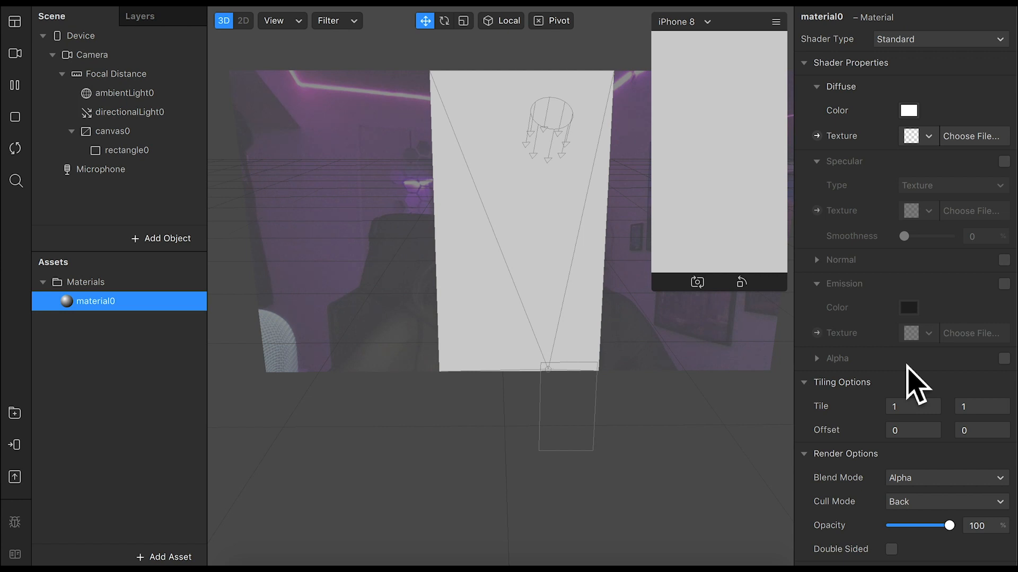
pyautogui.doubleClick(109, 304)
pyautogui.write('darken')
pyautogui.press('Return')
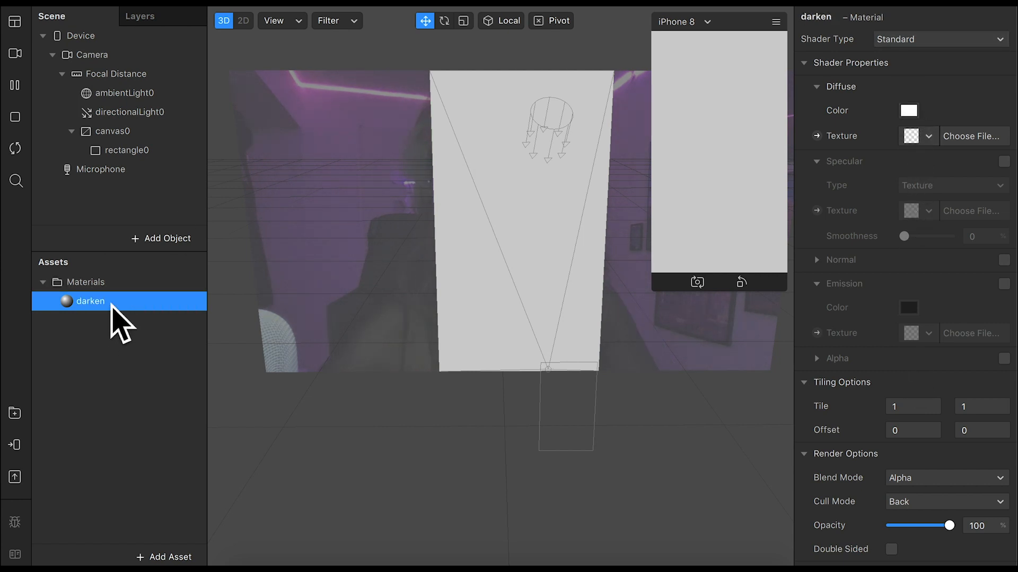
# Set the darken material's diffuse color to Eggplant and its opacity to 44%.
pyautogui.click(910, 111)
pyautogui.click(271, 358)
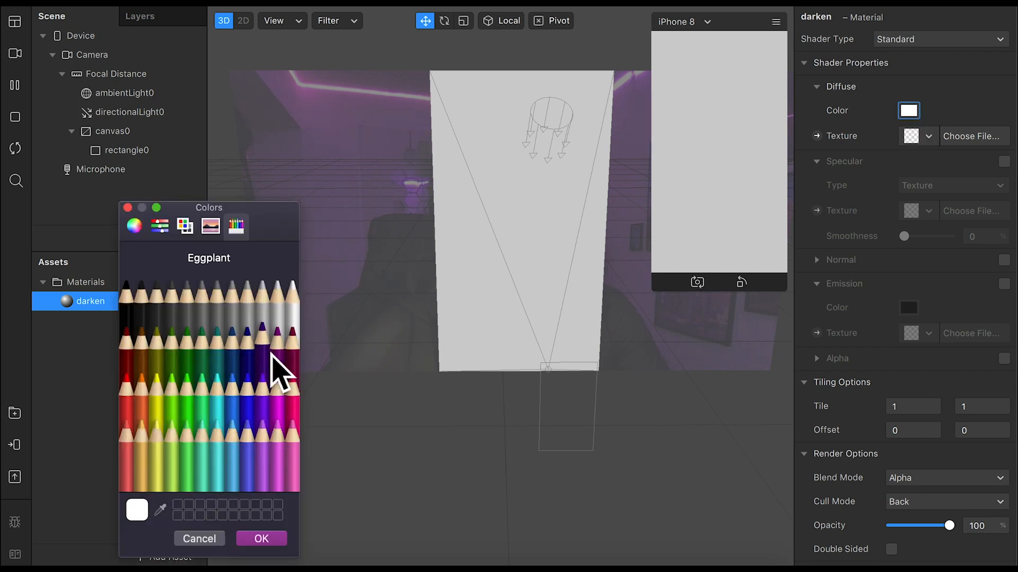
pyautogui.click(272, 544)
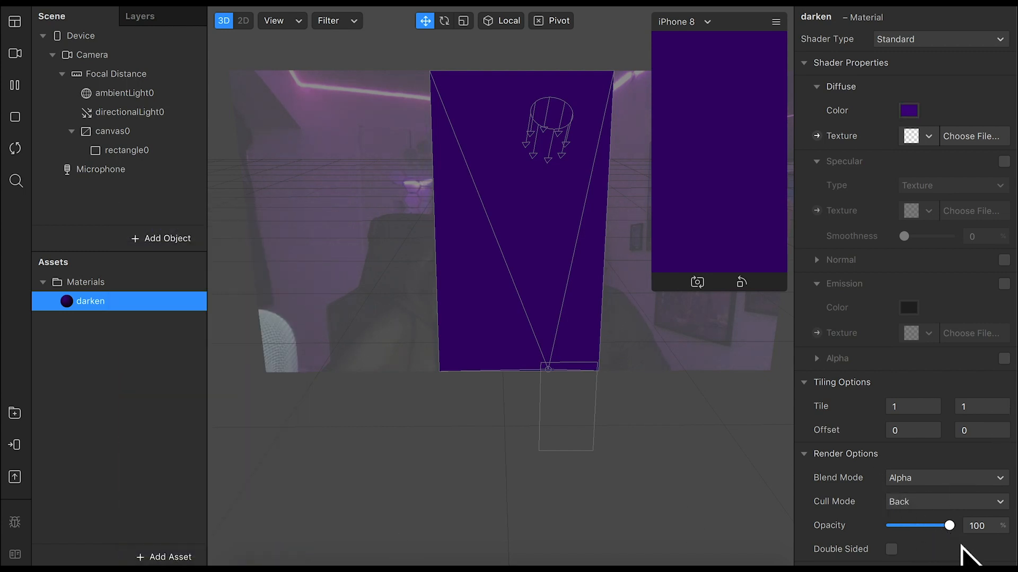
pyautogui.moveTo(951, 532); pyautogui.dragTo(928, 533)
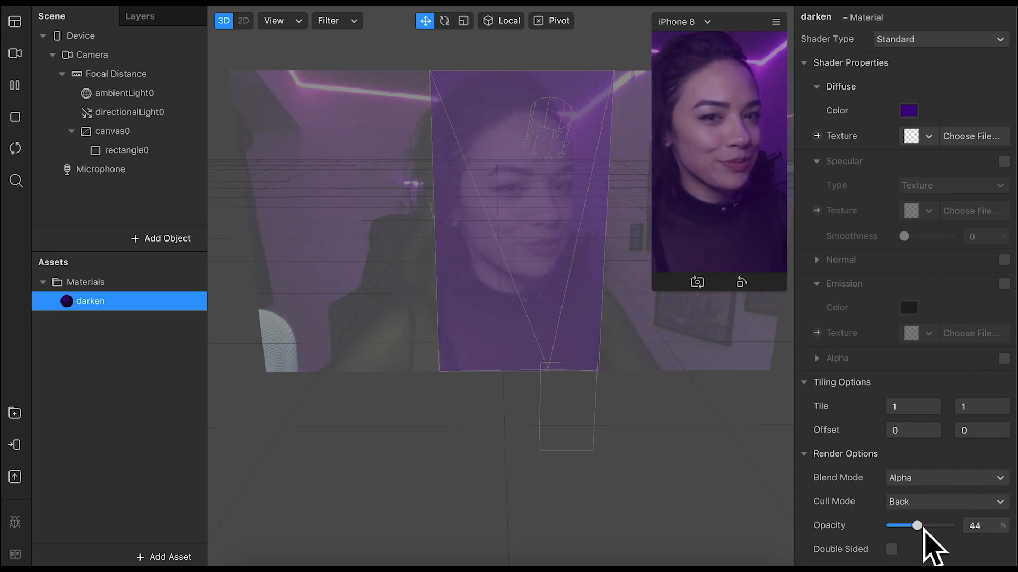
# Add a face mesh with its face tracker to the scene.
pyautogui.click(127, 150)
pyautogui.rightClick(141, 154)
pyautogui.press('Escape')
pyautogui.click(175, 240)
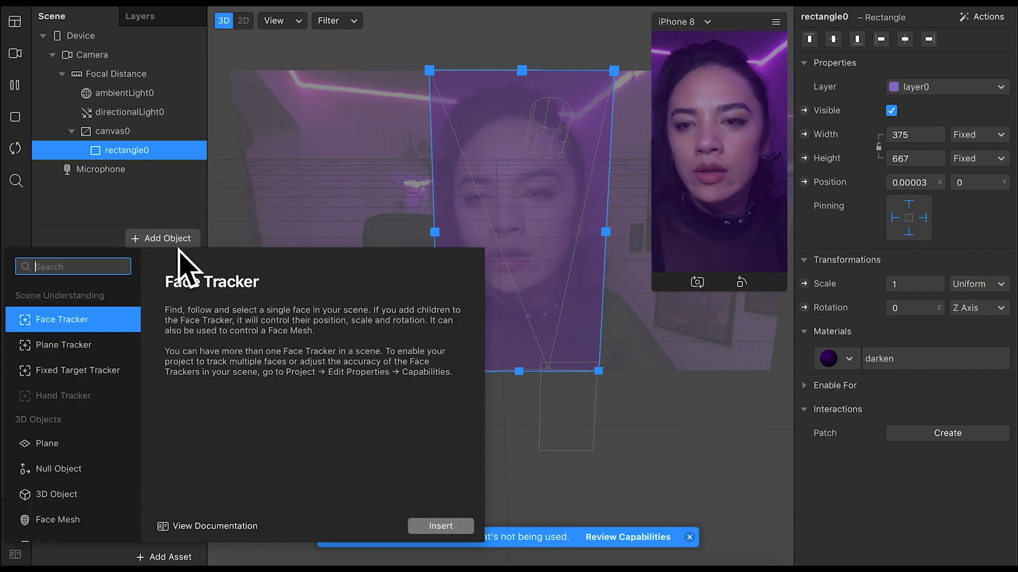
pyautogui.write('face')
pyautogui.press('Return')
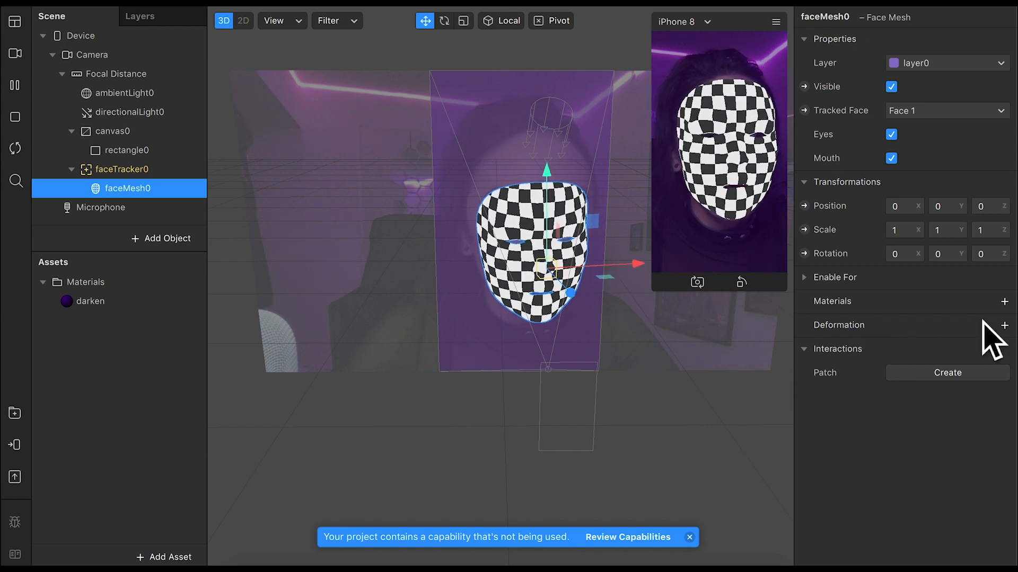
# Create a new material for the face mesh and rename it "retouching".
pyautogui.click(1004, 302)
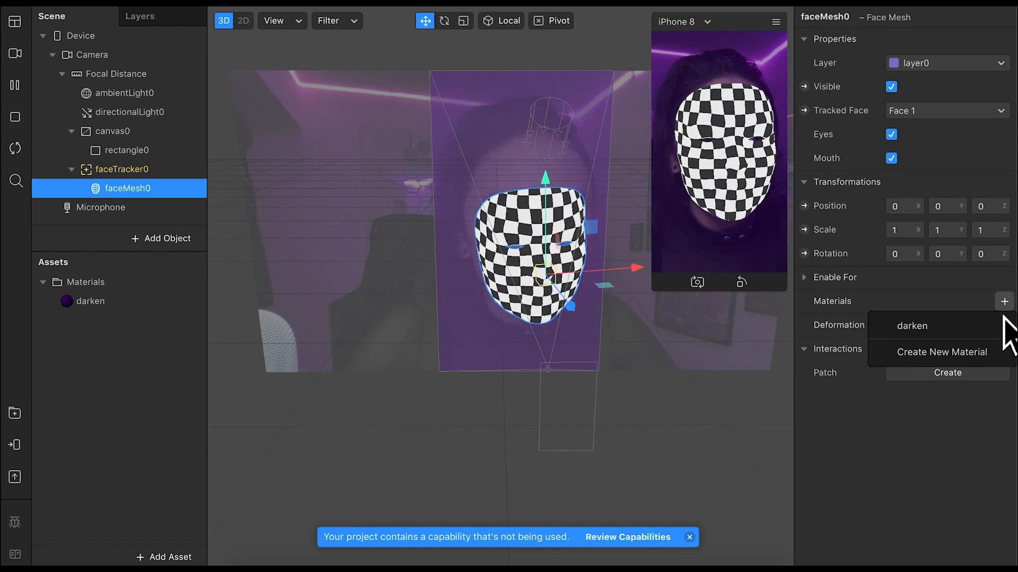
pyautogui.click(969, 354)
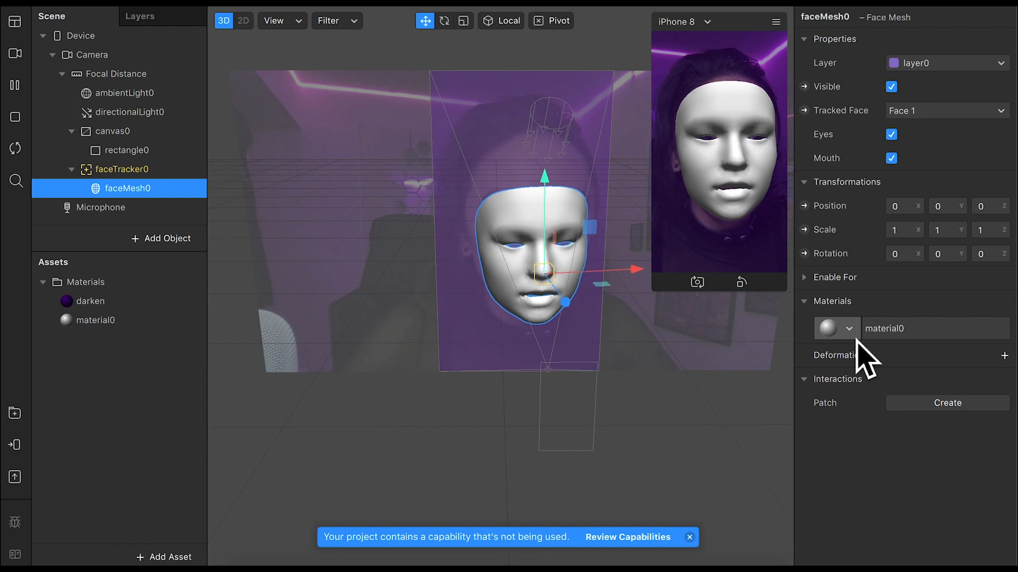
pyautogui.click(877, 335)
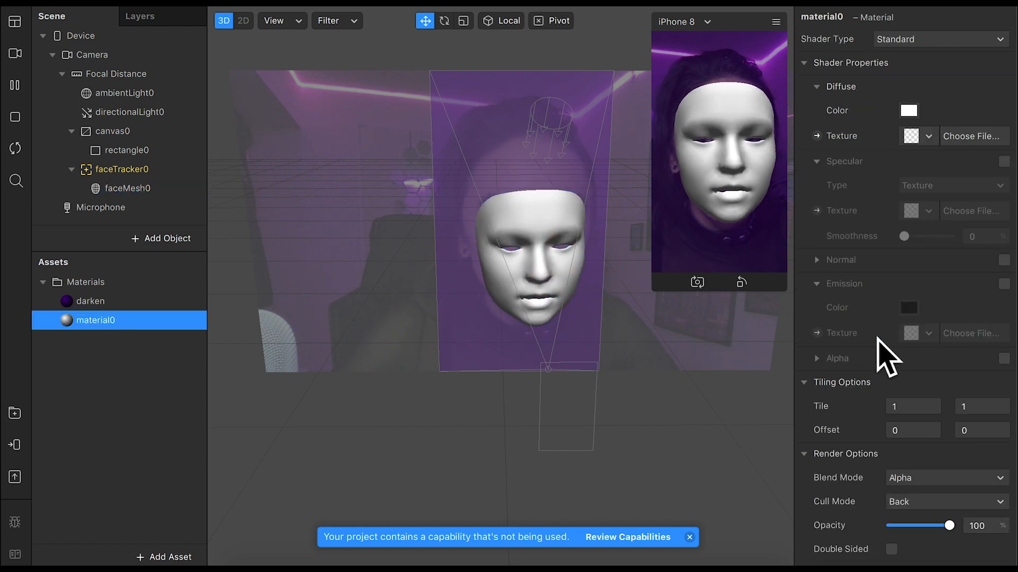
pyautogui.doubleClick(92, 325)
pyautogui.write('retouching')
pyautogui.press('Return')
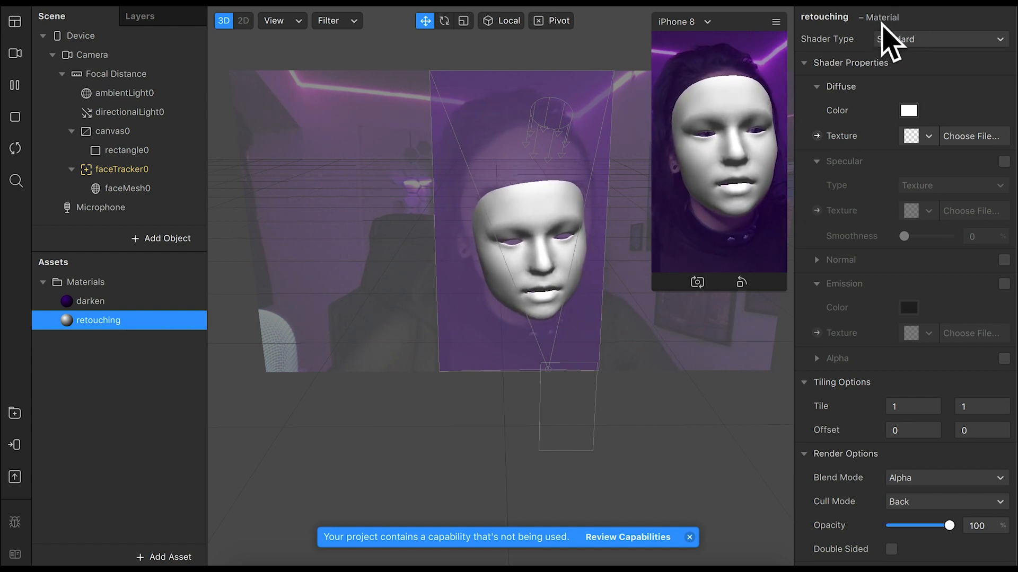
# Set the retouching material's shader type to Retouching and its skin smoothing to 70%.
pyautogui.click(928, 42)
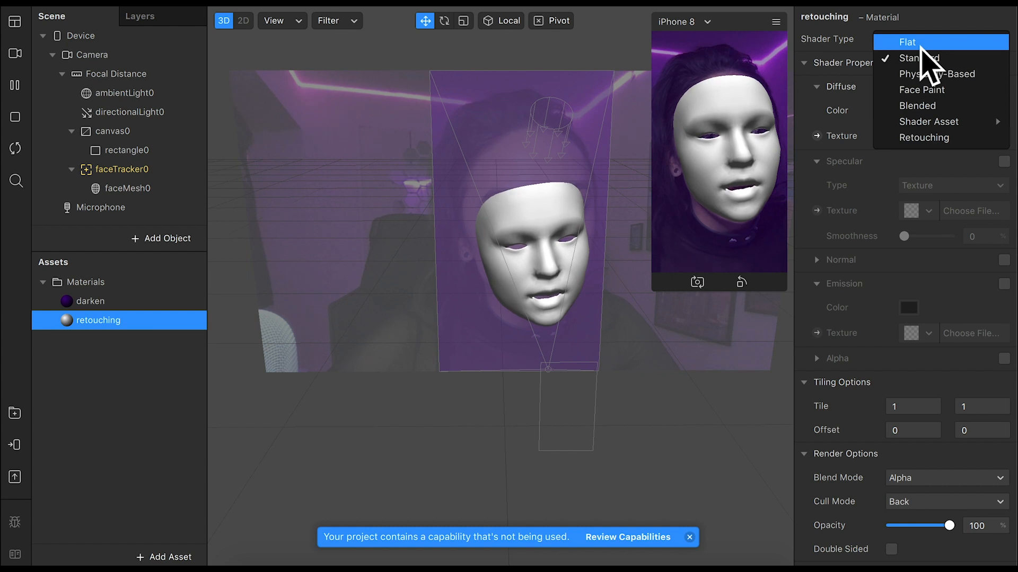
pyautogui.click(950, 139)
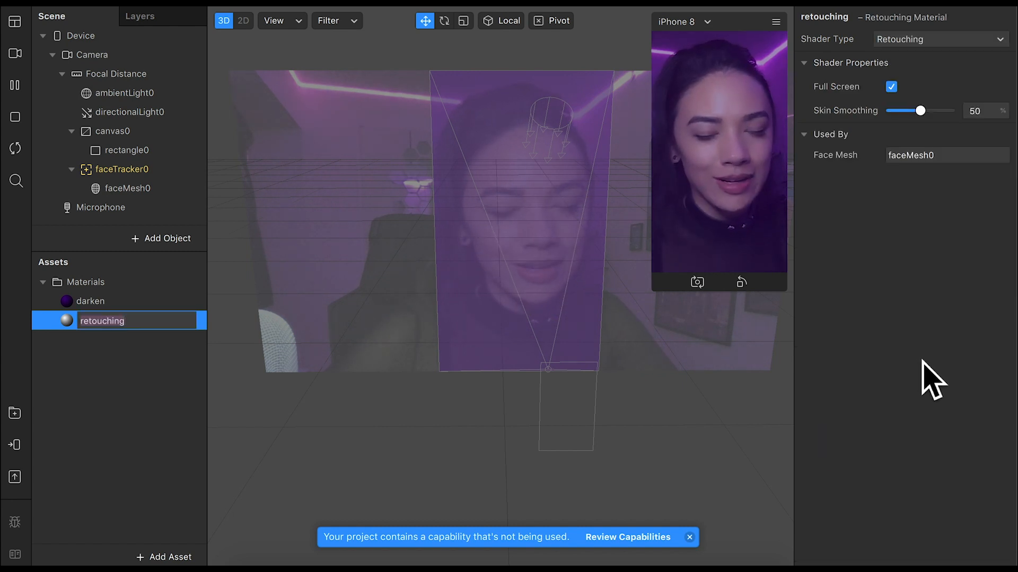
pyautogui.moveTo(927, 118)
pyautogui.mouseDown()
pyautogui.moveTo(948, 118)
pyautogui.moveTo(898, 118)
pyautogui.moveTo(939, 122)
pyautogui.mouseUp()
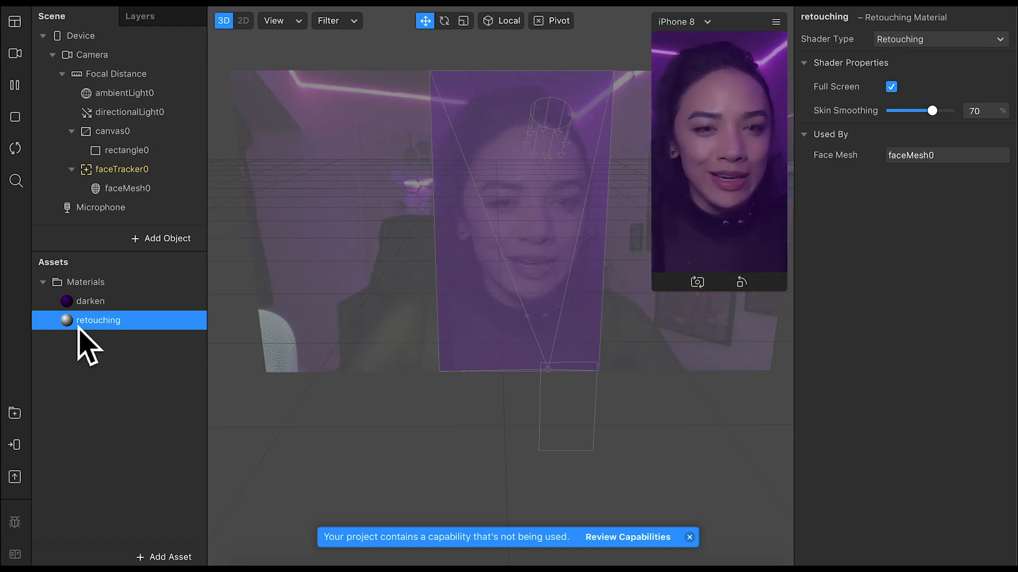
# Search the AR Library for "skull" and browse the full list of 3D objects.
pyautogui.click(168, 557)
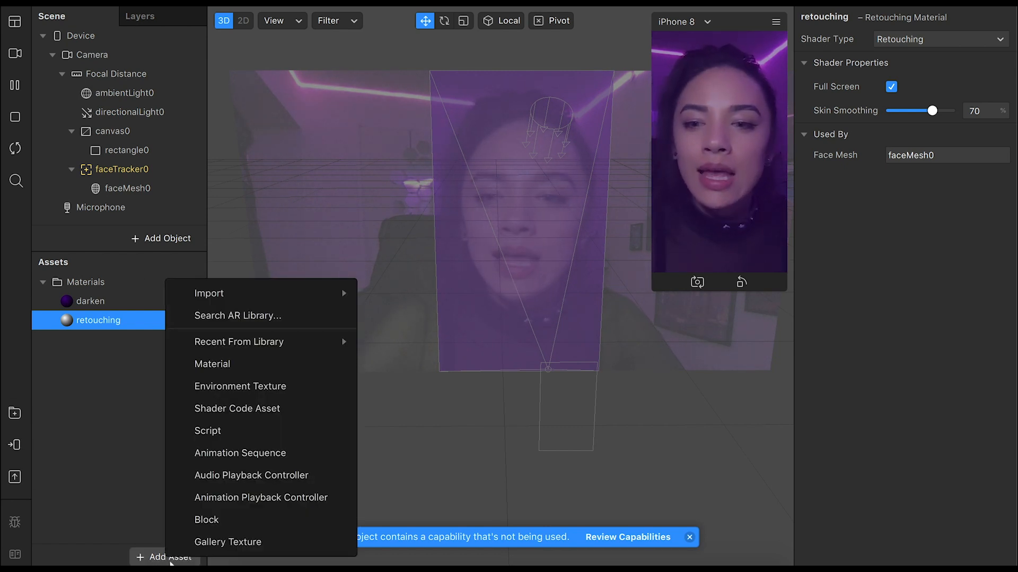
pyautogui.click(241, 326)
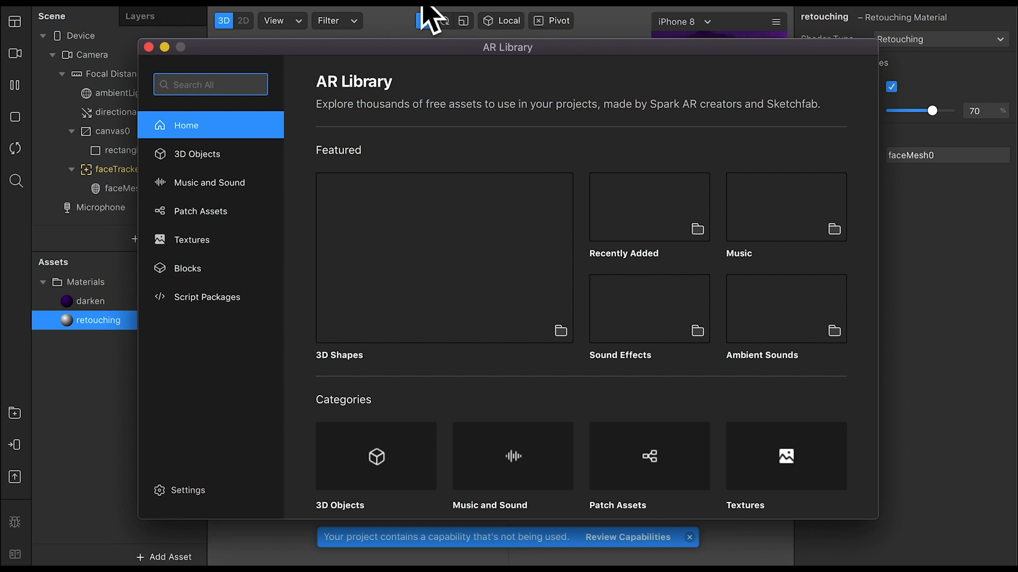
pyautogui.write('skull')
pyautogui.press('Return')
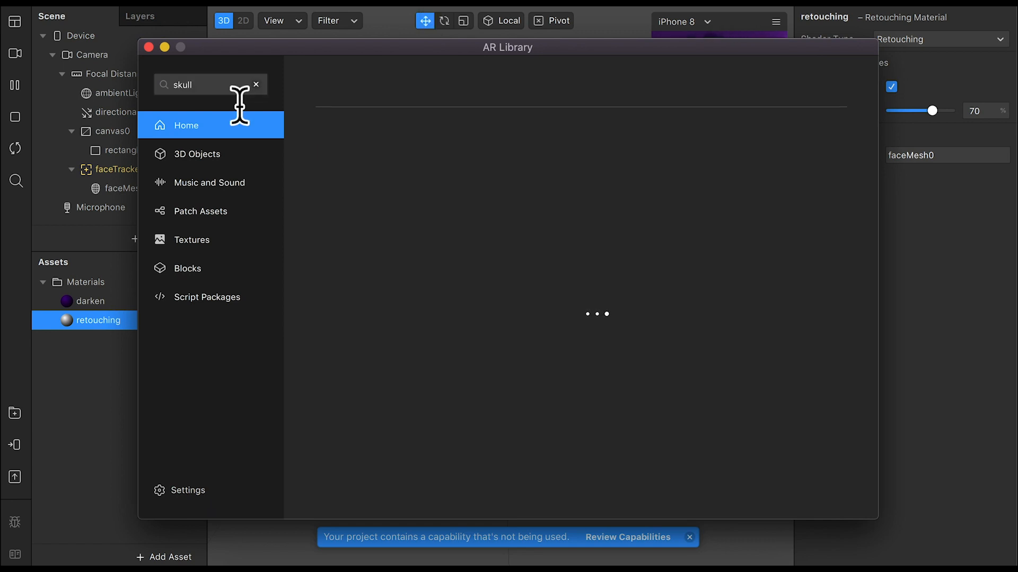
pyautogui.click(811, 131)
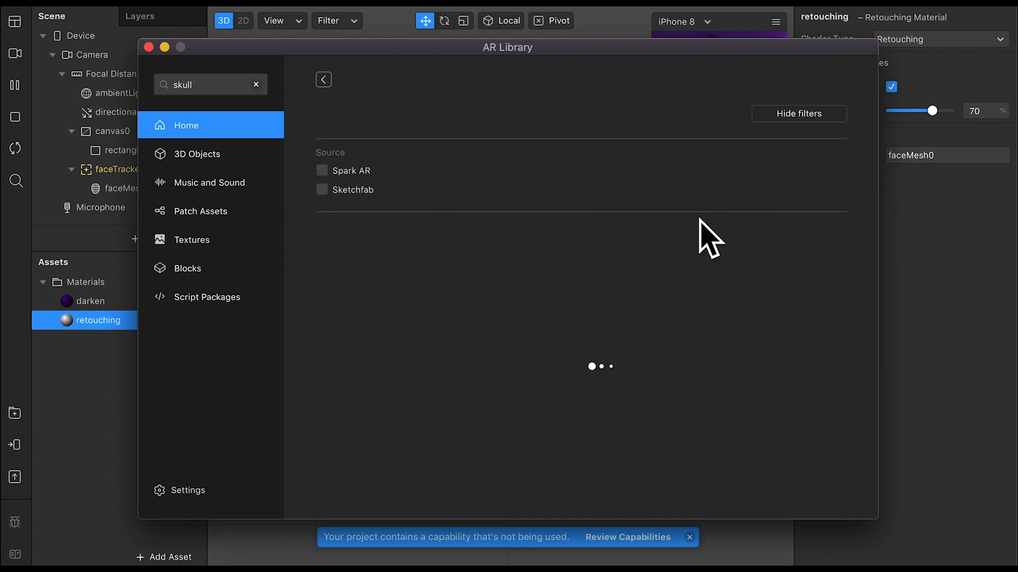
pyautogui.scroll(-4, 669, 263)
pyautogui.scroll(-6, 669, 262)
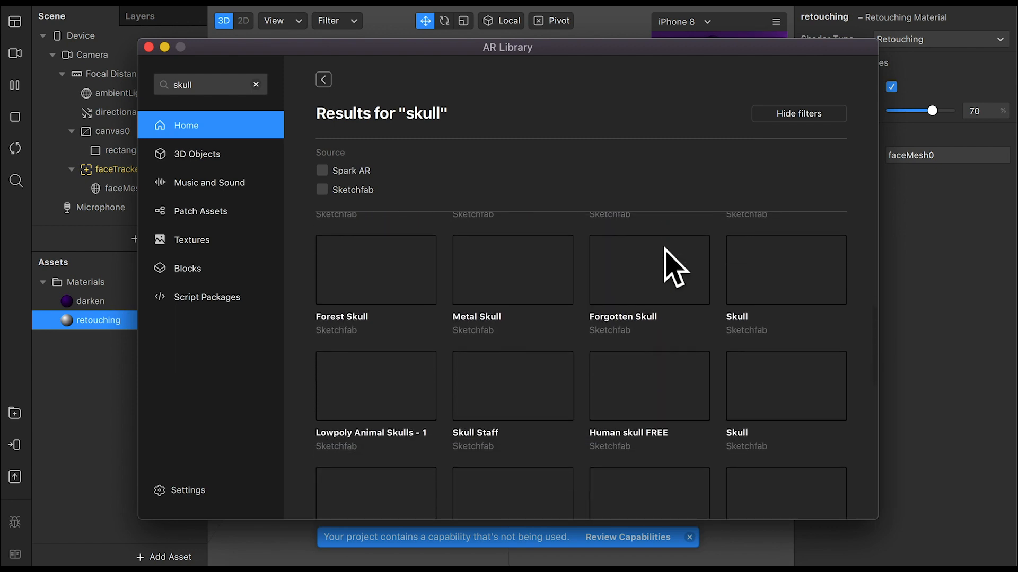
# Search the AR Library for "vampire skull" and download the Vampire Skull model into the project.
pyautogui.click(215, 91)
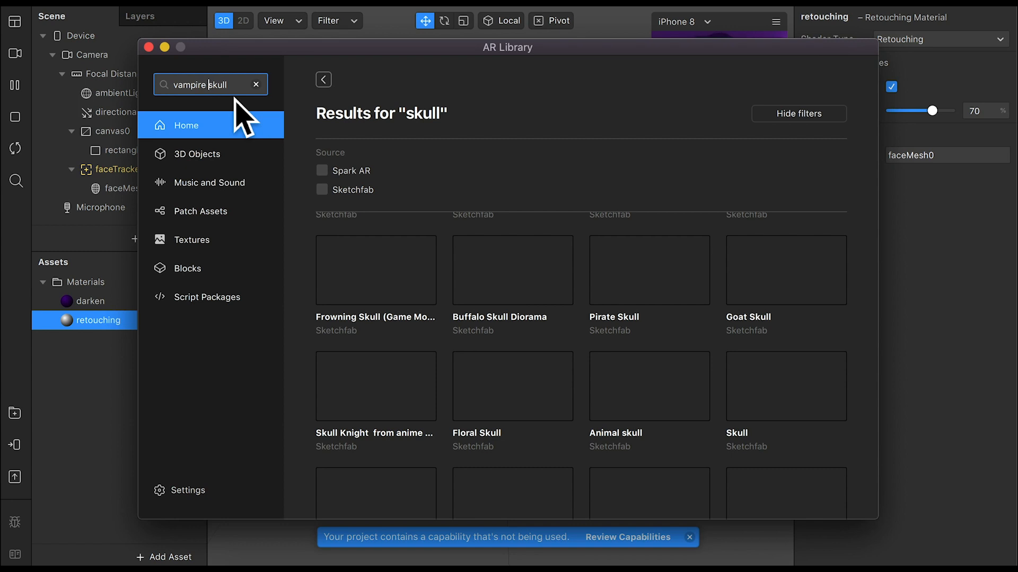
pyautogui.write('vampire')
pyautogui.press('Return')
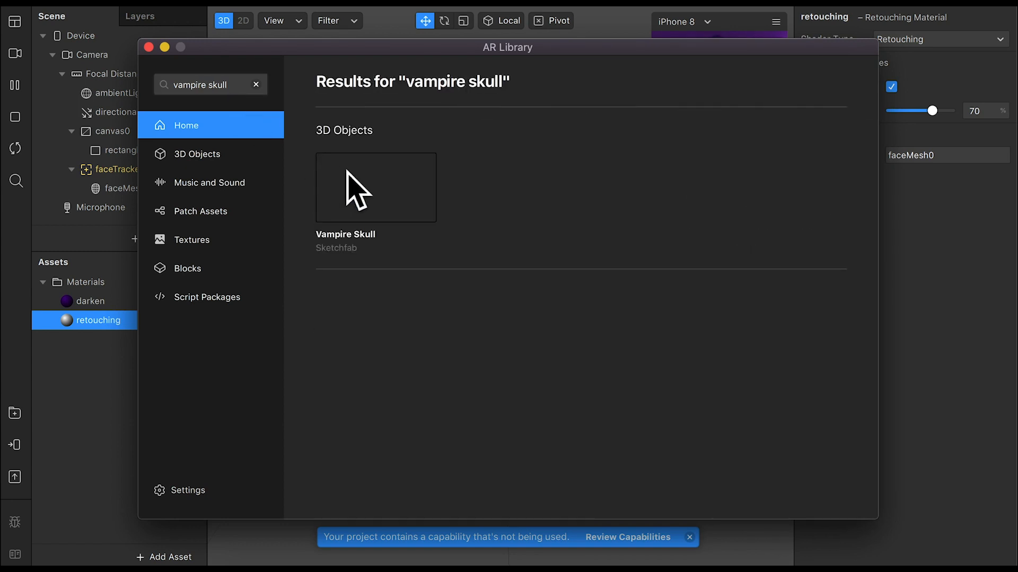
pyautogui.click(347, 172)
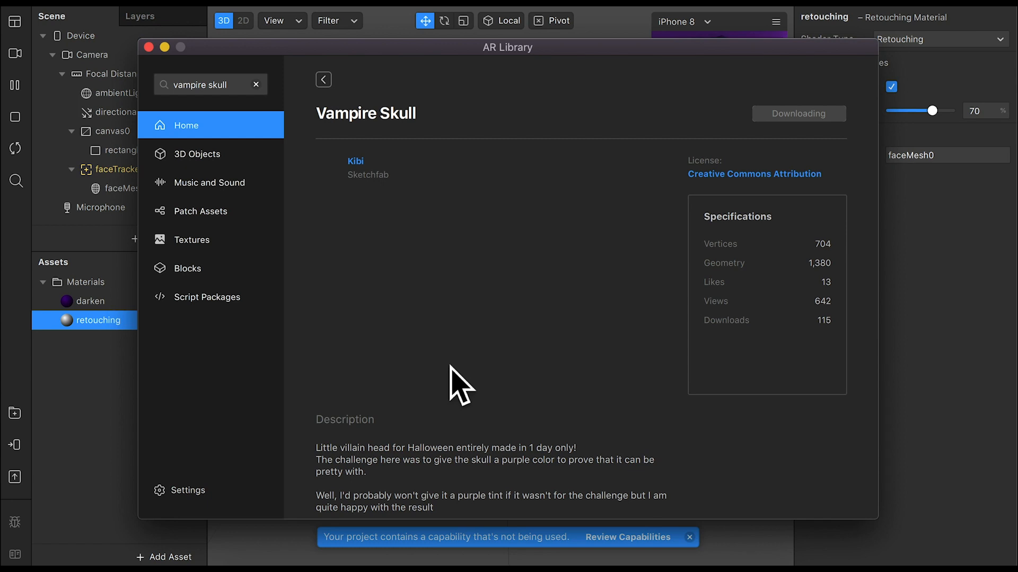
# Search the AR Library for "gem", import the free Spinel's gem model into the project and close the library.
pyautogui.click(217, 88)
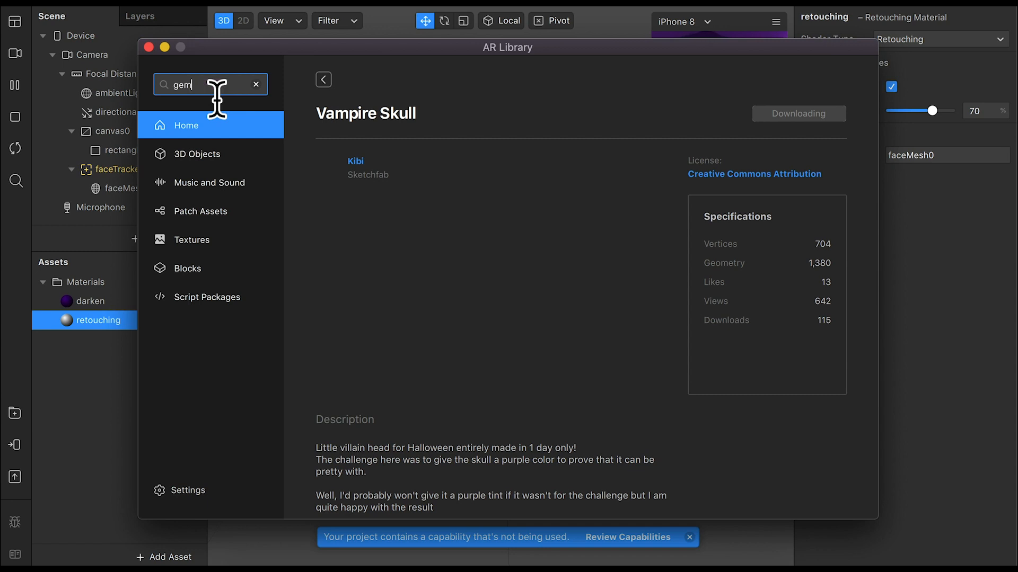
pyautogui.press('Return')
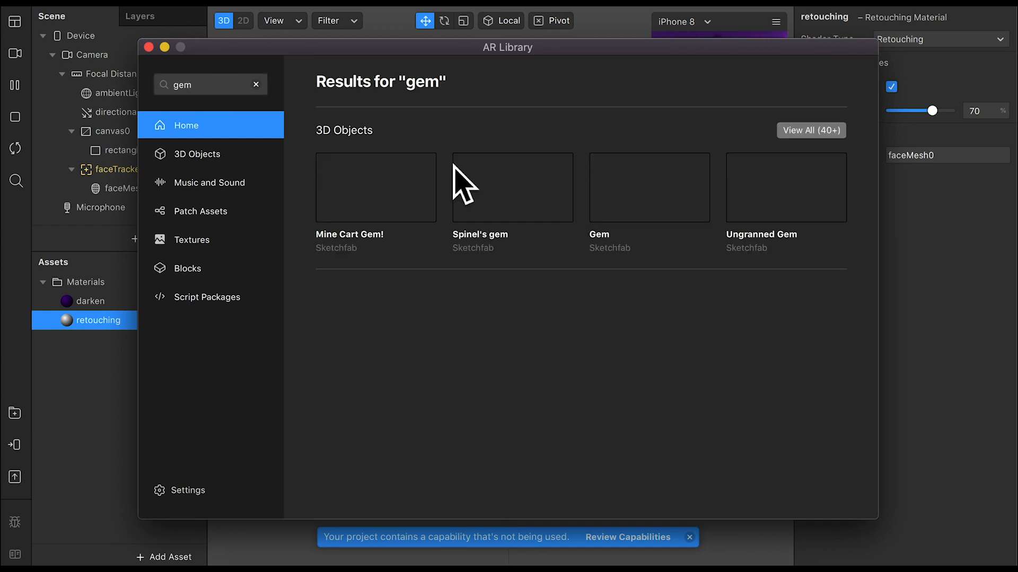
pyautogui.click(492, 185)
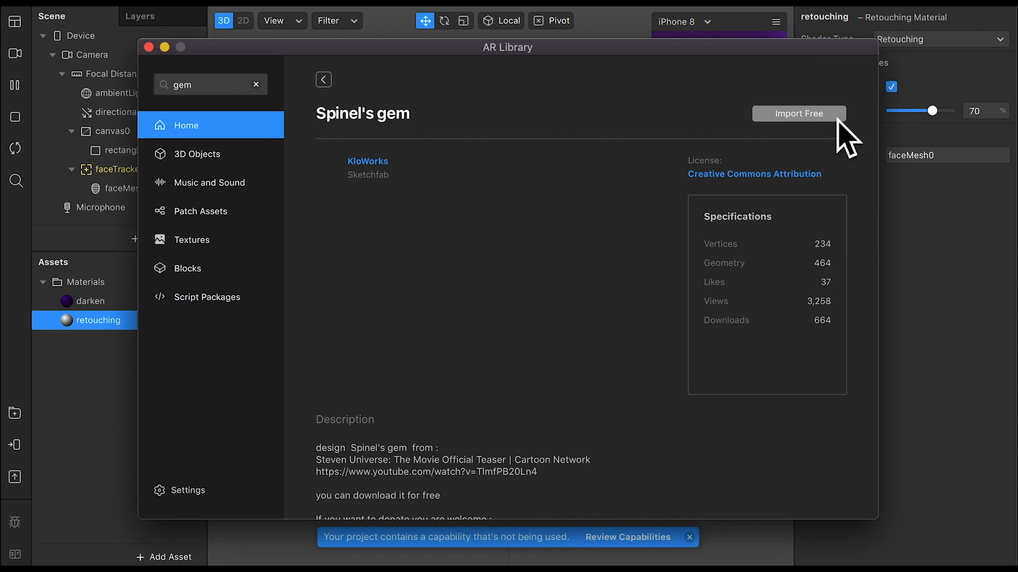
pyautogui.click(840, 117)
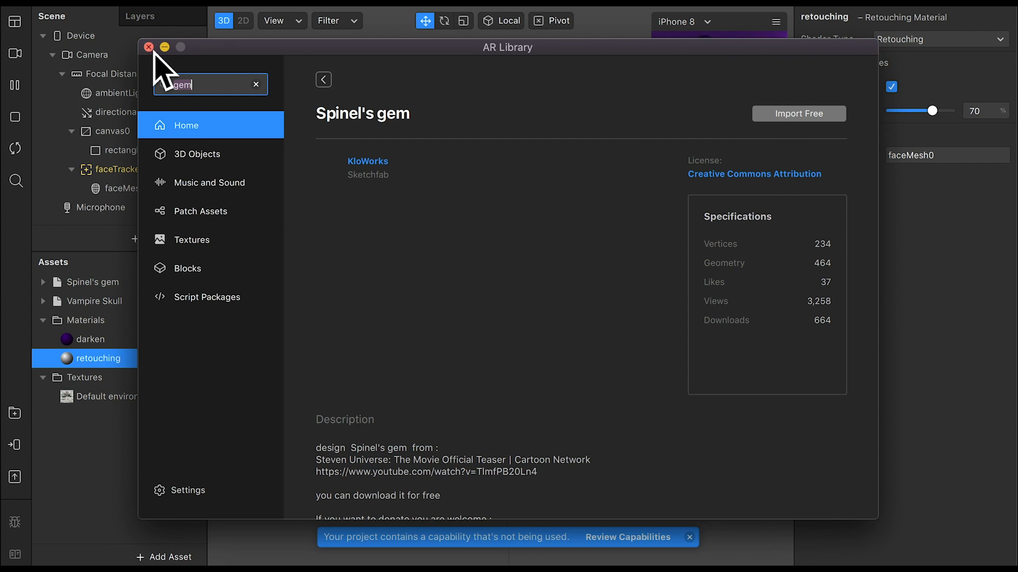
pyautogui.click(149, 47)
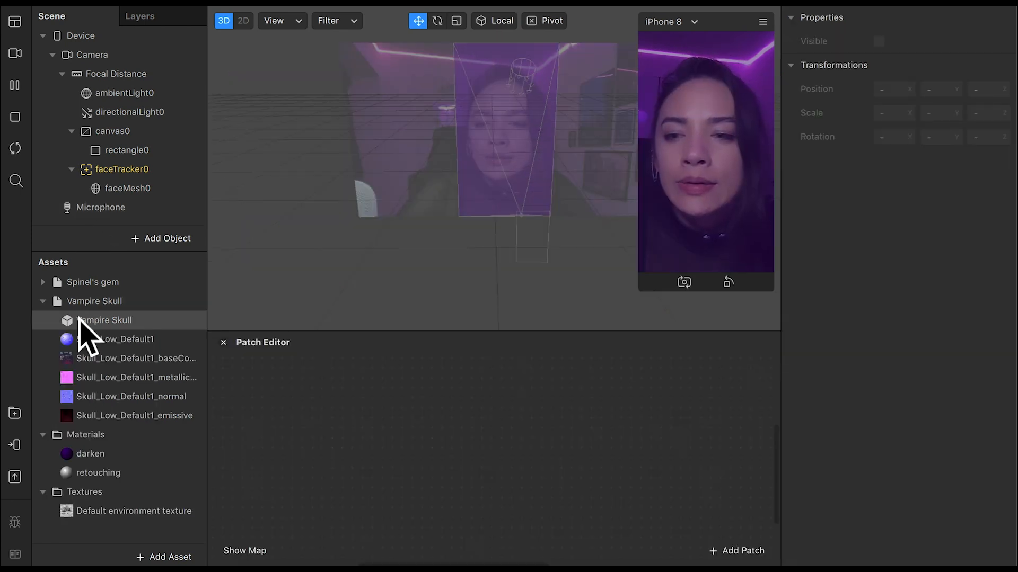
# Instantiate the Vampire Skull asset in the scene.
pyautogui.click(43, 301)
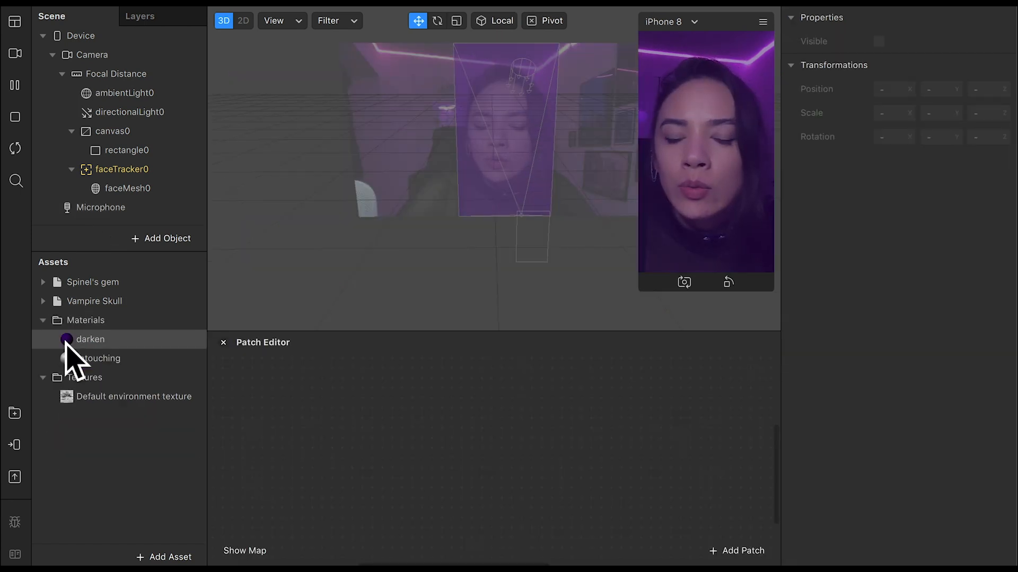
pyautogui.click(73, 303)
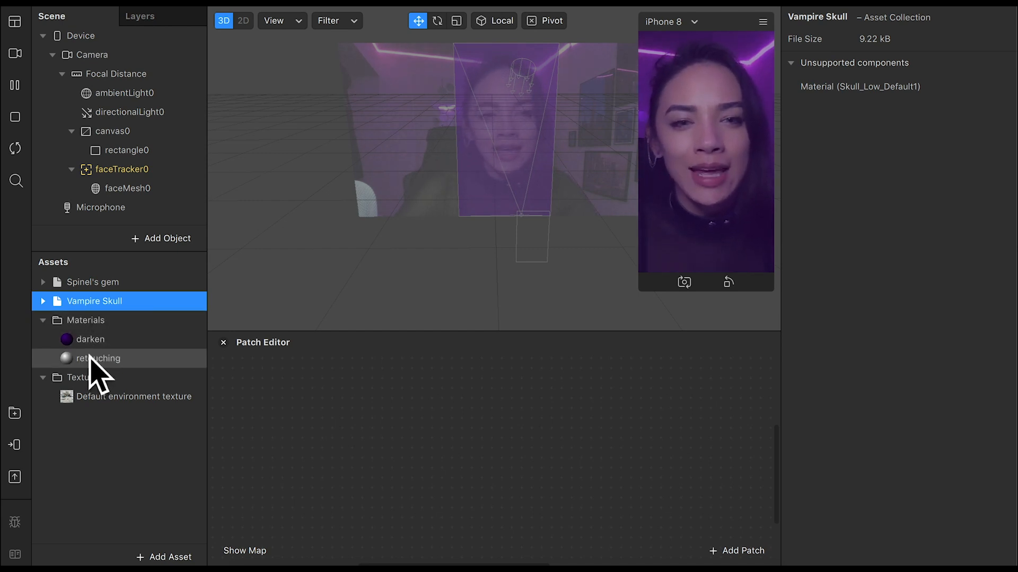
pyautogui.rightClick(69, 308)
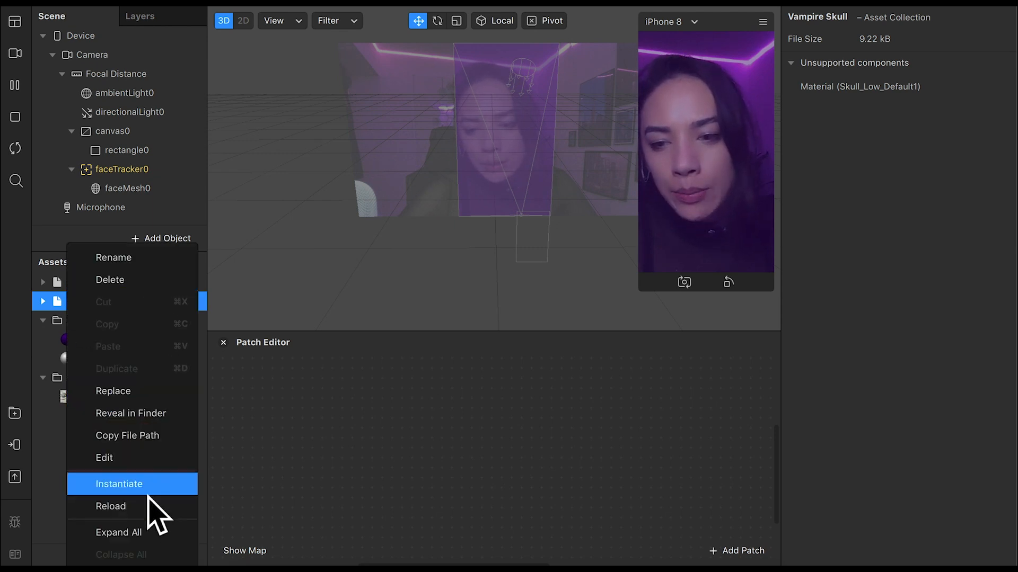
pyautogui.click(119, 484)
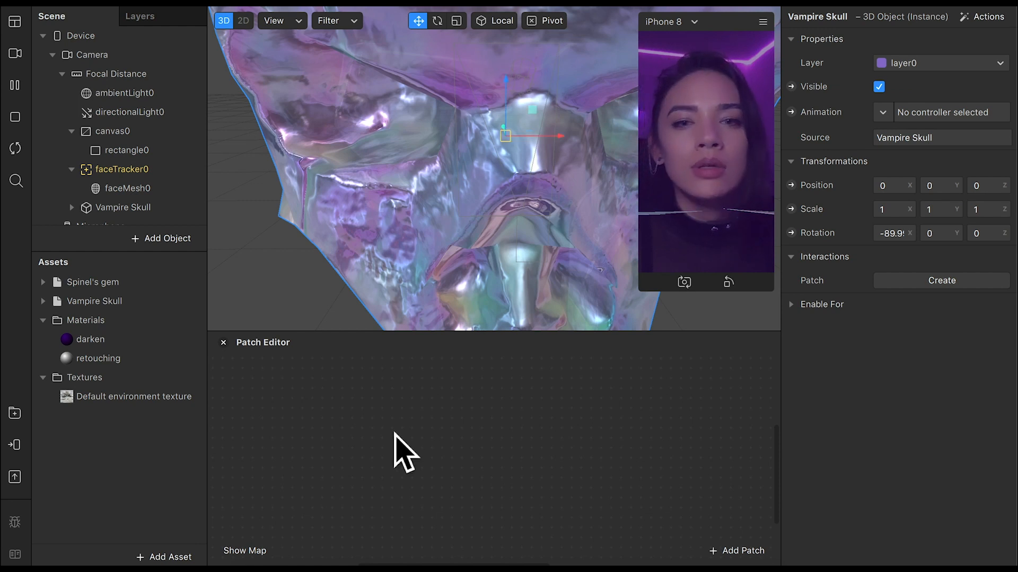
# Set the Vampire Skull's scale to 0.1 on the X, Y and Z axes.
pyautogui.scroll(-10, 511, 254)
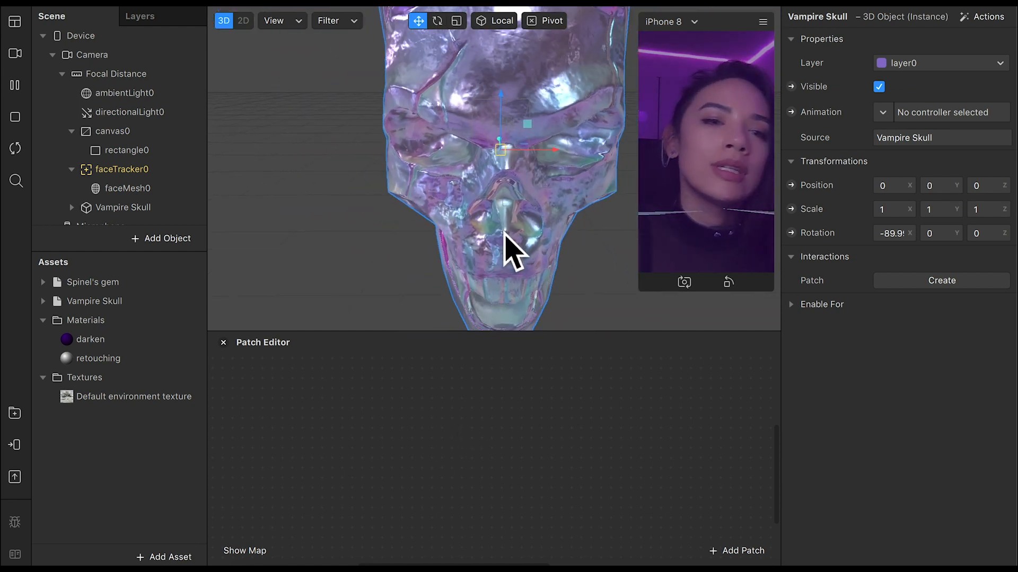
pyautogui.scroll(-5, 512, 253)
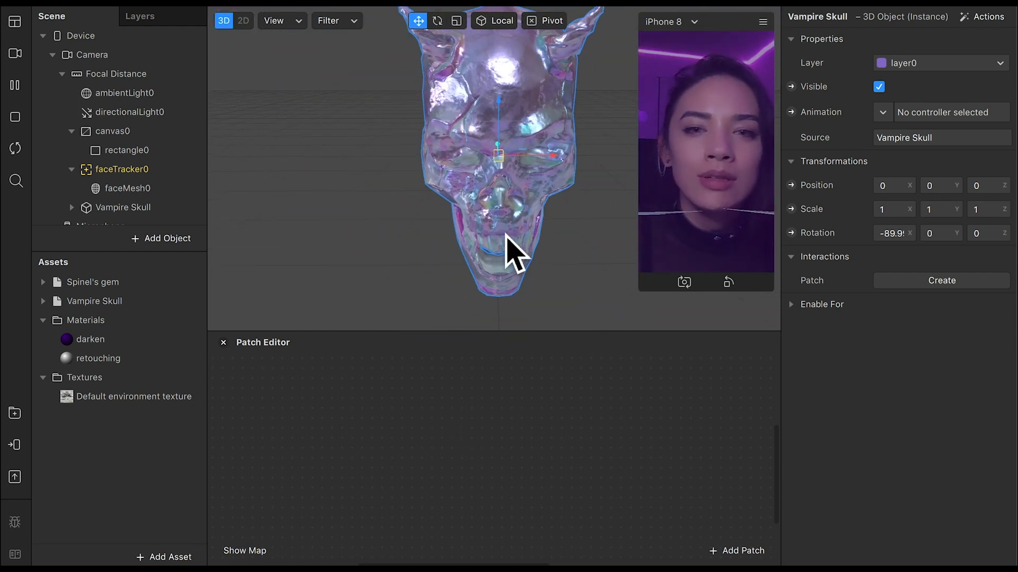
pyautogui.scroll(3, 511, 253)
pyautogui.scroll(1, 511, 254)
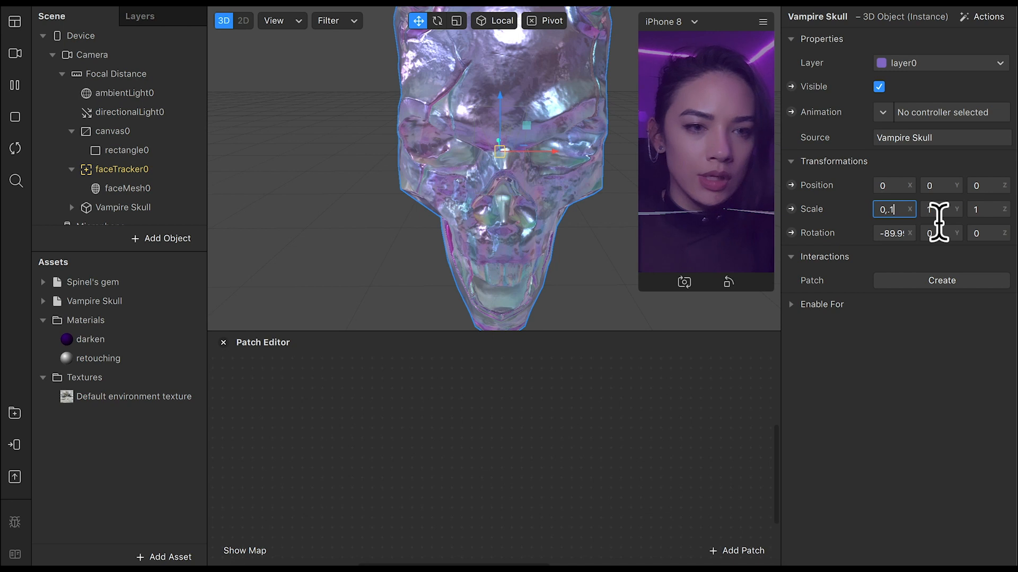
pyautogui.write('.1')
pyautogui.press('Return')
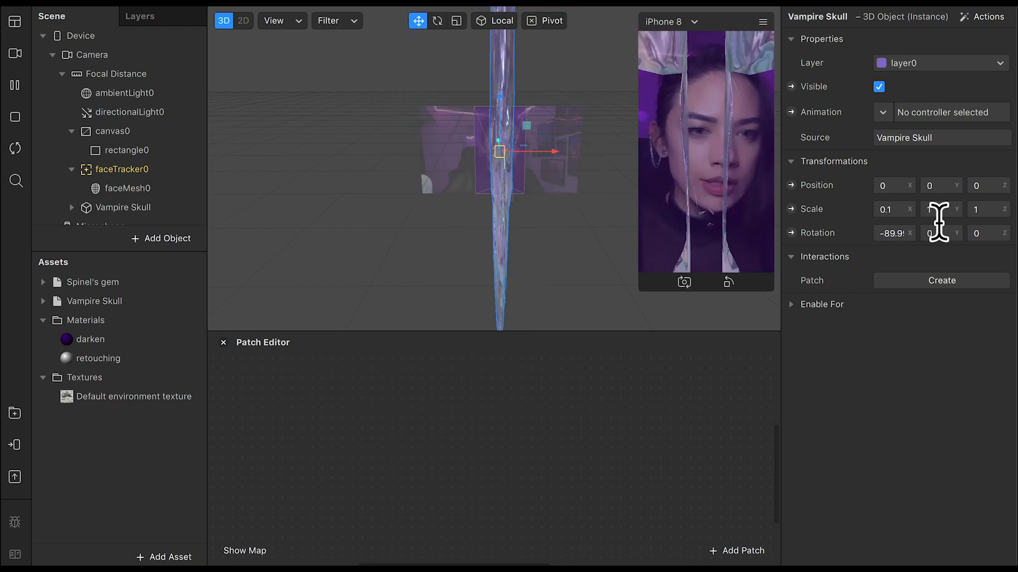
pyautogui.click(895, 212)
pyautogui.press('Tab')
pyautogui.write('1')
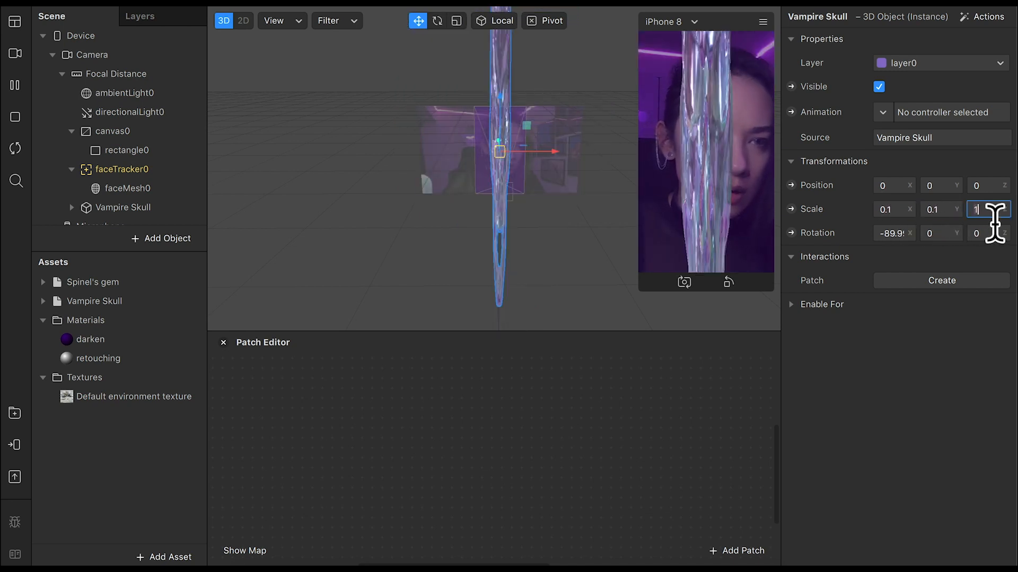
pyautogui.press('Return')
pyautogui.scroll(3, 254, 223)
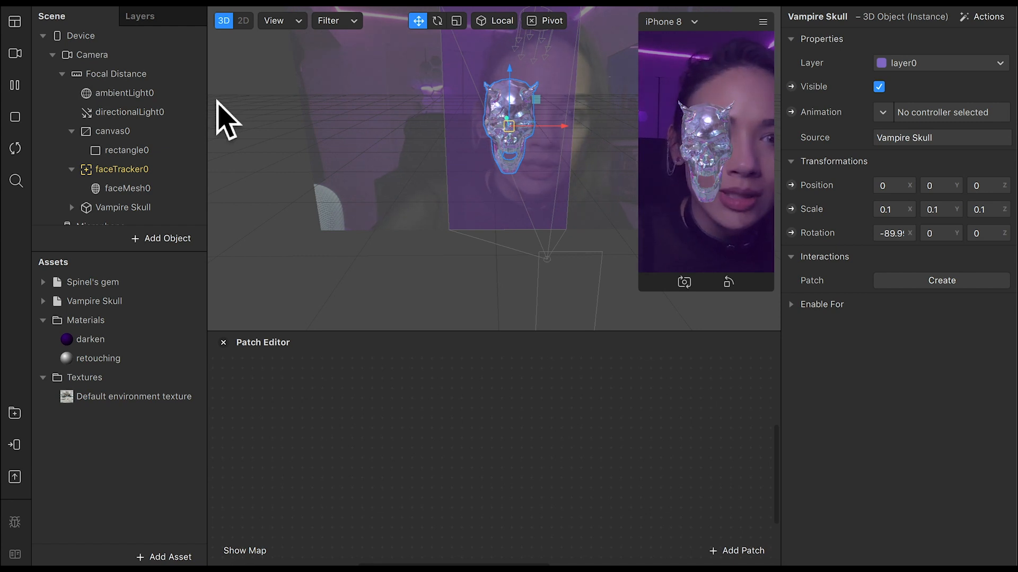
# Place the Spinel's gem asset in the scene as a child of the Vampire Skull object.
pyautogui.click(93, 287)
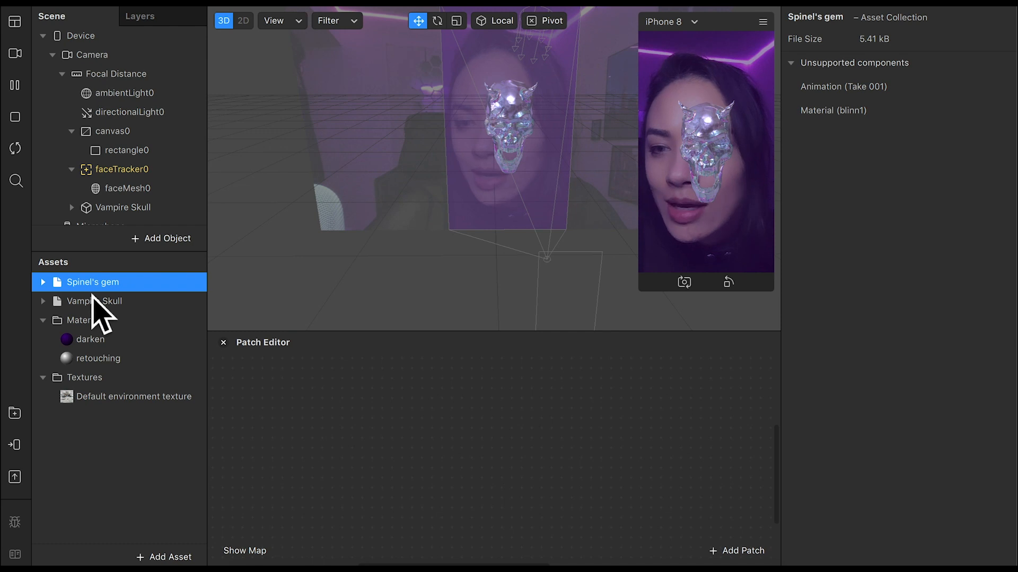
pyautogui.moveTo(93, 292); pyautogui.dragTo(133, 209)
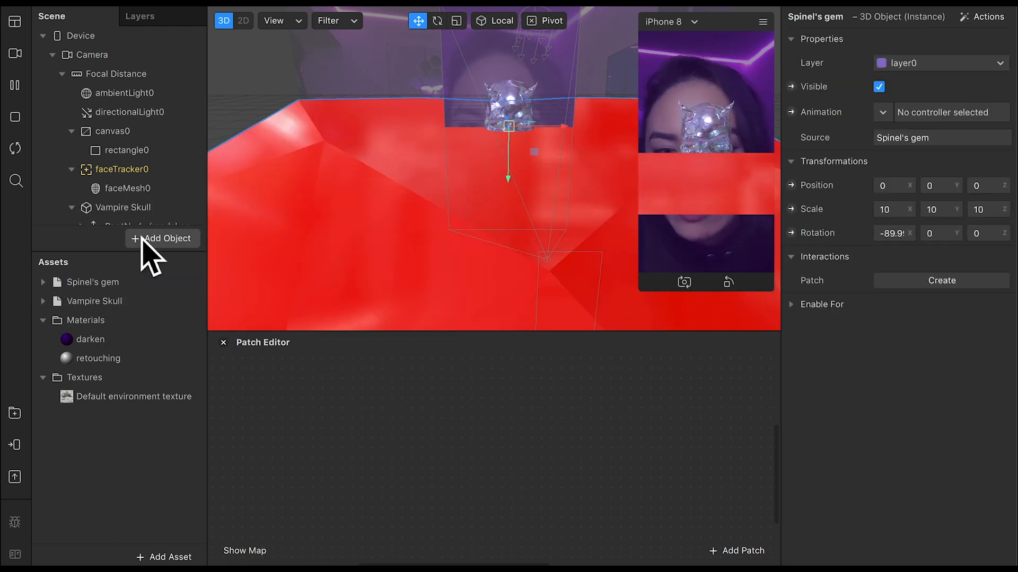
pyautogui.press('Return')
# Set the Spinel's gem object's scale to 0.1 on the X, Y and Z axes.
pyautogui.click(911, 213)
pyautogui.click(947, 213)
pyautogui.write('.1')
pyautogui.press('Tab')
pyautogui.write('.1')
pyautogui.press('Return')
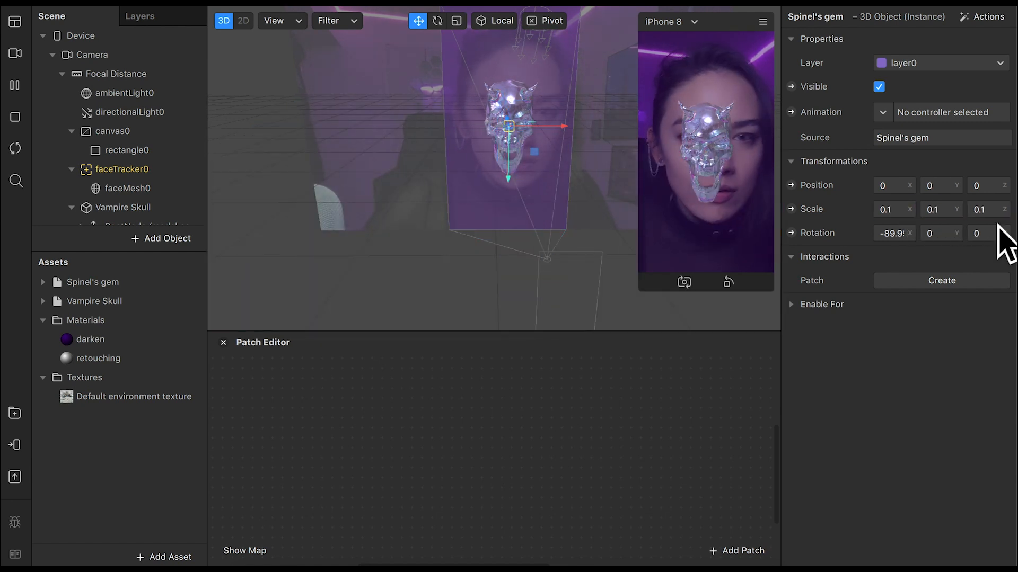
# Move the gem in front of one of the skull's eye sockets, at about X -0.21, Y -1.21, Z 0.13.
pyautogui.scroll(4, 549, 166)
pyautogui.scroll(3, 548, 166)
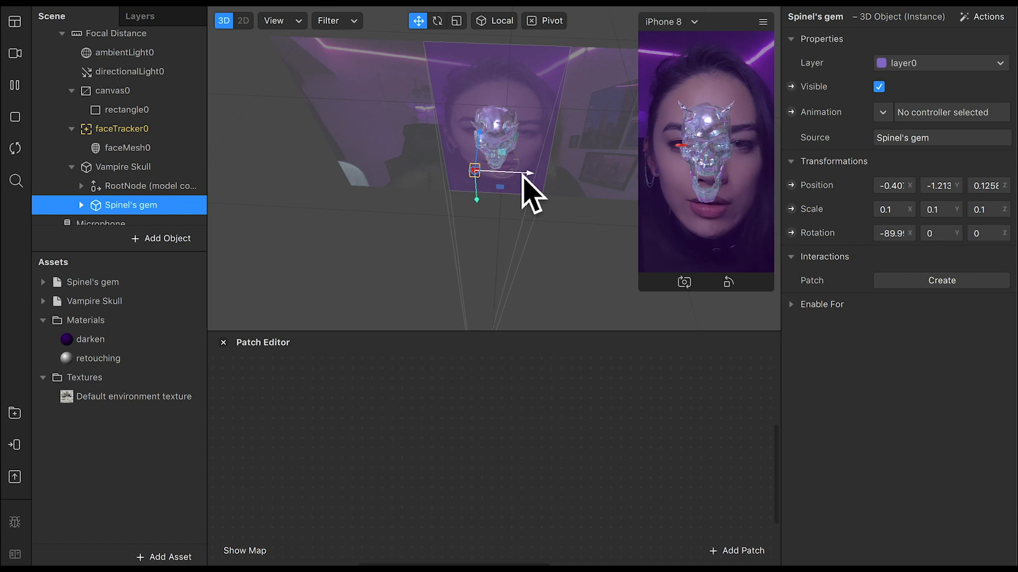
pyautogui.scroll(5, 509, 196)
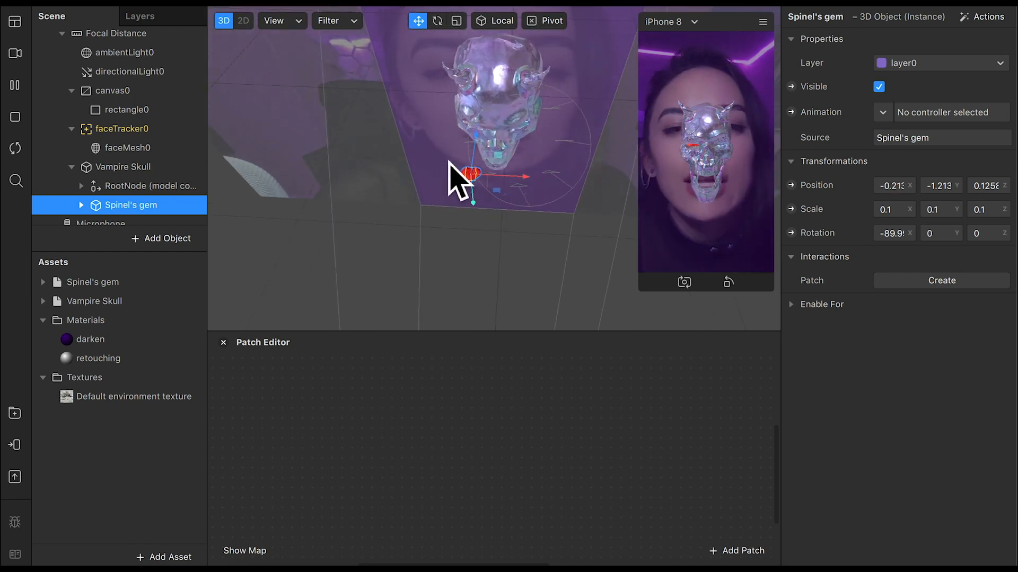
pyautogui.scroll(3, 456, 170)
pyautogui.keyDown('alt'); pyautogui.moveTo(503, 191); pyautogui.dragTo(555, 27); pyautogui.keyUp('alt')
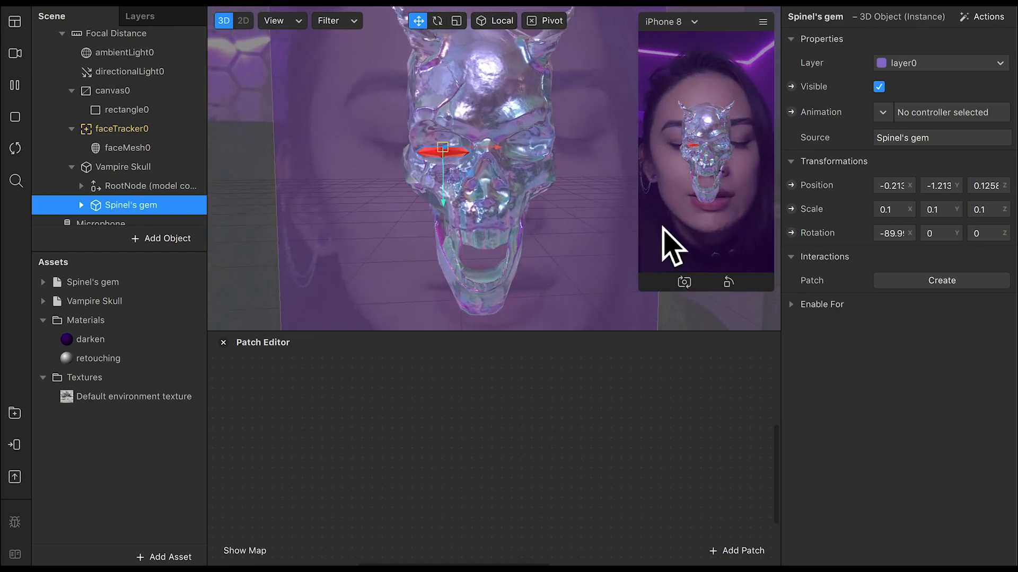
# Set the gem's X rotation to 1 so the heart faces forward.
pyautogui.click(897, 234)
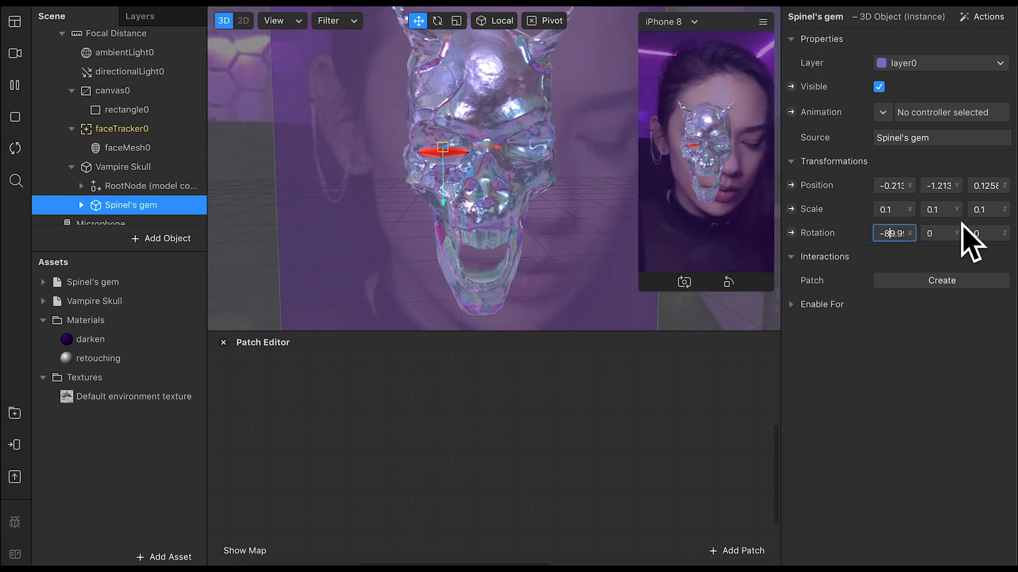
pyautogui.write('1')
pyautogui.press('Return')
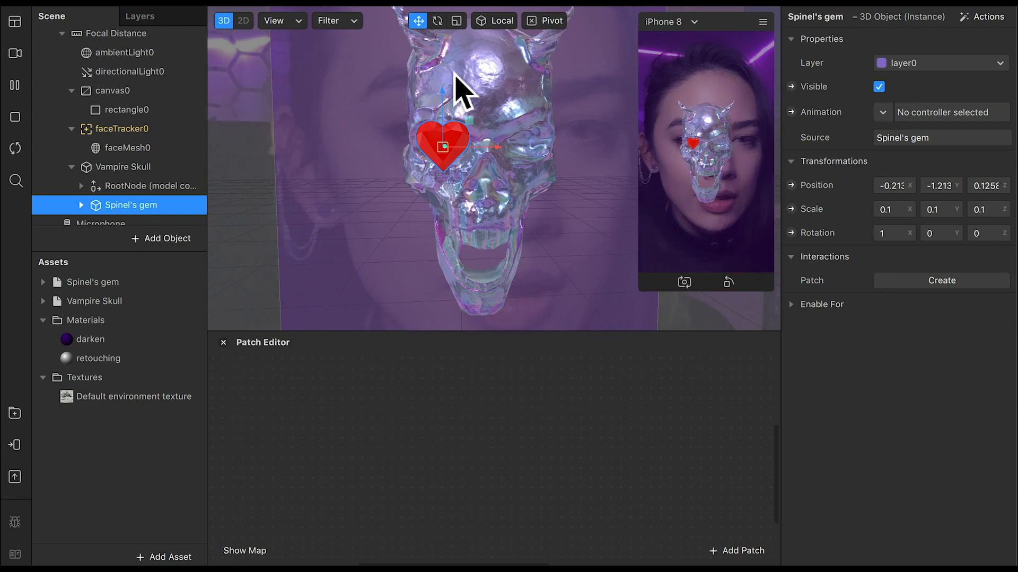
# Move the gem back into the skull's eye socket, at about Y -0.57 and Z 0.11.
pyautogui.moveTo(512, 188); pyautogui.dragTo(499, 223, button='middle')
pyautogui.moveTo(502, 167); pyautogui.dragTo(491, 268, button='middle')
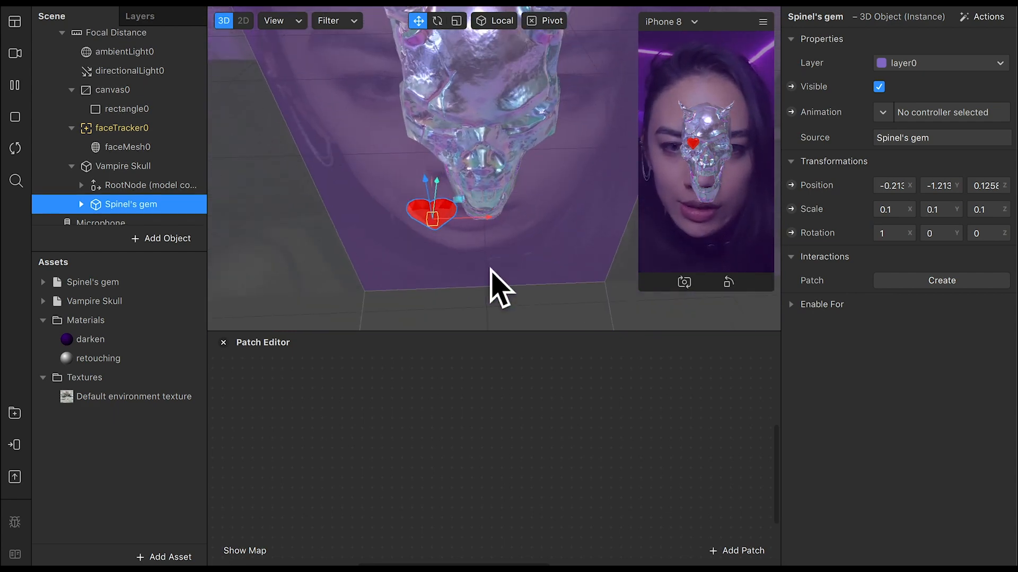
pyautogui.moveTo(443, 186); pyautogui.dragTo(453, 109)
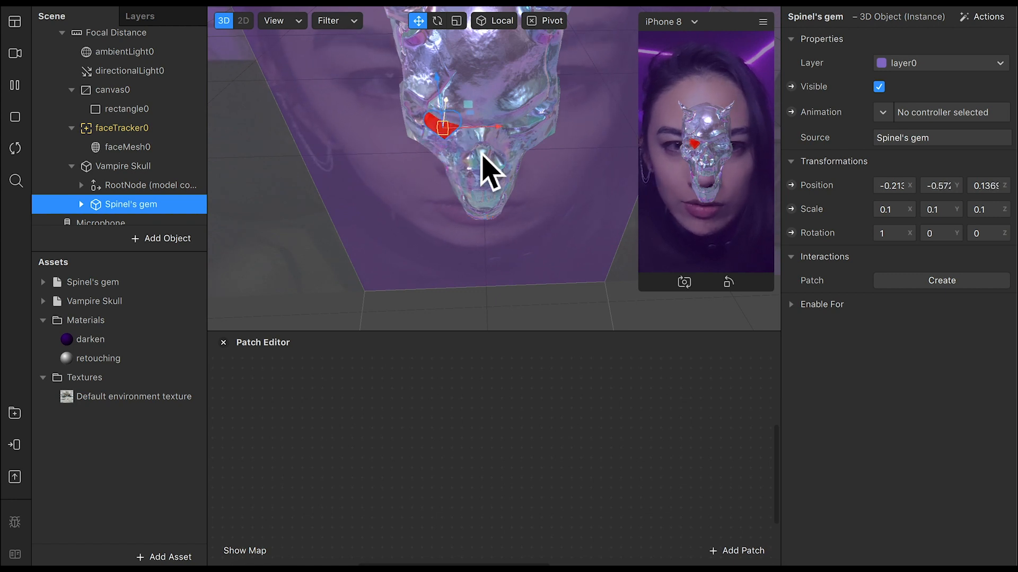
pyautogui.moveTo(499, 203); pyautogui.dragTo(504, 45, button='middle')
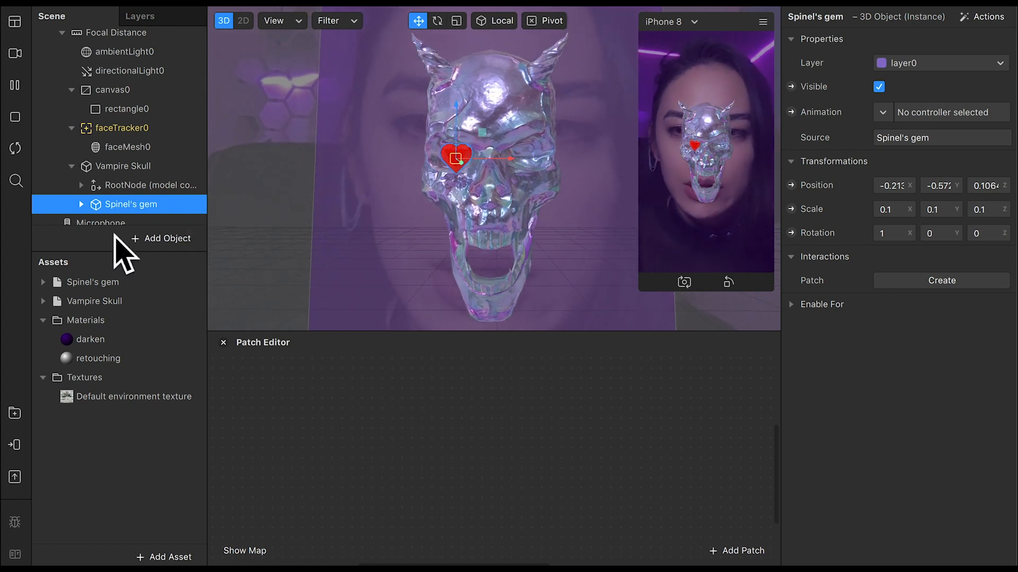
# Duplicate the Spinel's gem object and set the copy's scale to 0.1 on all three axes.
pyautogui.press('super+d')
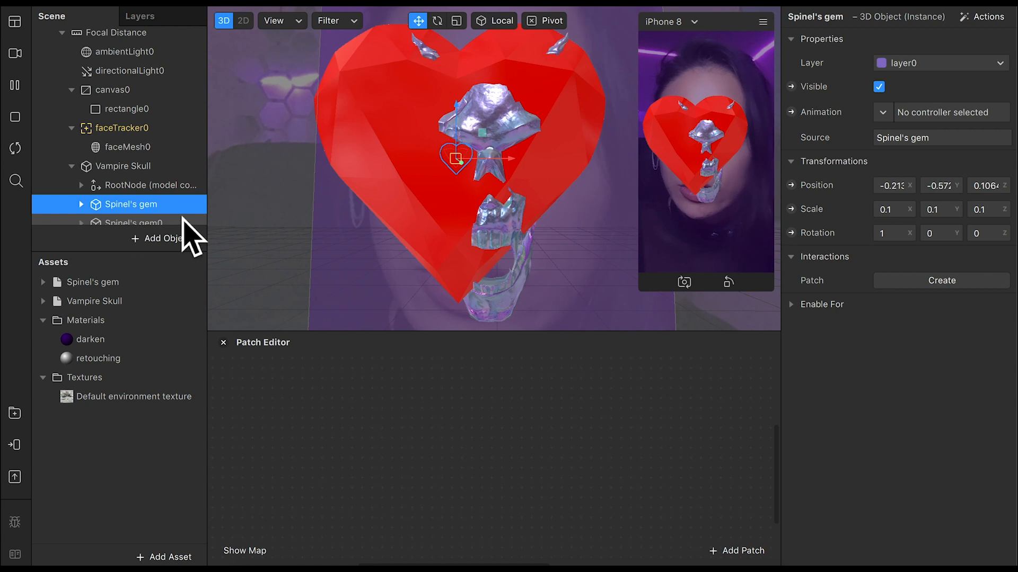
pyautogui.scroll(-2, 182, 216)
pyautogui.click(177, 199)
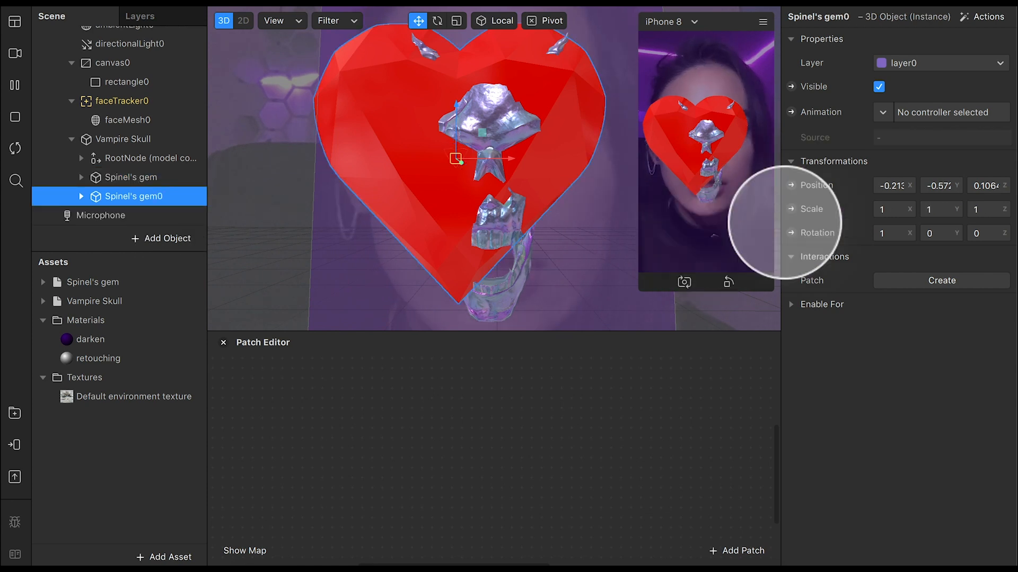
pyautogui.click(896, 210)
pyautogui.write('0.1')
pyautogui.press('Return')
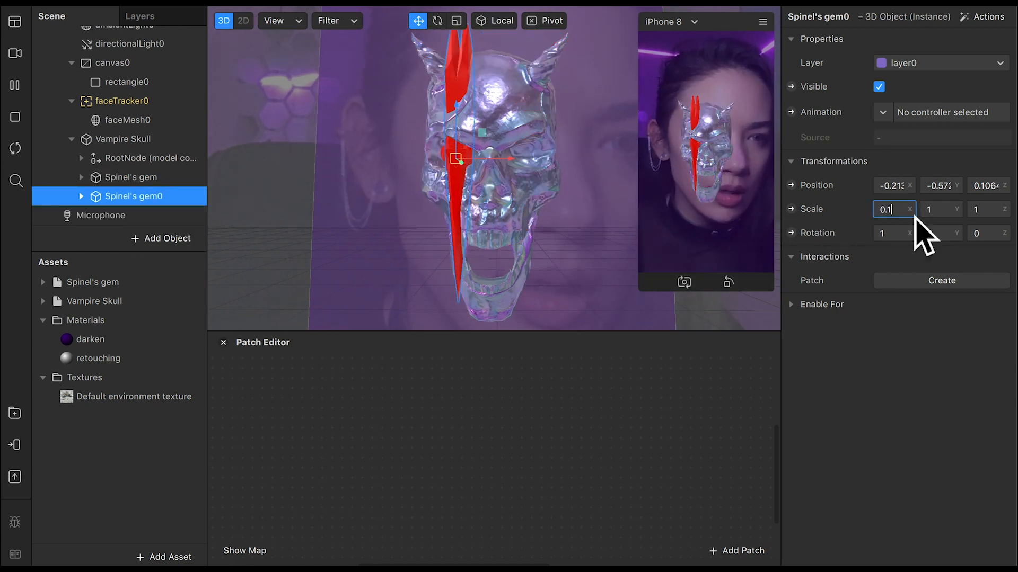
pyautogui.click(949, 214)
pyautogui.write('0.1')
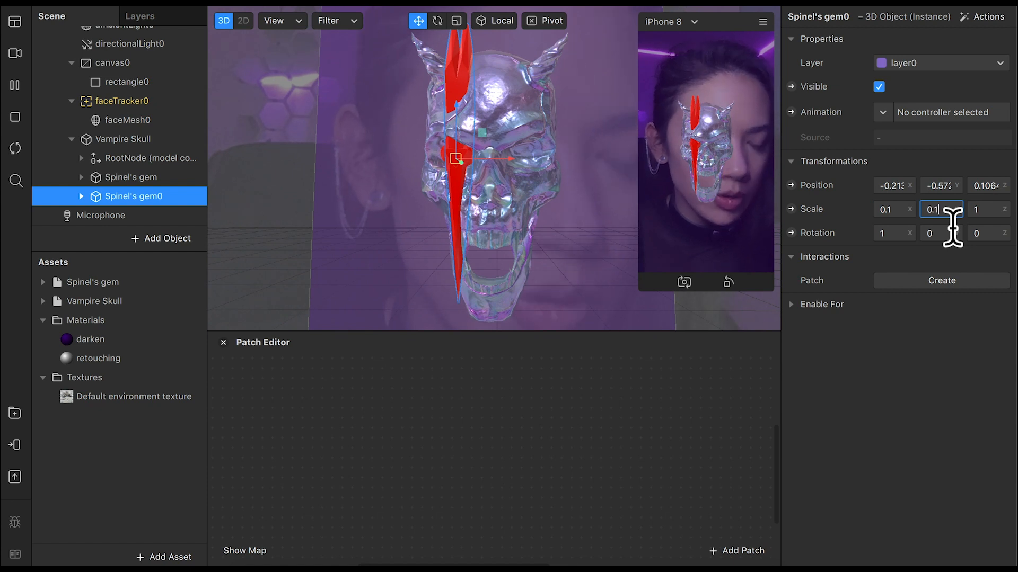
pyautogui.press('Return')
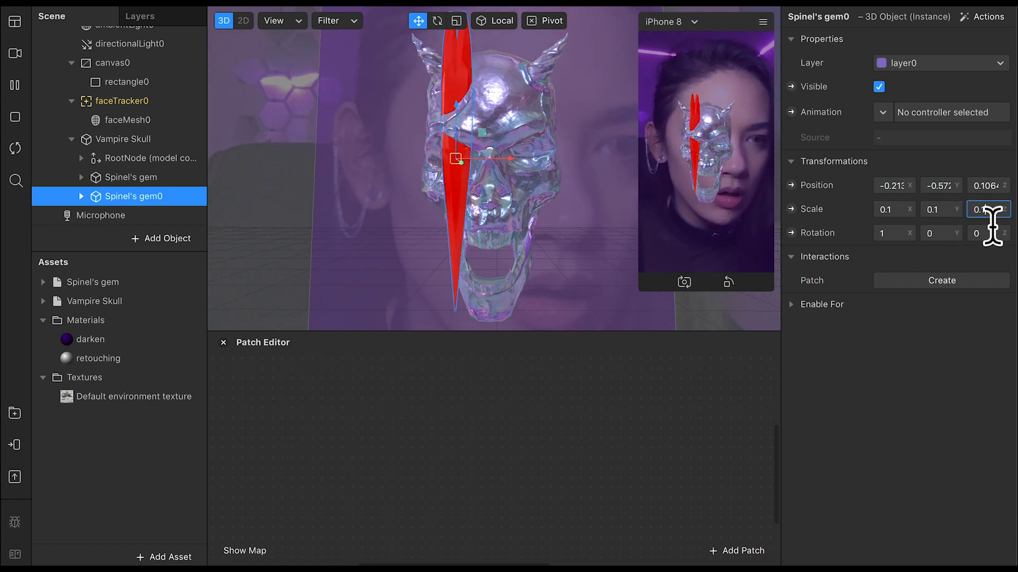
pyautogui.press('Return')
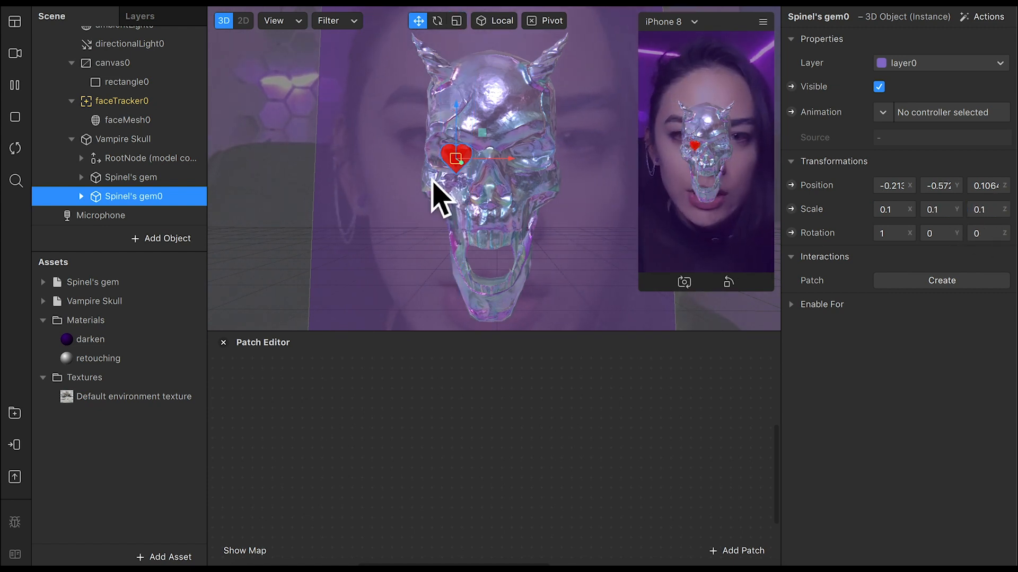
# Move the duplicate gem into the skull's other eye socket, at about X 0.2, and shift the original to about X -0.22.
pyautogui.moveTo(507, 165); pyautogui.dragTo(571, 166)
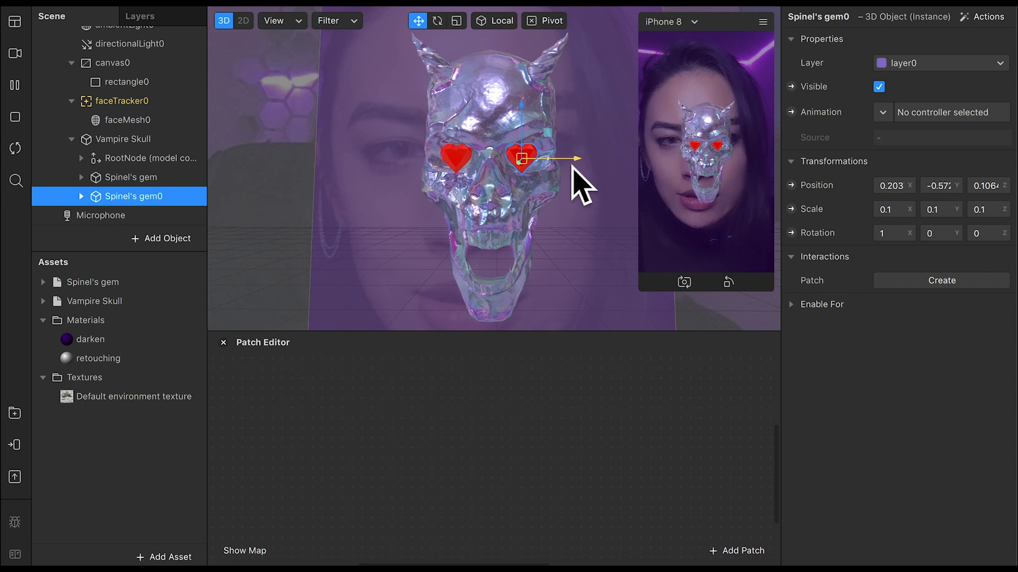
pyautogui.click(460, 159)
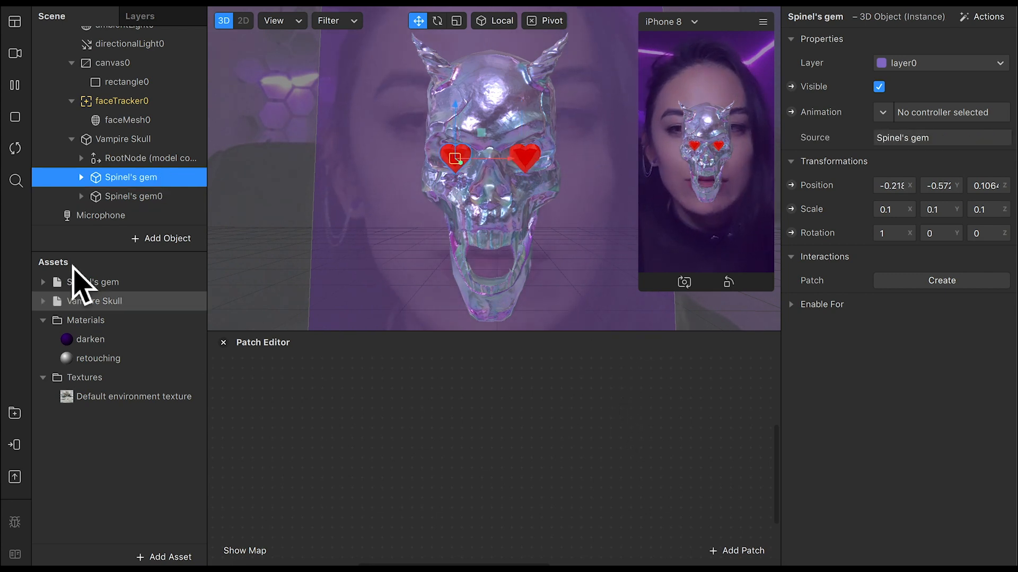
# Delete the blinn1 material from the Spinel's gem asset.
pyautogui.click(81, 178)
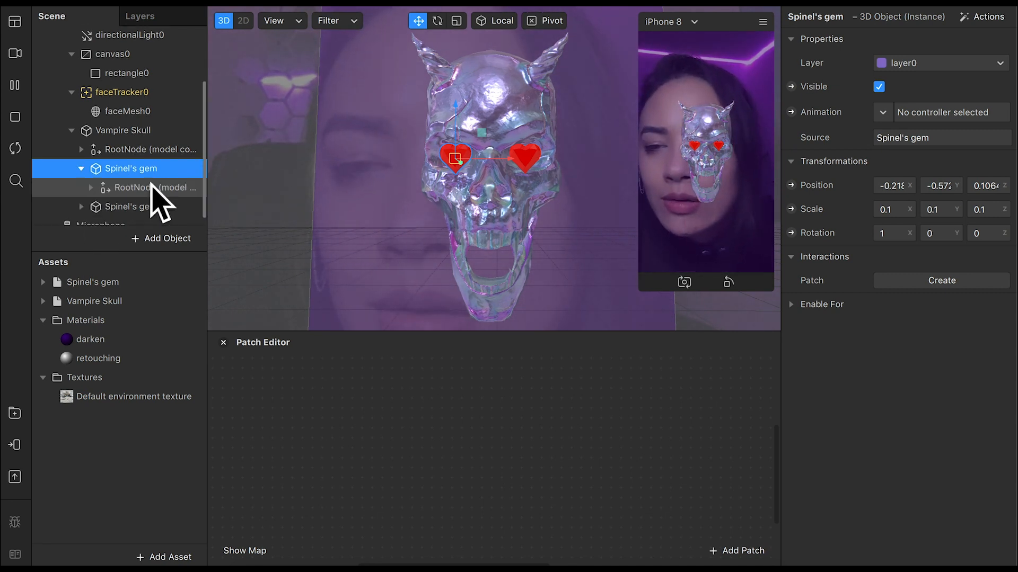
pyautogui.click(114, 340)
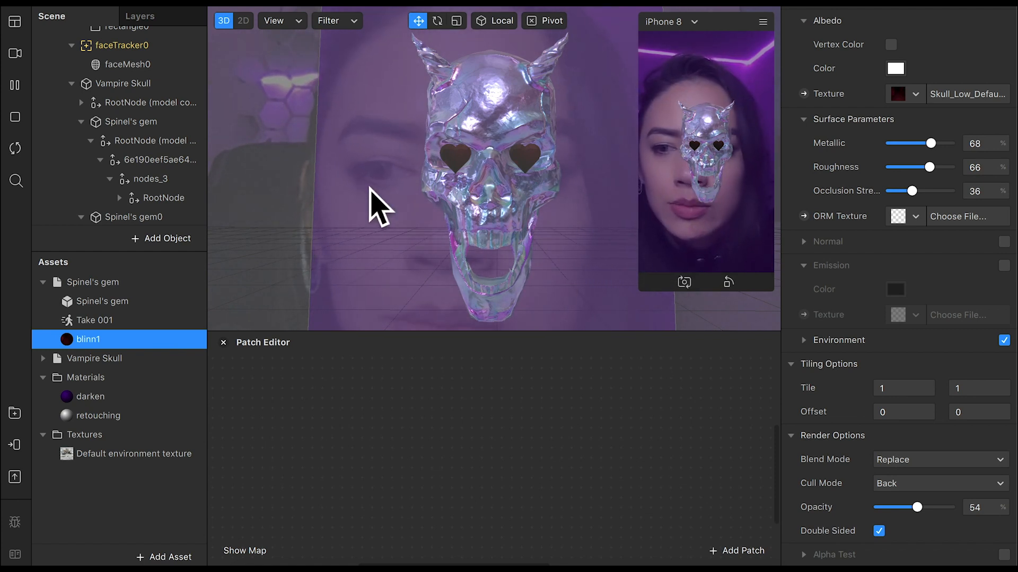
pyautogui.rightClick(94, 341)
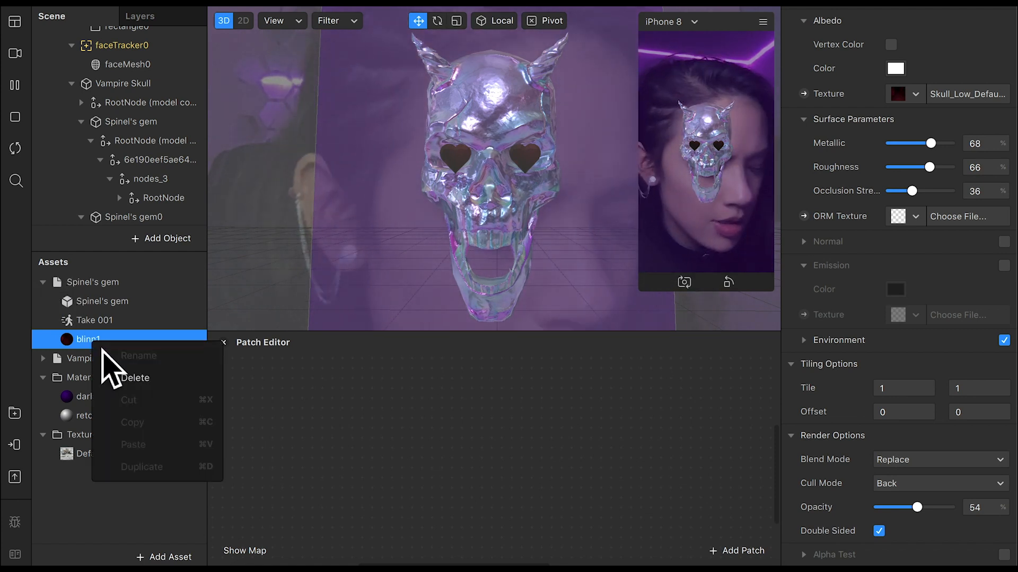
pyautogui.click(130, 379)
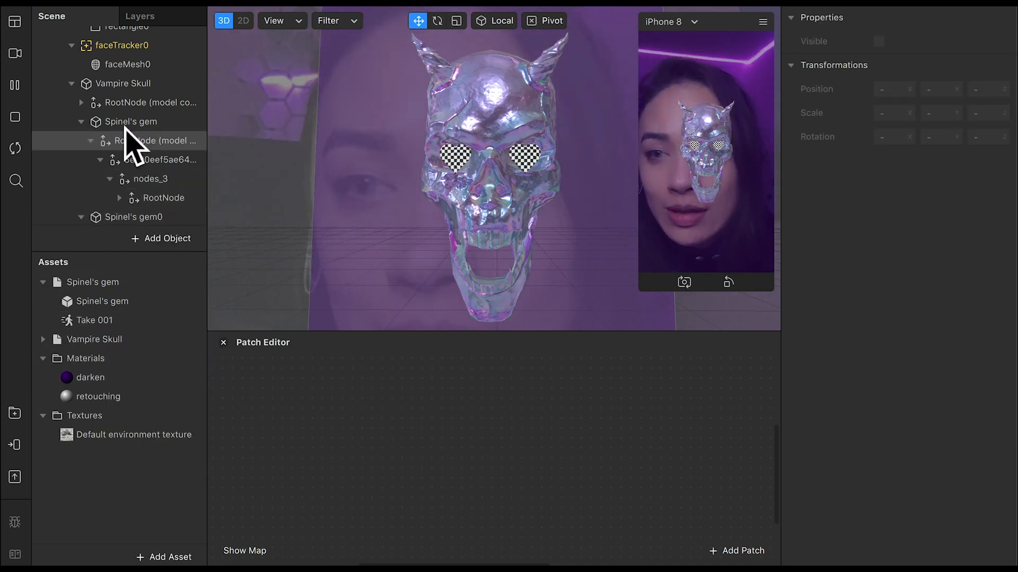
# Collapse the Spinel's gem hierarchy and set that object's scale to 0.05 on all three axes.
pyautogui.click(89, 126)
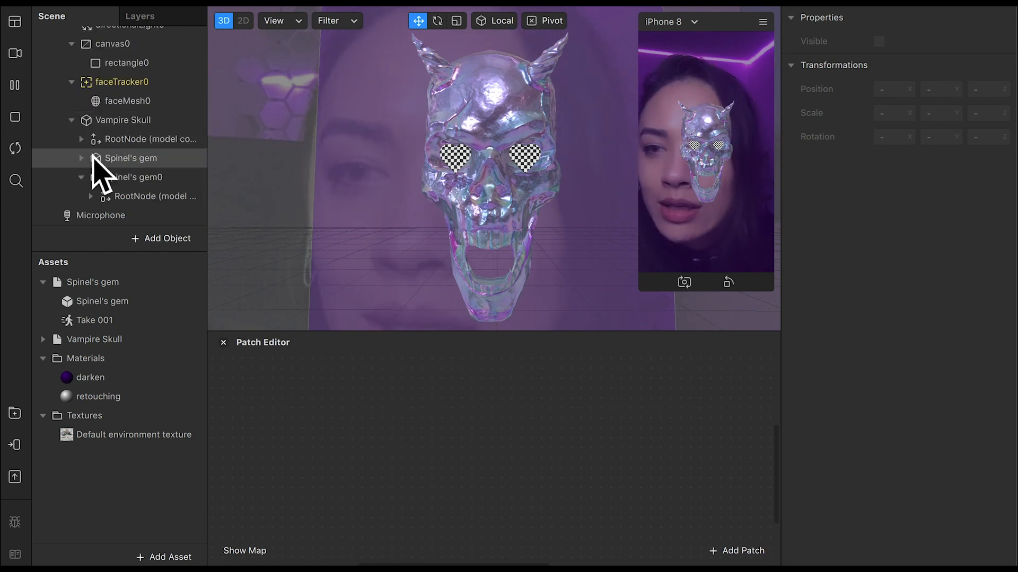
pyautogui.click(90, 163)
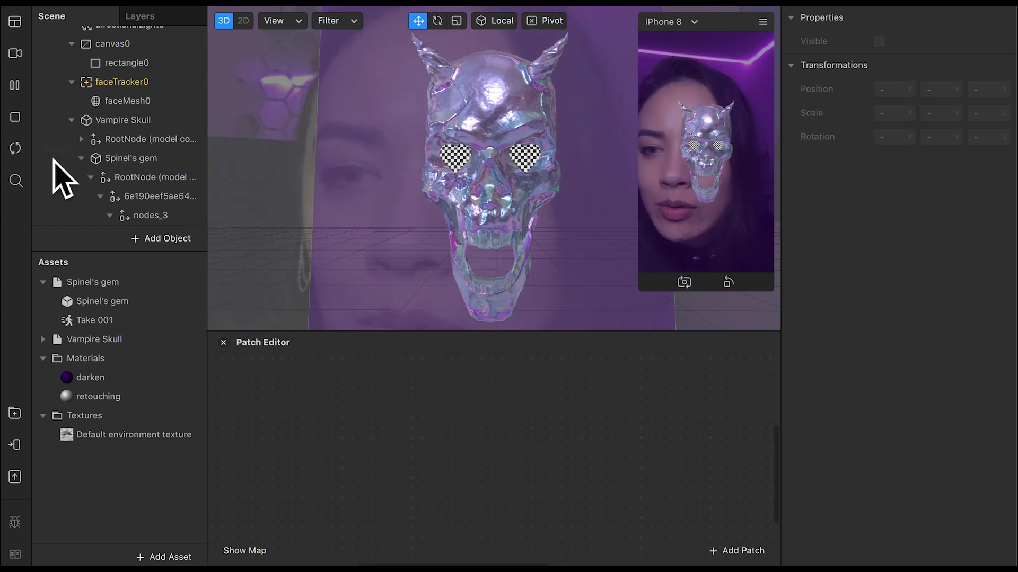
pyautogui.click(81, 158)
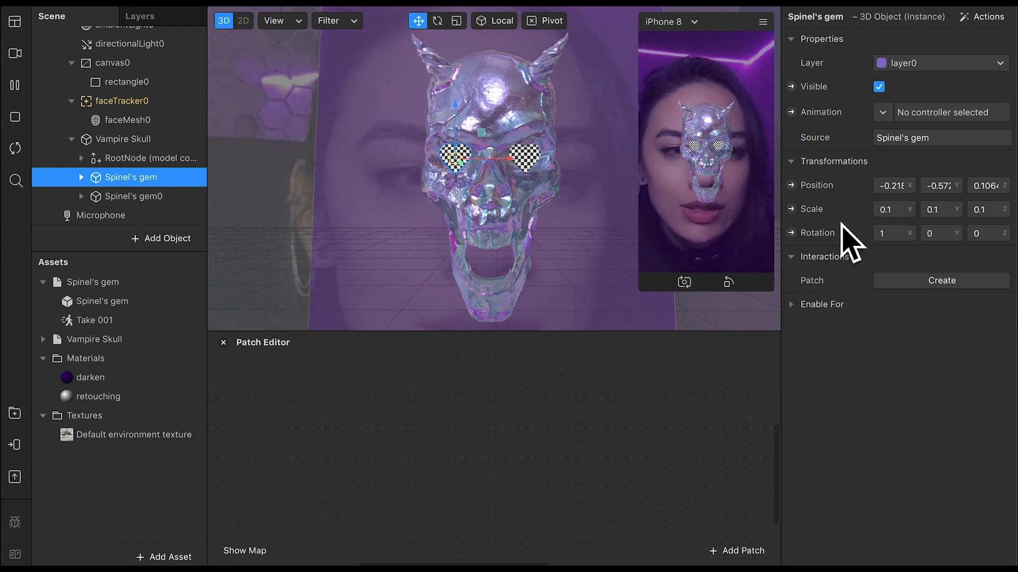
pyautogui.click(894, 210)
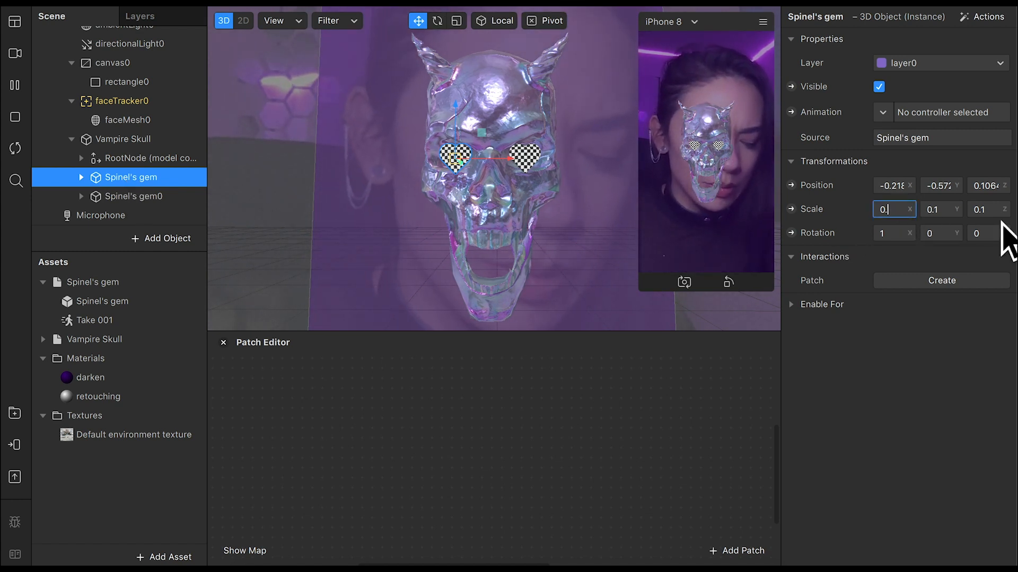
pyautogui.write('.')
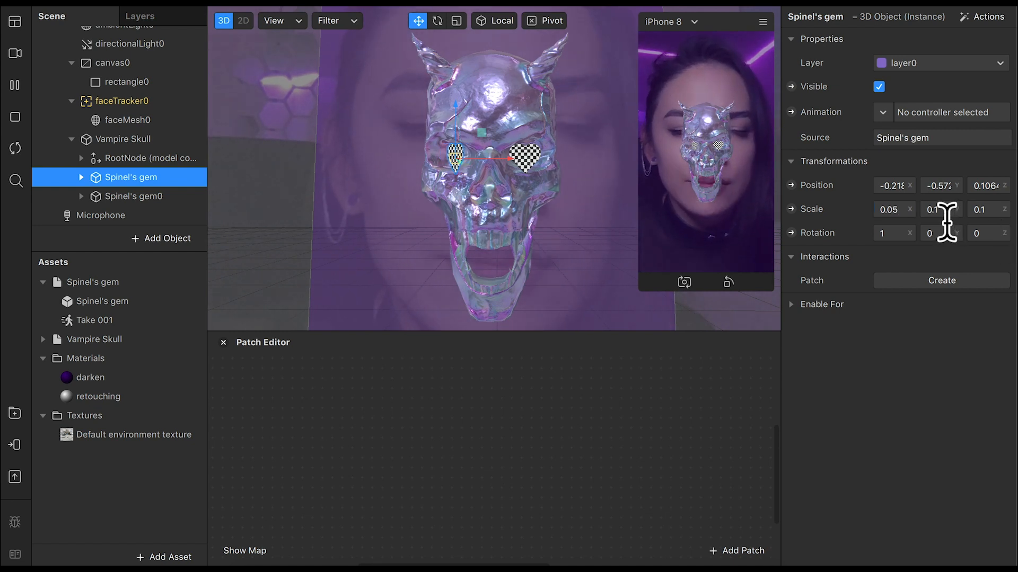
pyautogui.press('Tab')
pyautogui.write('0.05')
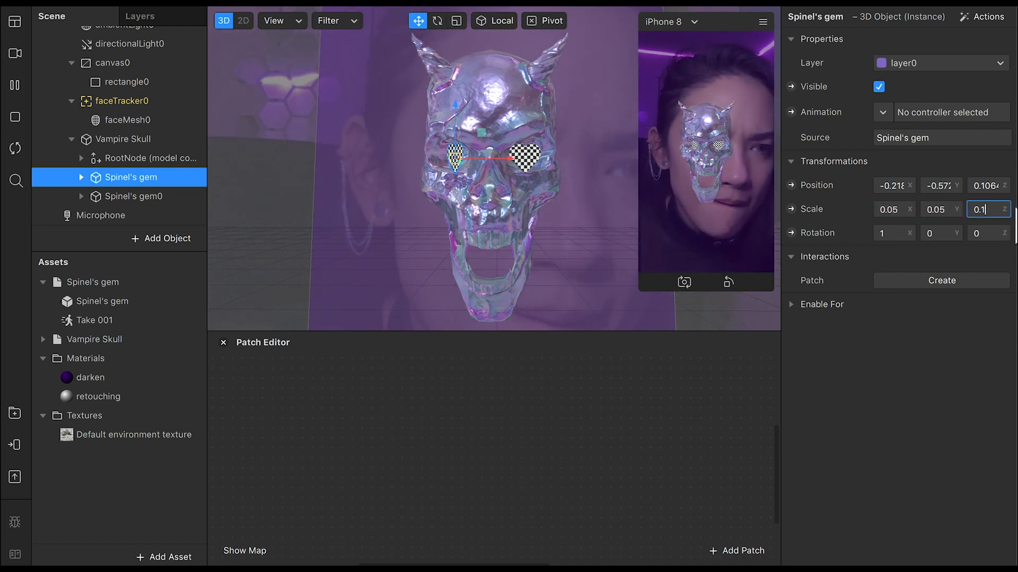
pyautogui.press('BackSpace')
pyautogui.write('05')
pyautogui.press('Return')
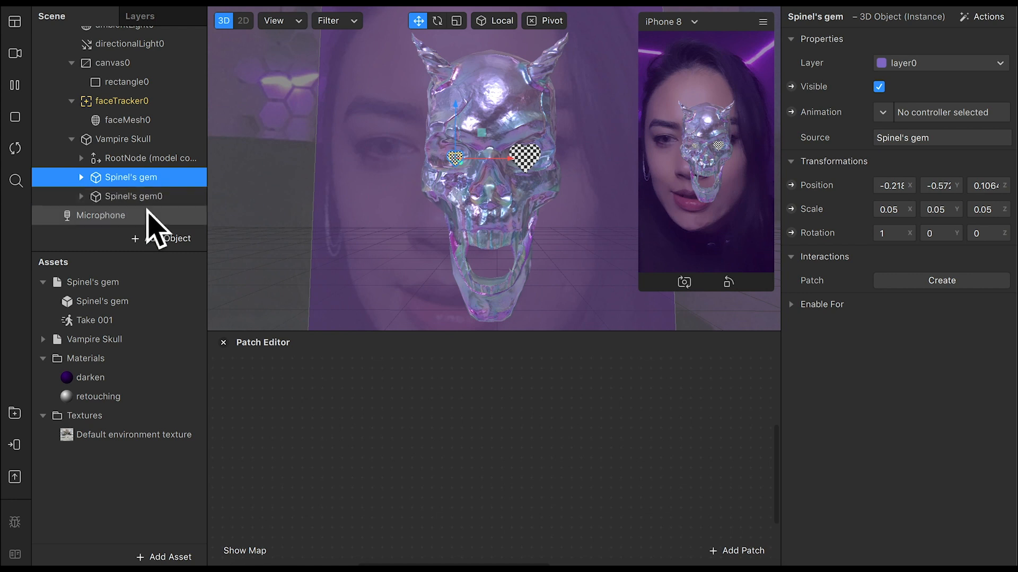
# Set the duplicate Spinel's gem0 object's scale to 0.05 on all three axes.
pyautogui.click(149, 197)
pyautogui.click(901, 209)
pyautogui.click(956, 213)
pyautogui.press('BackSpace')
pyautogui.write('05')
pyautogui.click(999, 213)
pyautogui.press('BackSpace')
pyautogui.write('05')
pyautogui.press('Return')
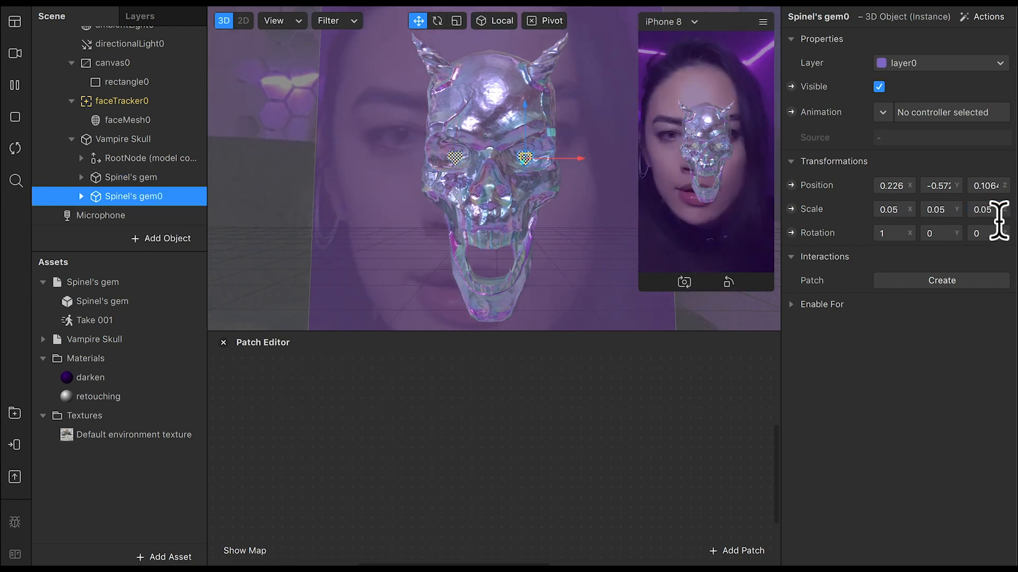
# Rename the original Spinel's gem object in the scene as Right Gem.
pyautogui.doubleClick(146, 183)
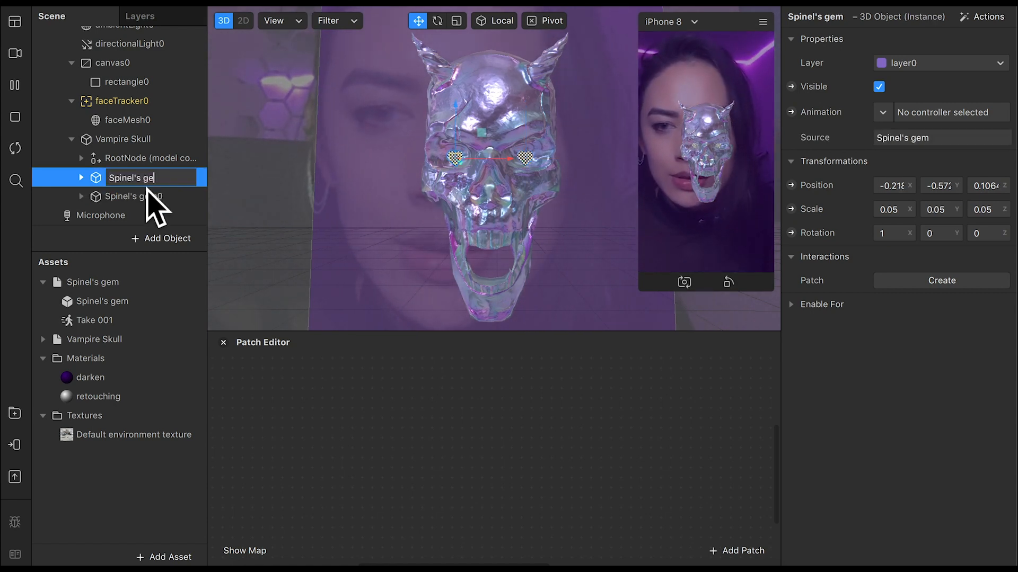
pyautogui.press('BackSpace')
pyautogui.press('BackSpace')
pyautogui.press('BackSpace')
pyautogui.press('BackSpace')
pyautogui.press('BackSpace')
pyautogui.press('BackSpace')
pyautogui.press('BackSpace')
pyautogui.press('BackSpace')
pyautogui.press('BackSpace')
pyautogui.press('BackSpace')
pyautogui.press('BackSpace')
pyautogui.write('rif')
pyautogui.press('BackSpace')
pyautogui.press('BackSpace')
pyautogui.press('BackSpace')
pyautogui.write('Right Gem')
pyautogui.press('Return')
# Rename the duplicate Spinel's gem0 object as Left Gem.
pyautogui.doubleClick(150, 196)
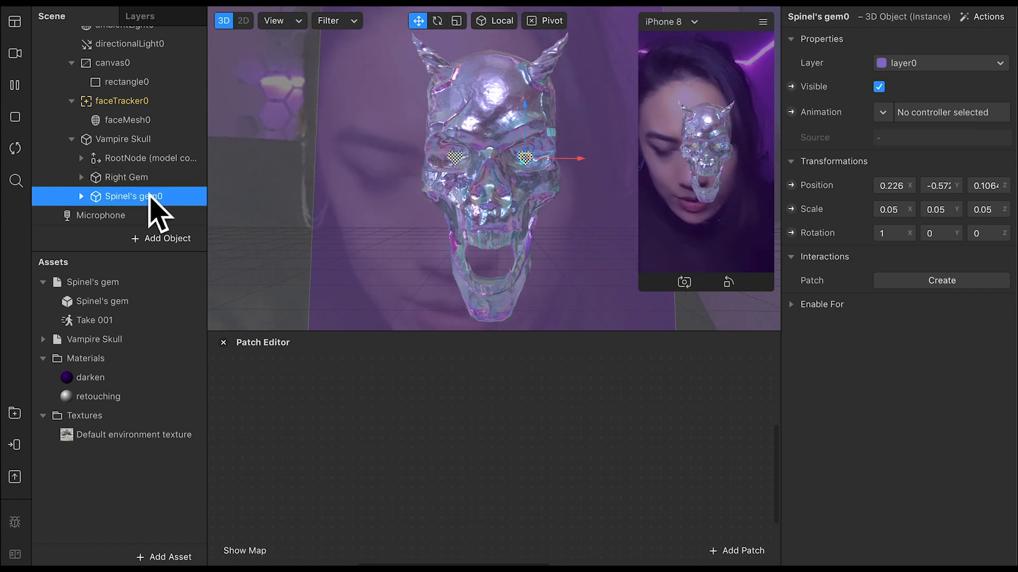
pyautogui.write('Left Gem')
pyautogui.press('Return')
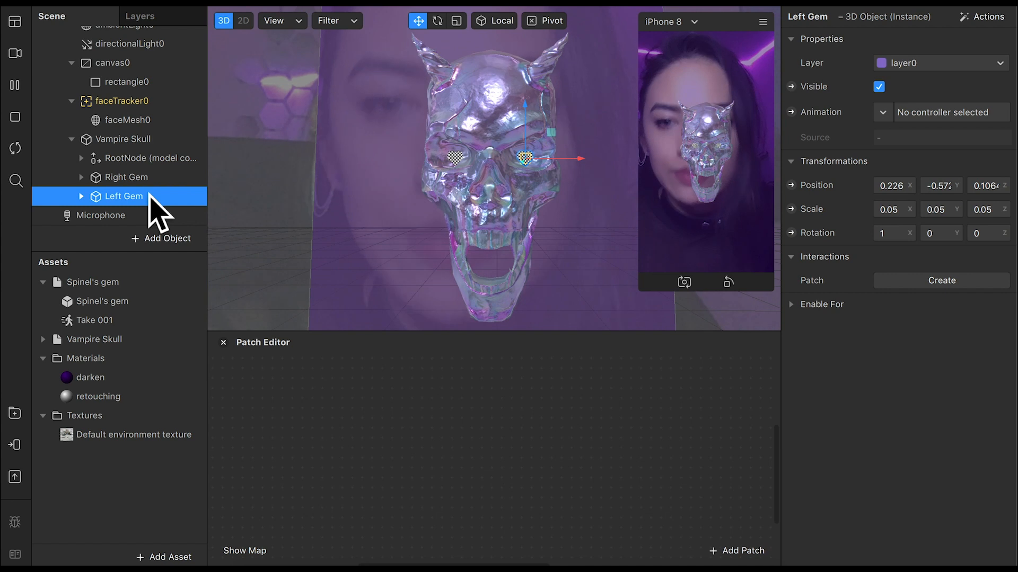
pyautogui.click(520, 220)
# Add a Spin animation to the Right Gem object.
pyautogui.click(138, 179)
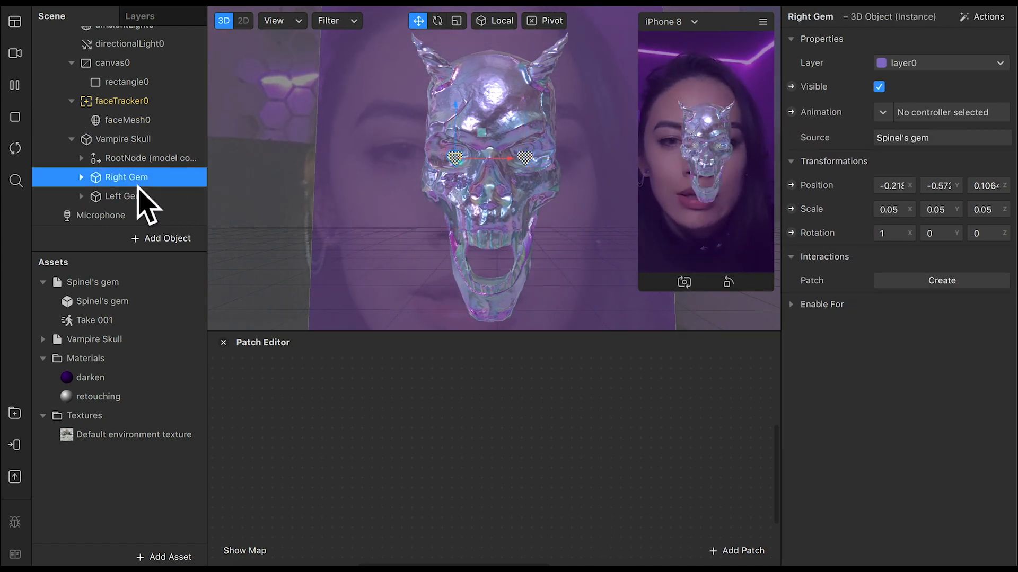
pyautogui.click(994, 19)
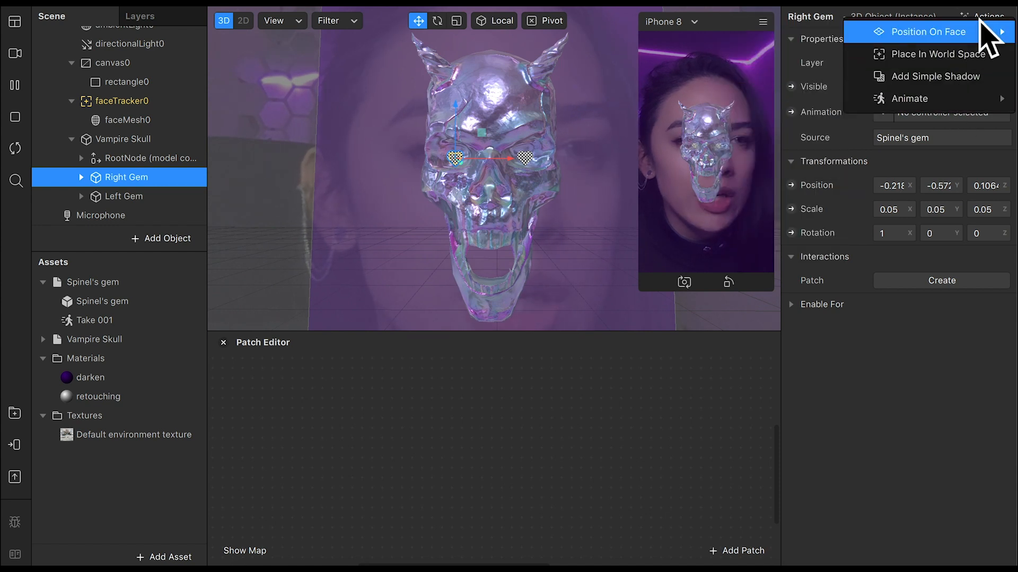
pyautogui.moveTo(936, 110)
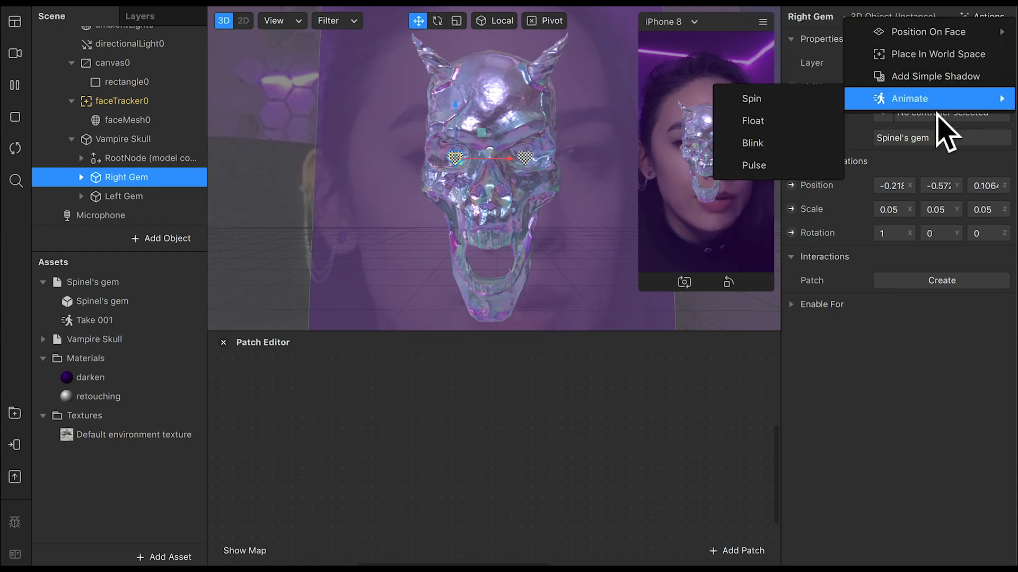
pyautogui.click(823, 123)
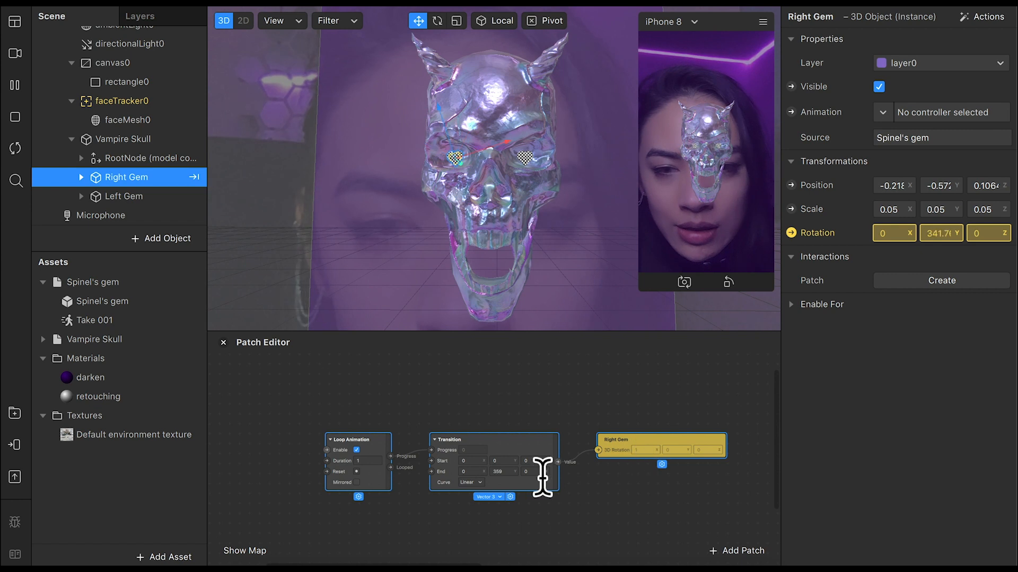
# Set the Right Gem Transition patch's End values to 0 for Y and 360 for Z.
pyautogui.scroll(3, 516, 471)
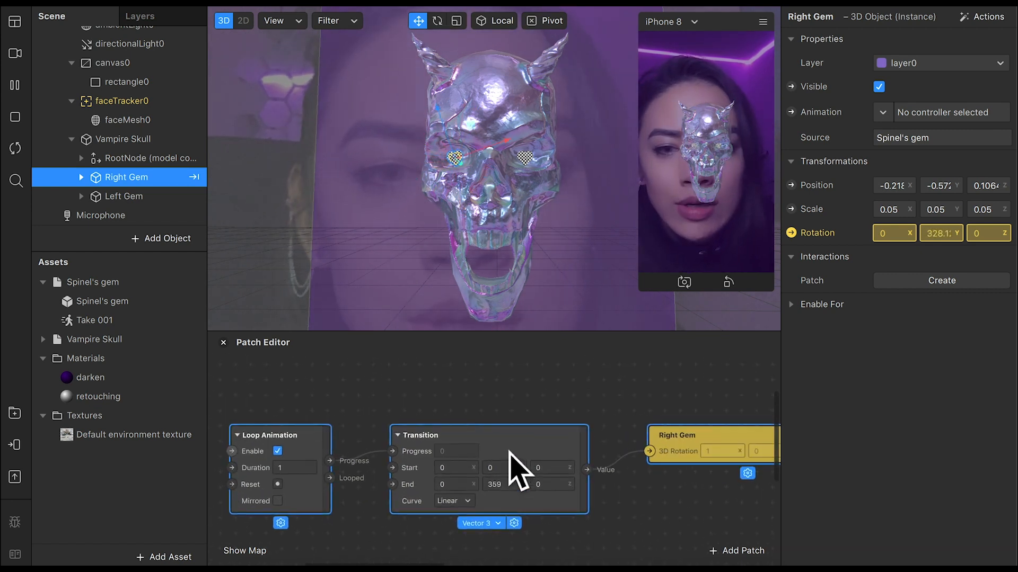
pyautogui.scroll(1, 517, 470)
pyautogui.scroll(-2, 516, 470)
pyautogui.scroll(2, 517, 471)
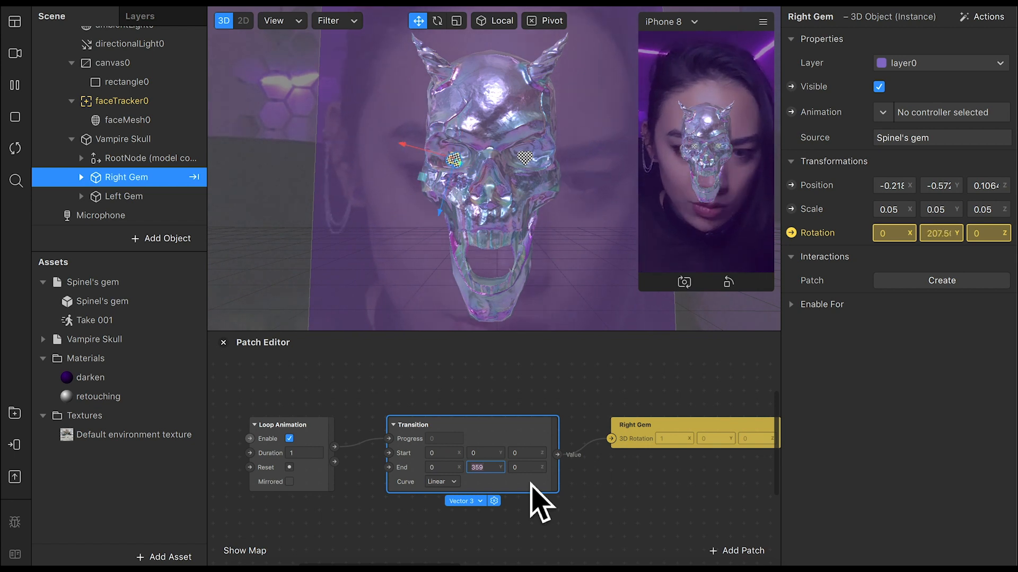
pyautogui.write('0')
pyautogui.press('Return')
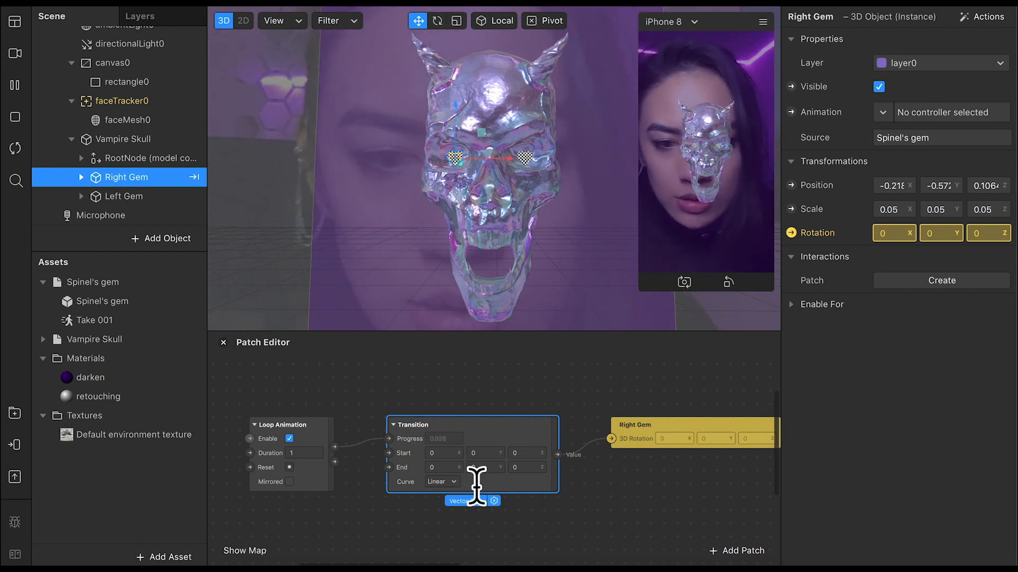
pyautogui.click(542, 468)
pyautogui.write('360')
pyautogui.press('Return')
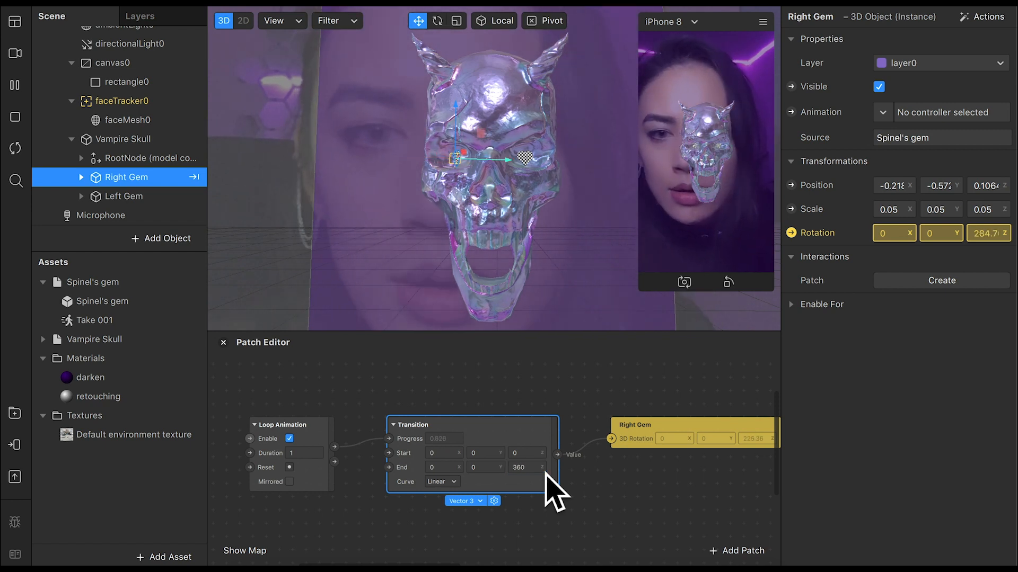
pyautogui.click(700, 503)
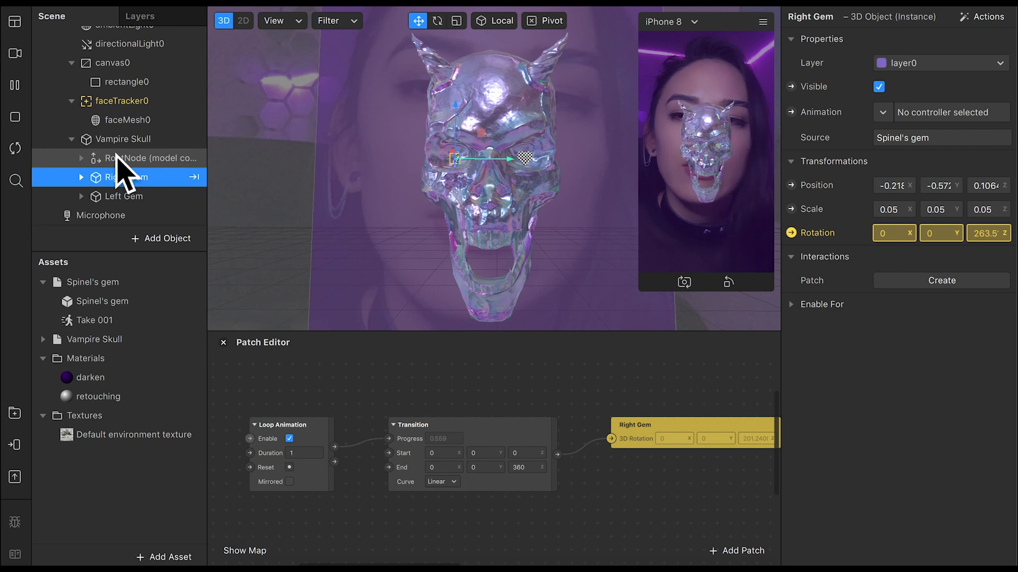
# Add a Spin animation to the Left Gem object.
pyautogui.click(124, 197)
pyautogui.click(986, 17)
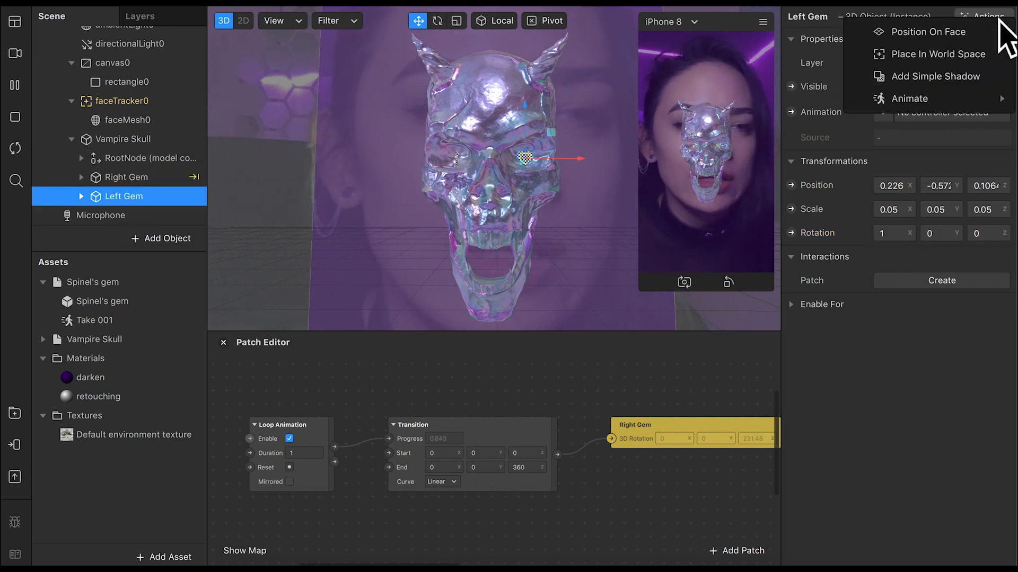
pyautogui.moveTo(943, 103)
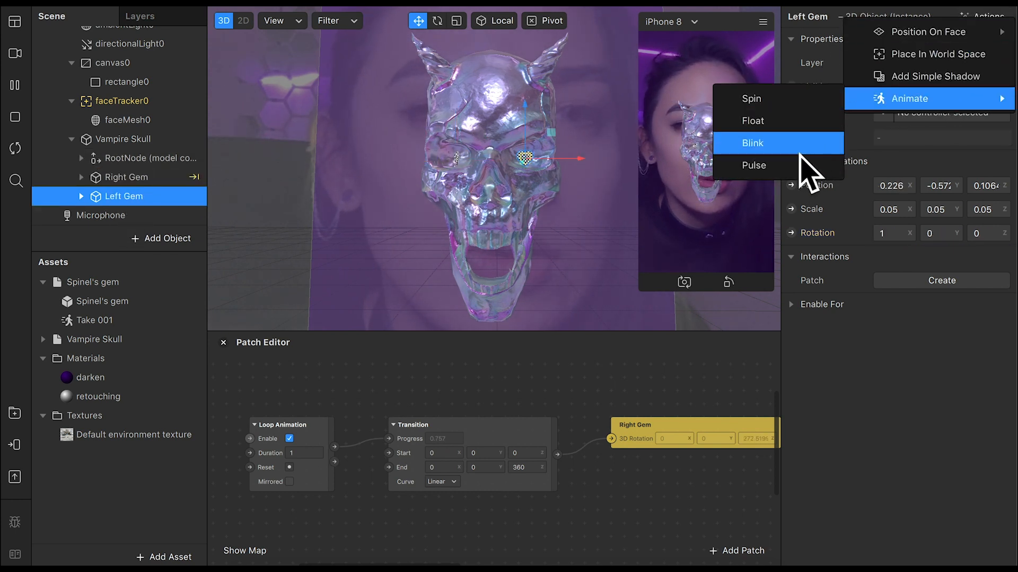
pyautogui.click(752, 98)
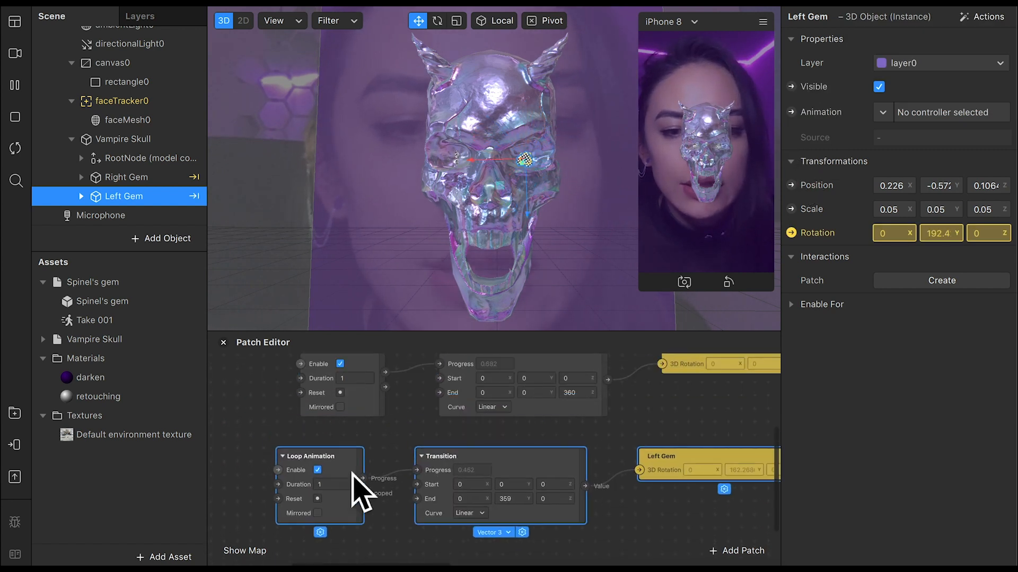
# Set the Left Gem Transition patch's End values to 0 for Y and 360 for Z.
pyautogui.click(543, 485)
pyautogui.doubleClick(545, 486)
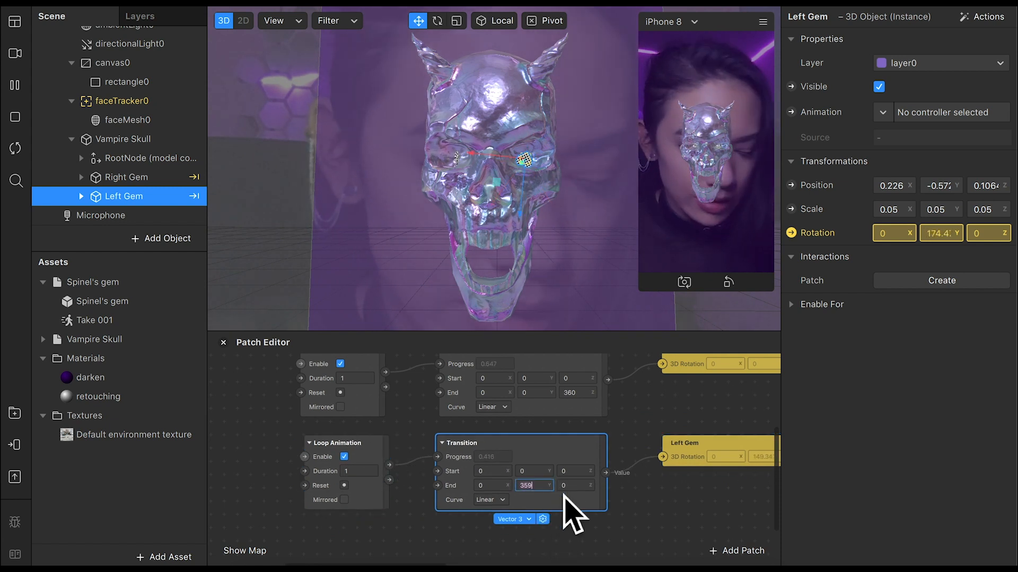
pyautogui.write('0')
pyautogui.press('Return')
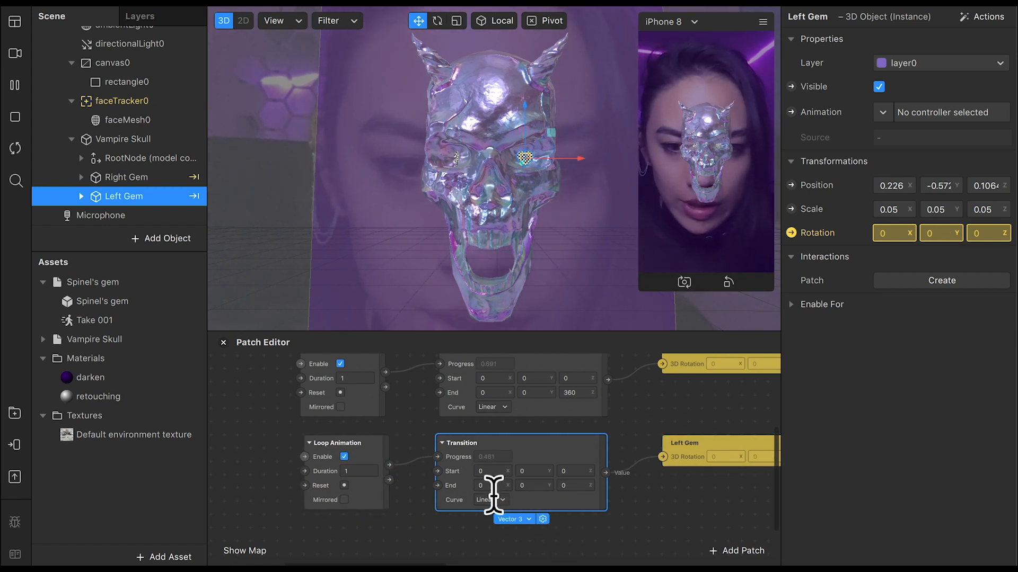
pyautogui.click(575, 392)
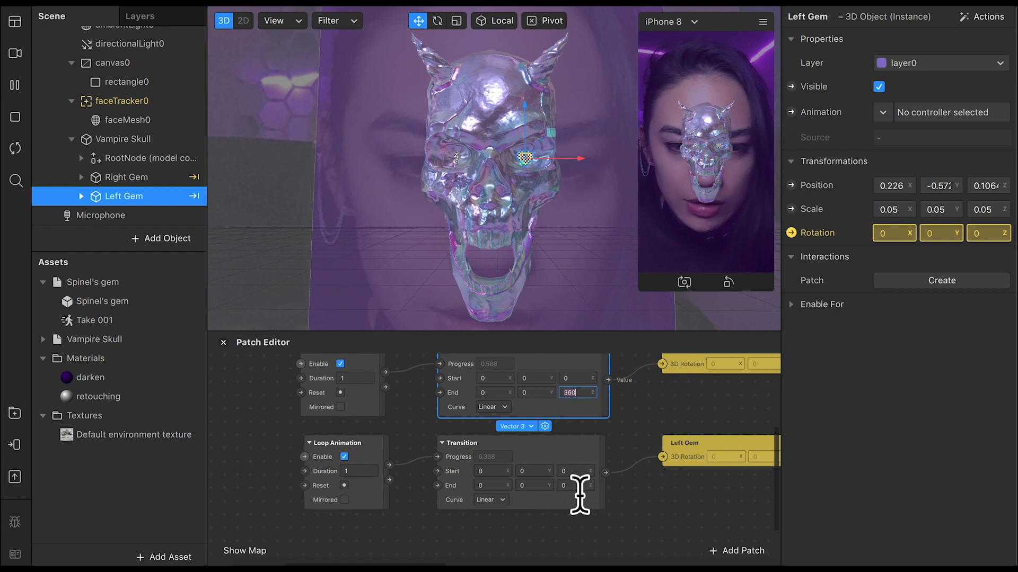
pyautogui.write('360')
pyautogui.press('Return')
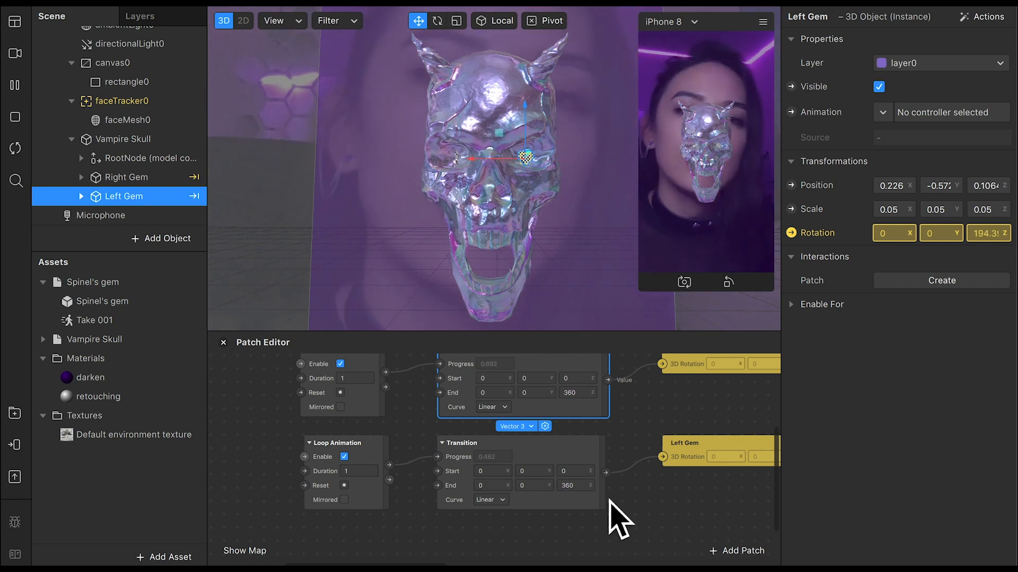
pyautogui.click(604, 254)
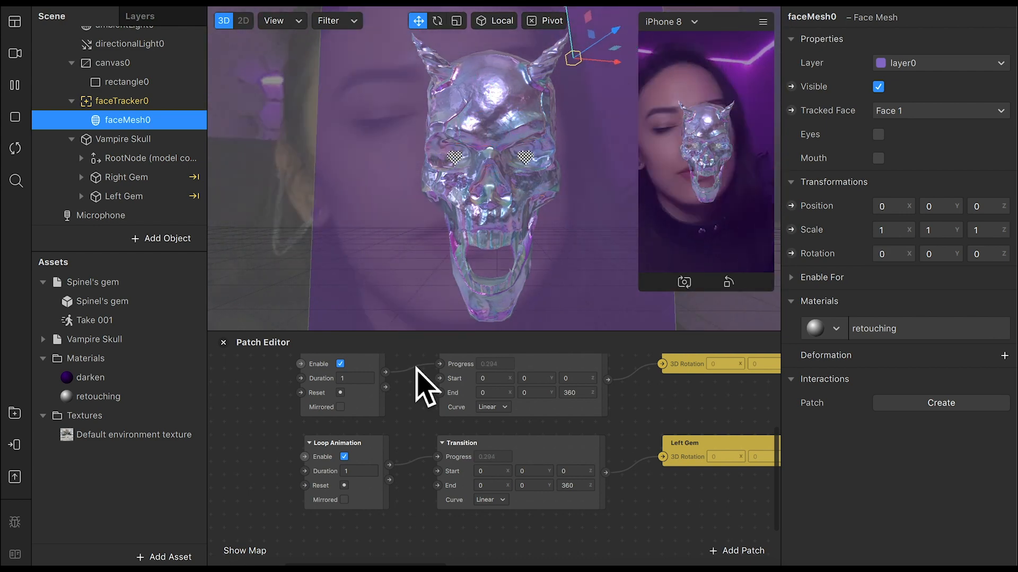
# Collapse the Vampire Skull object and make it a child of faceTracker0, above faceMesh0.
pyautogui.click(73, 140)
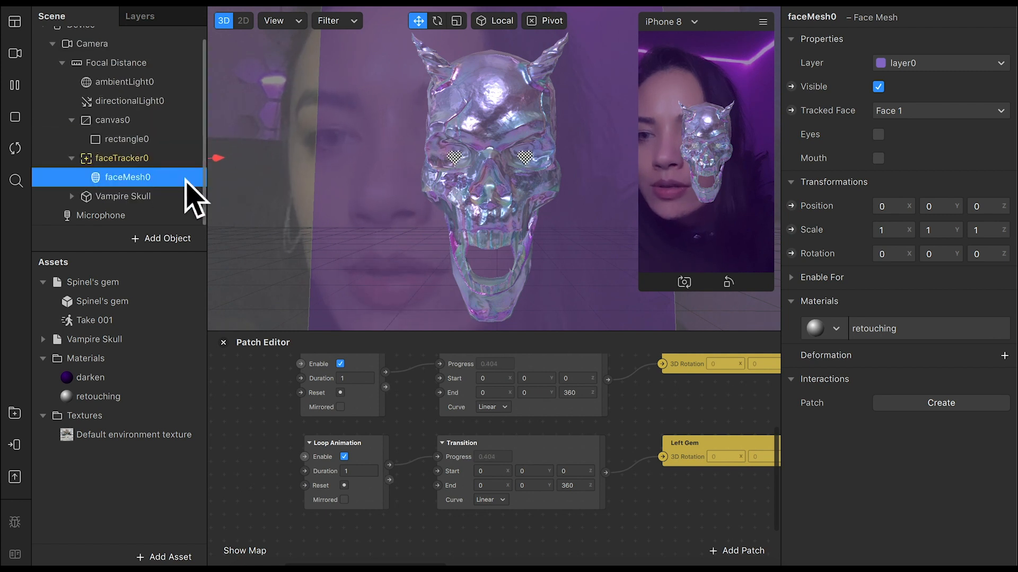
pyautogui.click(94, 198)
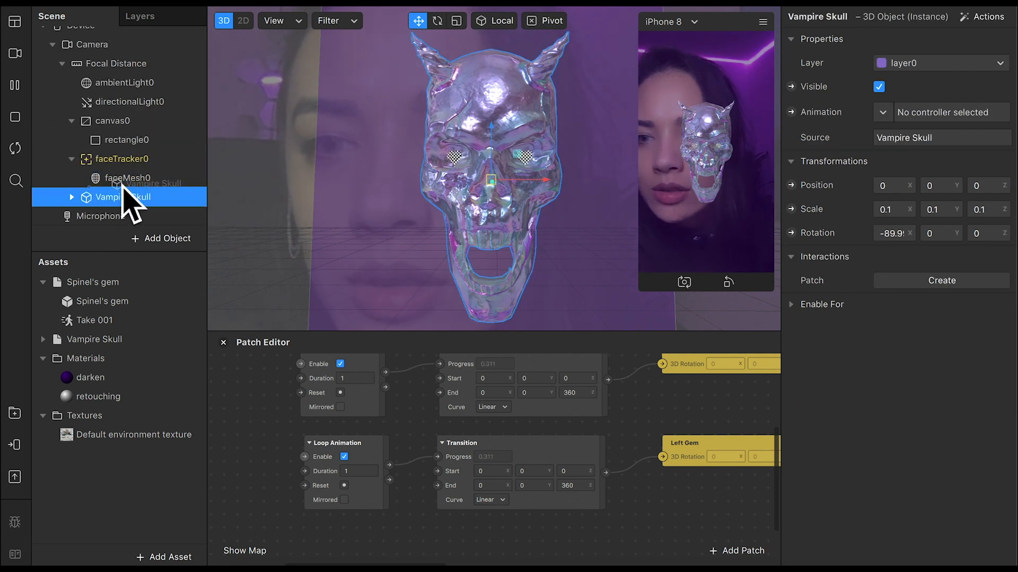
pyautogui.moveTo(122, 166); pyautogui.dragTo(123, 169)
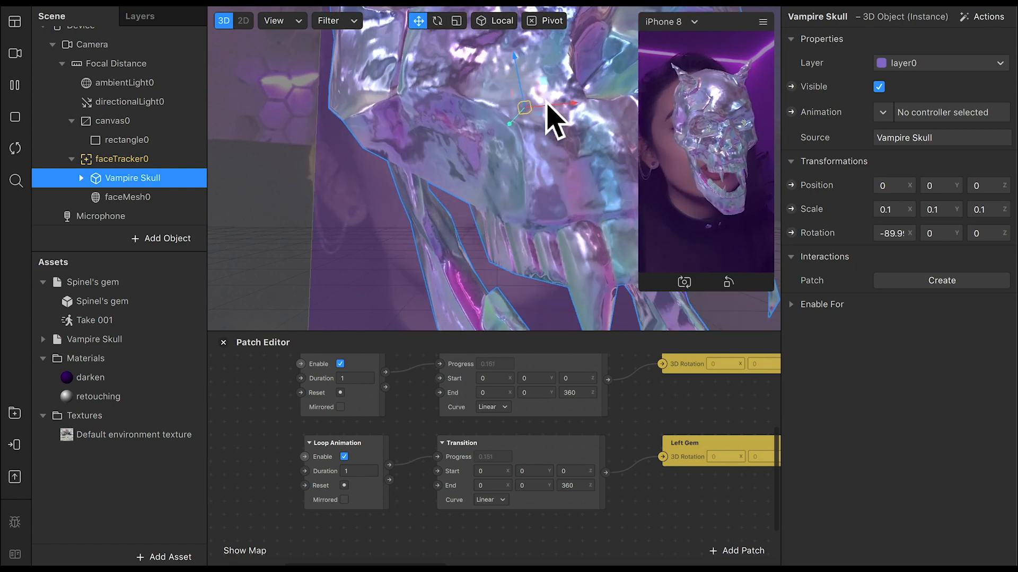
pyautogui.scroll(-5, 654, 480)
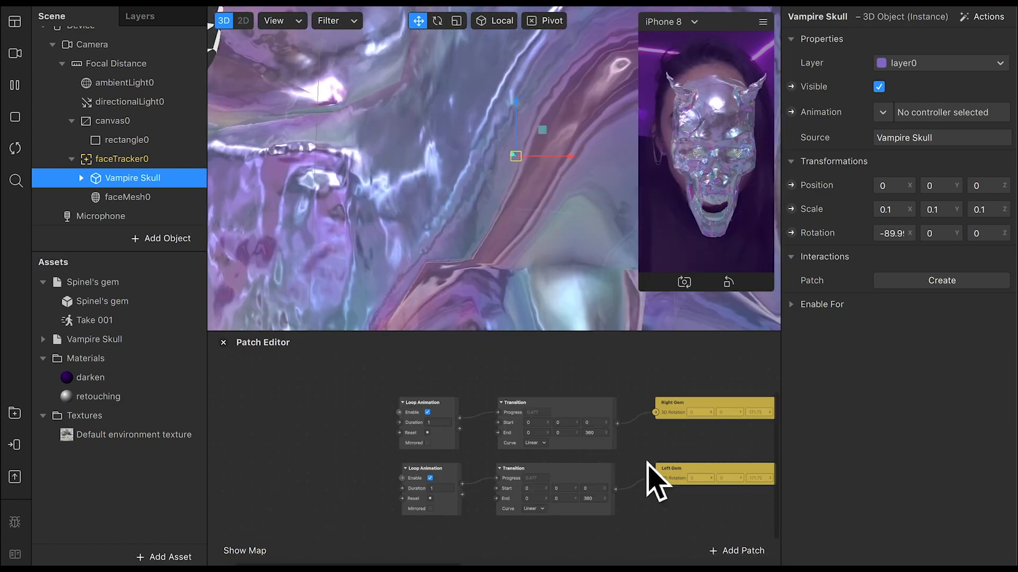
pyautogui.scroll(1, 647, 464)
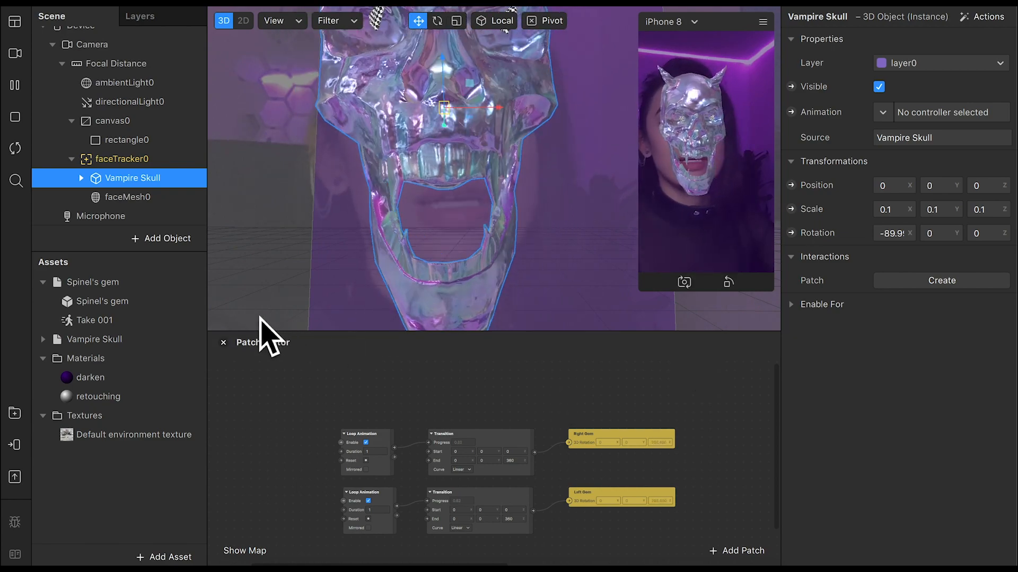
pyautogui.hscroll(2, 456, 445)
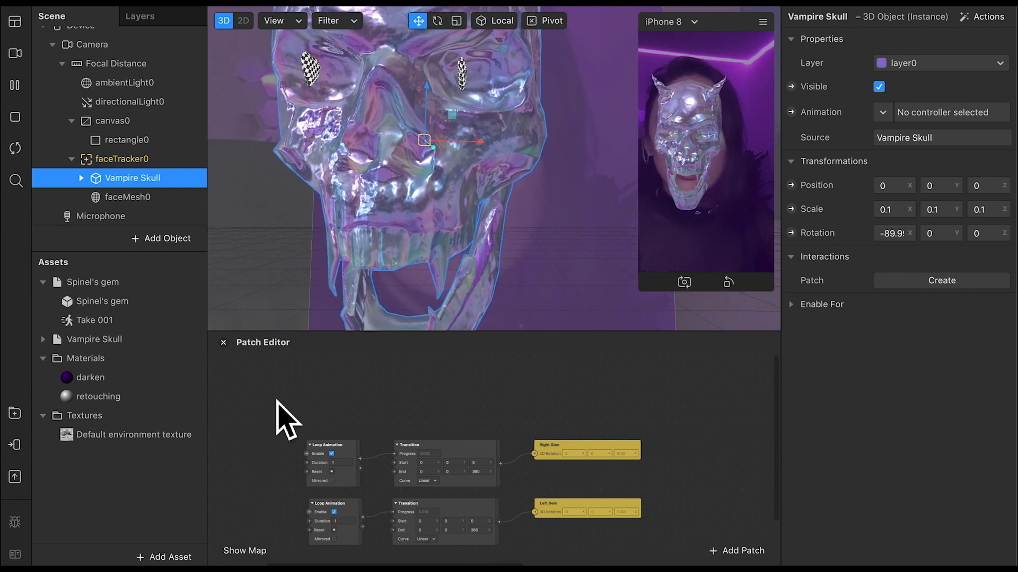
pyautogui.doubleClick(279, 401)
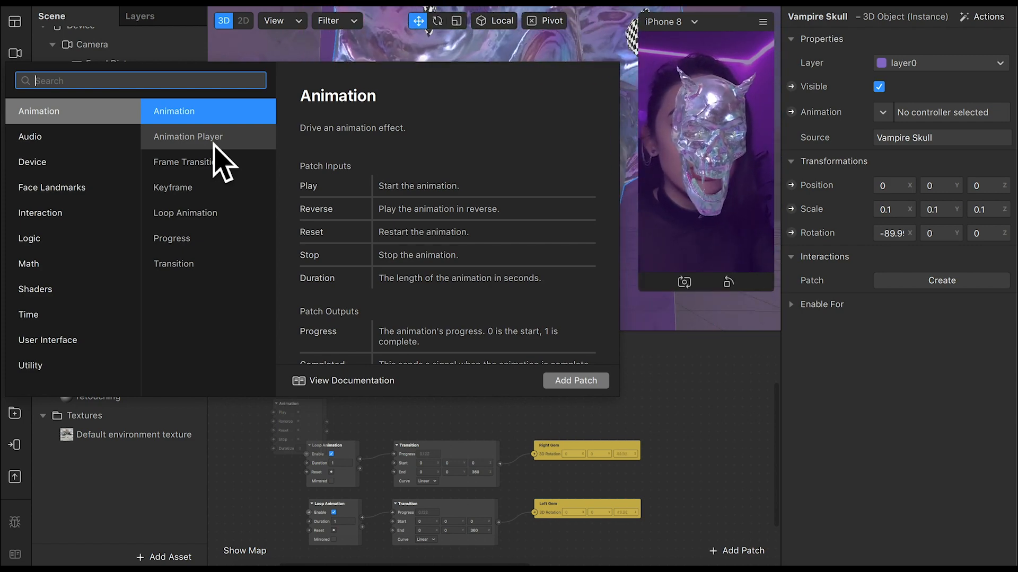
pyautogui.write('face')
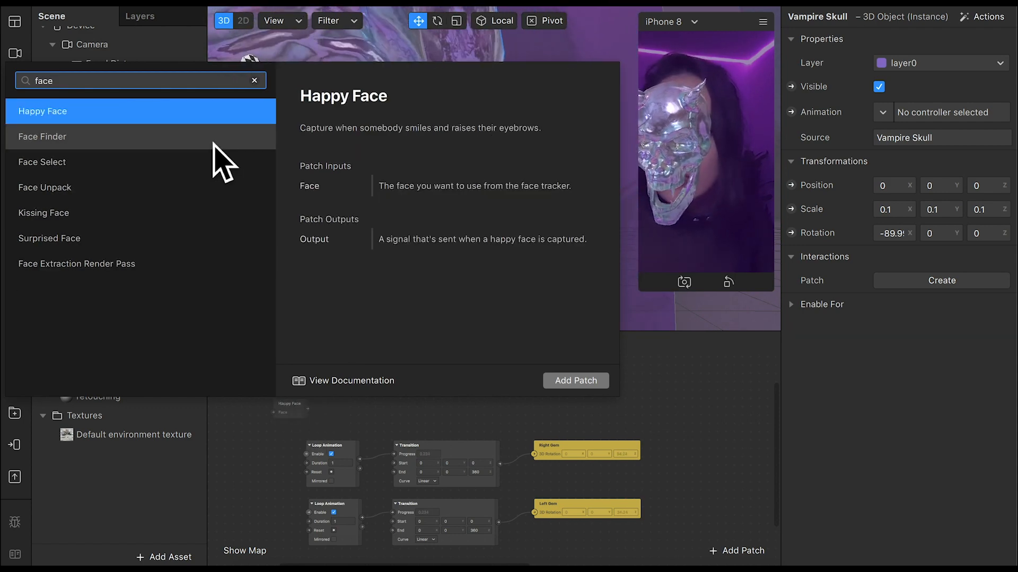
pyautogui.click(213, 143)
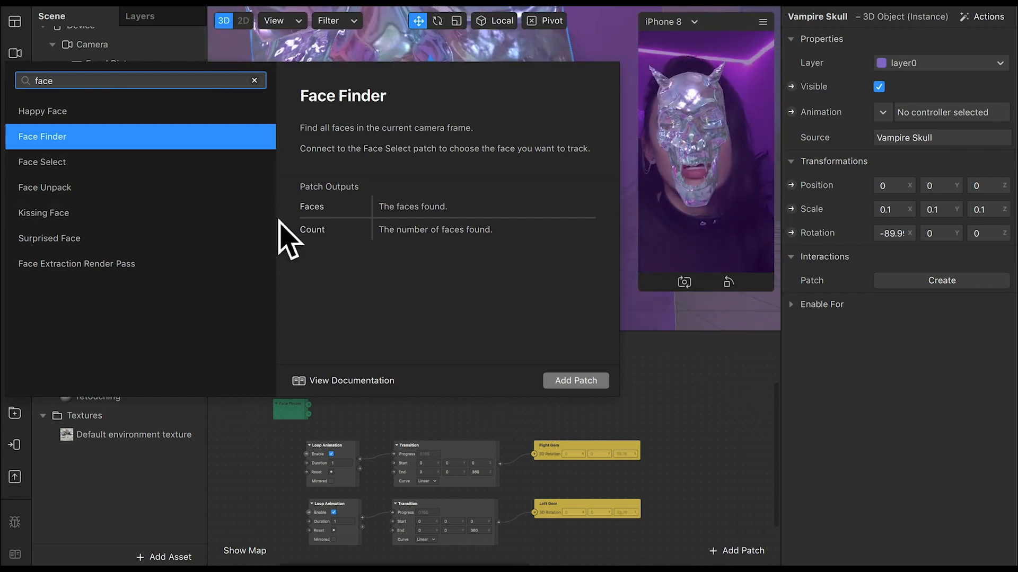
pyautogui.click(678, 404)
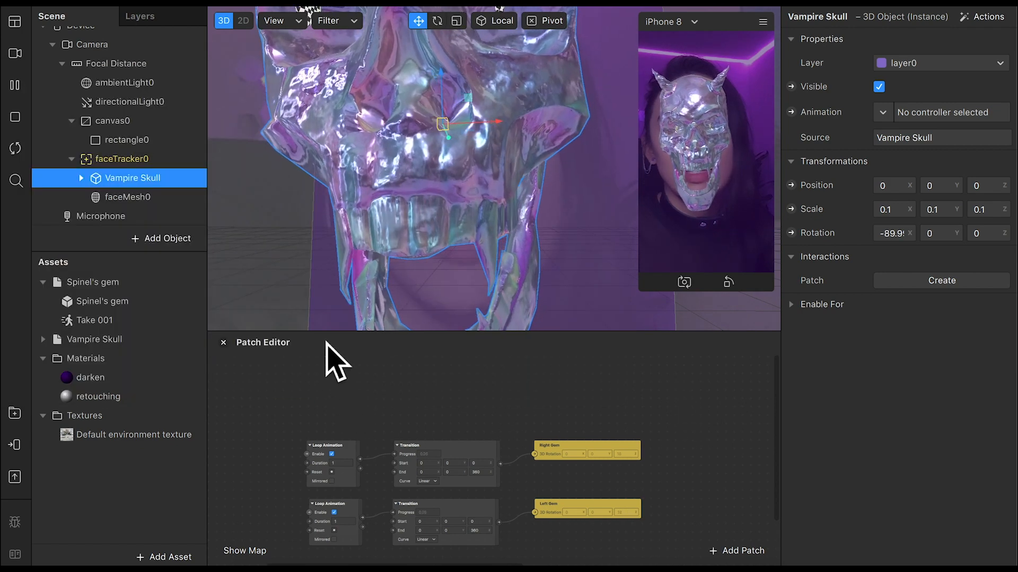
# Bring faceTracker0 into the Patch Editor with its Face Finder and Face Select patches, placed above the gem animation patches.
pyautogui.click(120, 166)
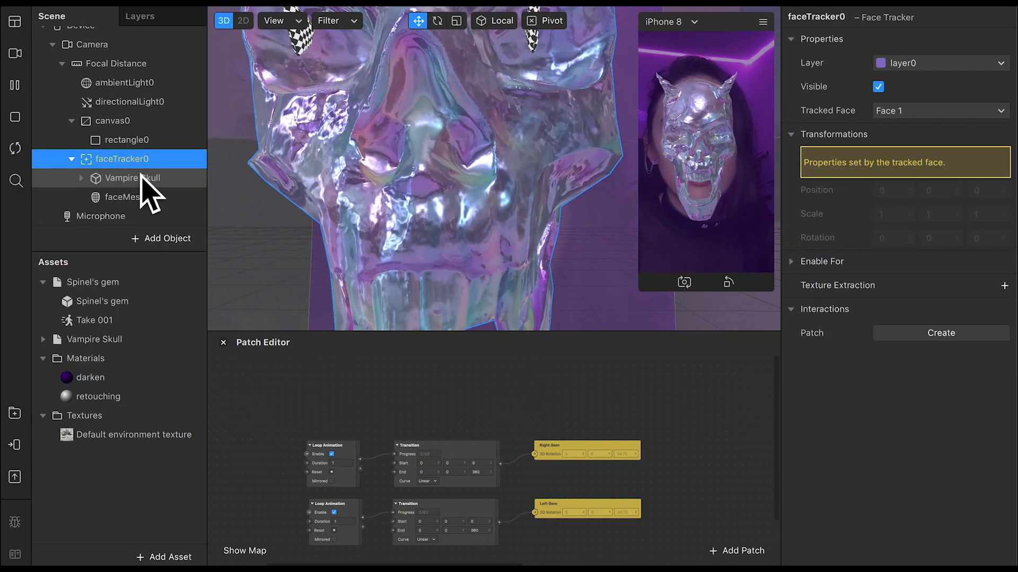
pyautogui.moveTo(121, 163); pyautogui.dragTo(312, 424)
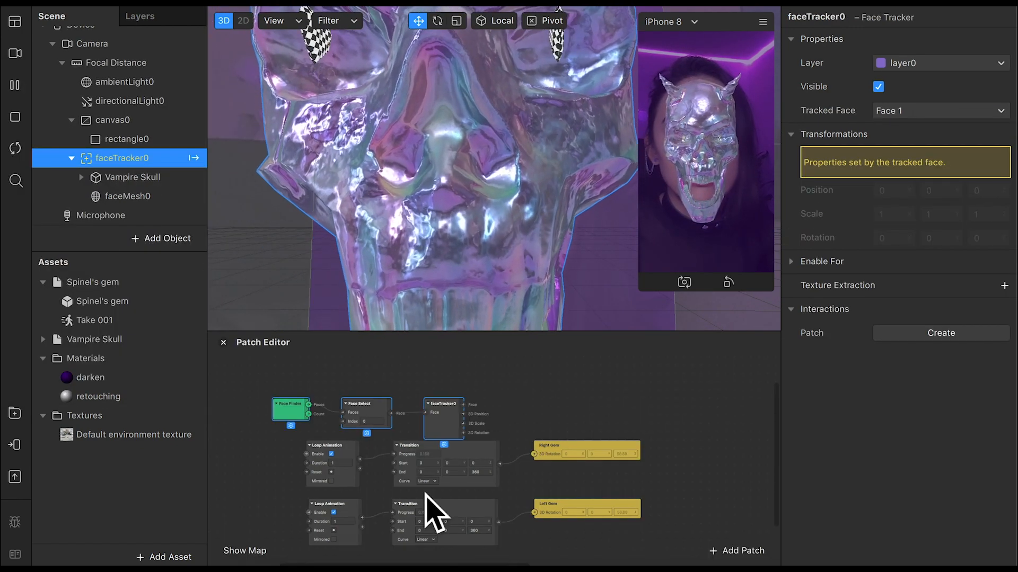
pyautogui.moveTo(472, 425); pyautogui.dragTo(485, 378)
pyautogui.scroll(5, 504, 387)
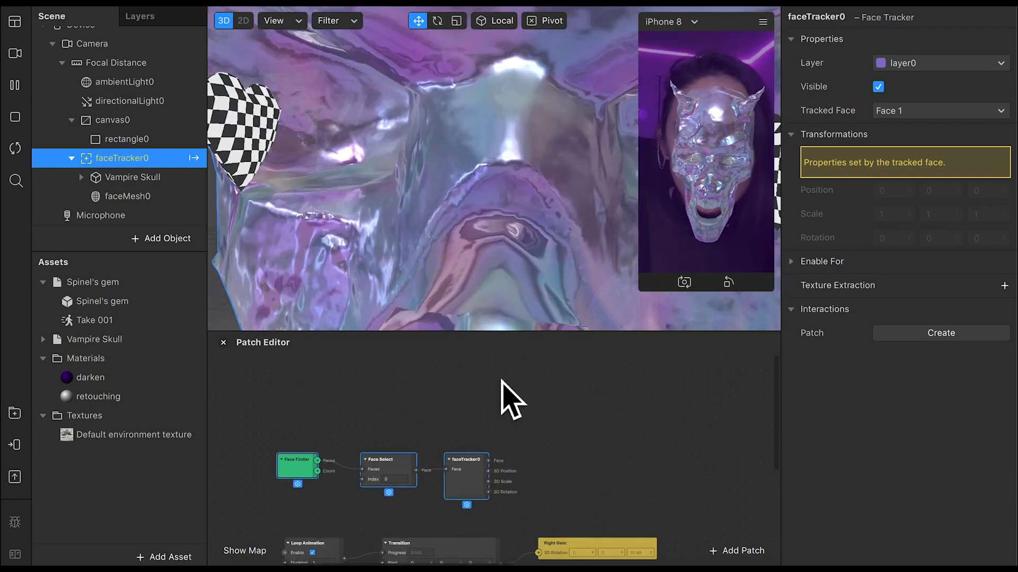
pyautogui.doubleClick(529, 440)
pyautogui.click(528, 440)
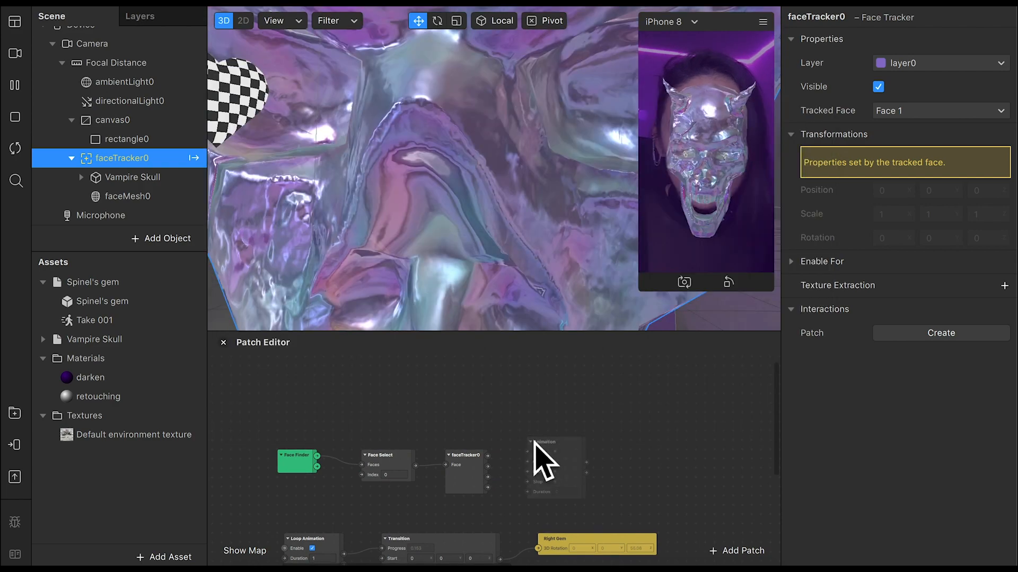
# Move the Face Select and faceTracker0 patches closer to the Face Finder patch.
pyautogui.scroll(3, 555, 460)
pyautogui.hscroll(-5, 556, 461)
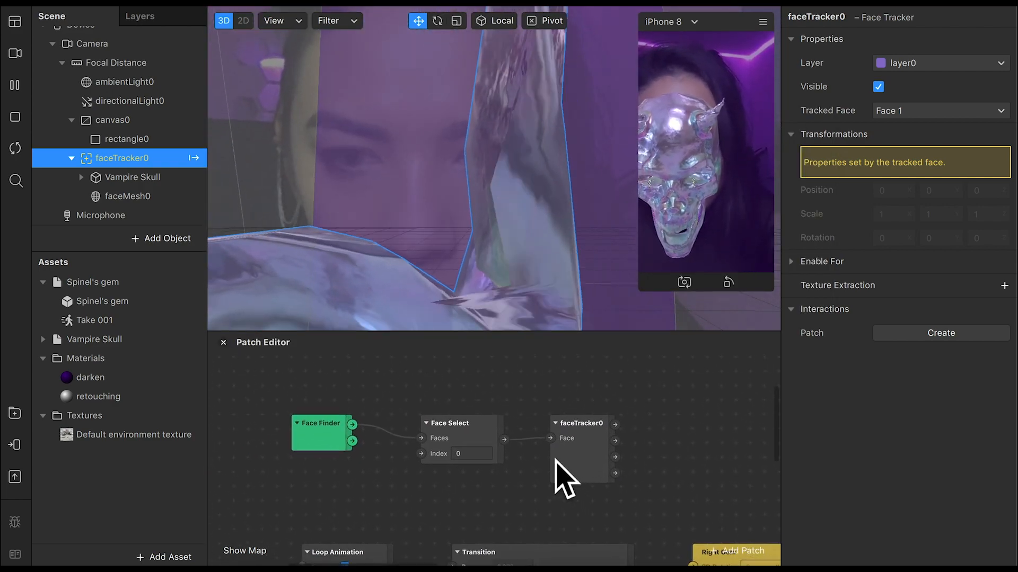
pyautogui.moveTo(477, 427); pyautogui.dragTo(436, 418)
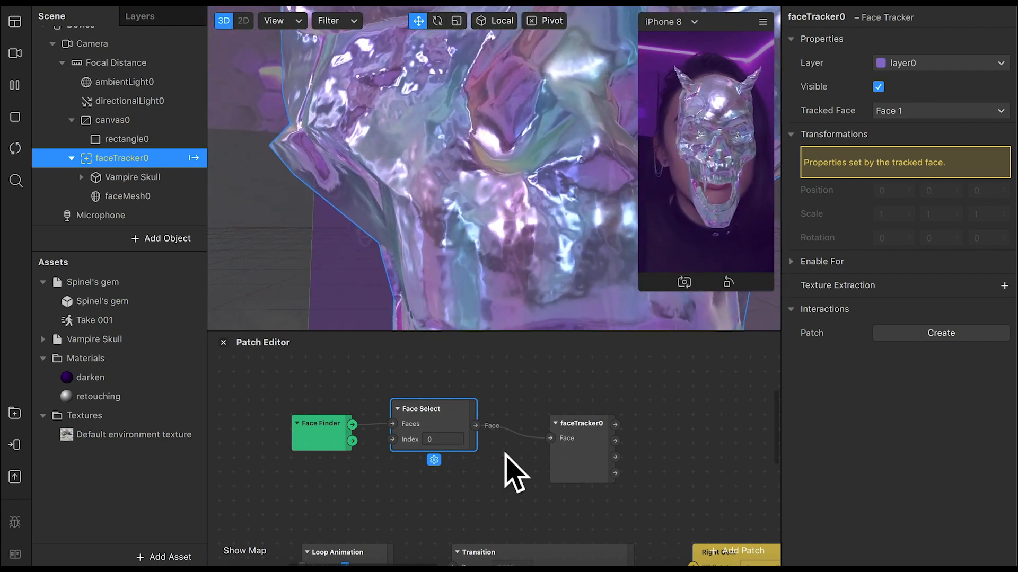
pyautogui.moveTo(582, 469); pyautogui.dragTo(533, 441)
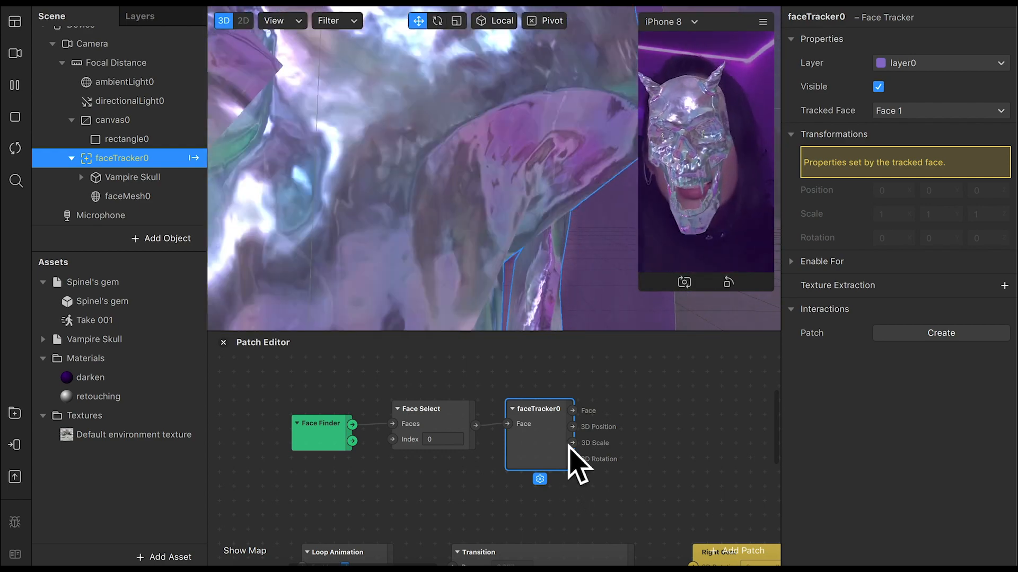
# Add a Mouth Open patch fed by faceTracker0's Face output, place it beside that patch, and check its patch information.
pyautogui.moveTo(573, 411); pyautogui.dragTo(636, 414)
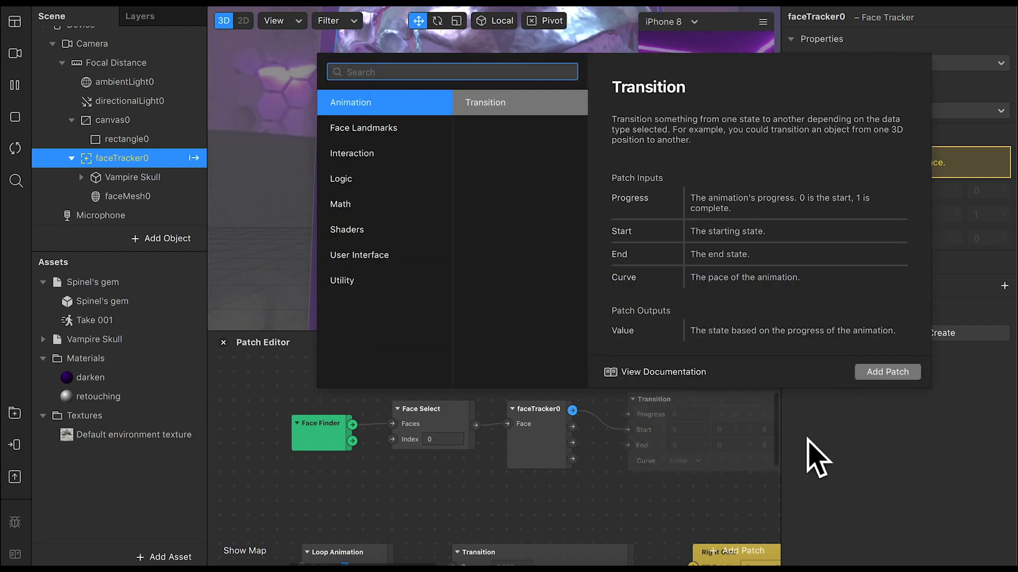
pyautogui.write('mouth')
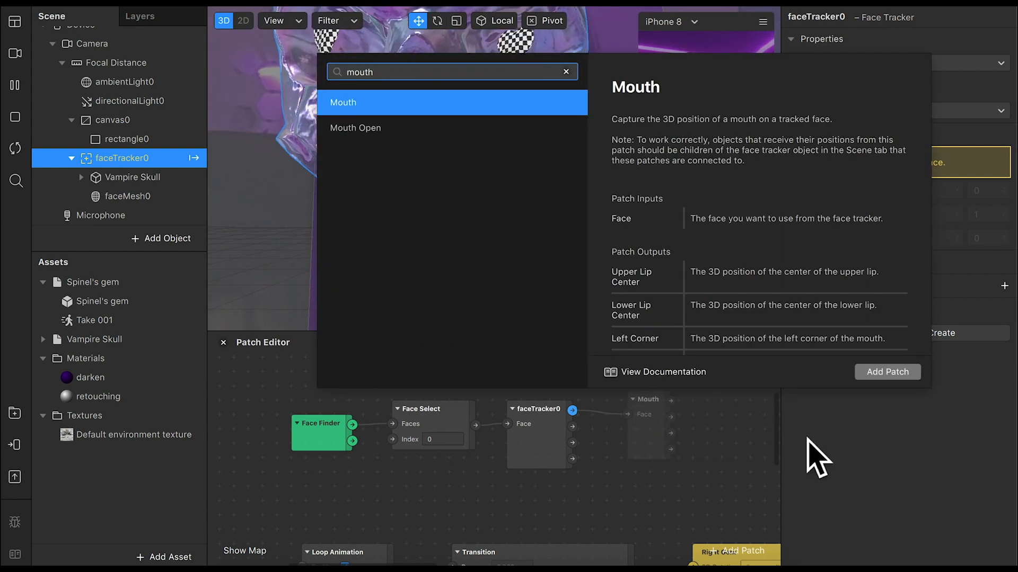
pyautogui.press('Down')
pyautogui.press('Return')
pyautogui.moveTo(651, 416); pyautogui.dragTo(630, 411)
pyautogui.rightClick(626, 393)
pyautogui.click(673, 408)
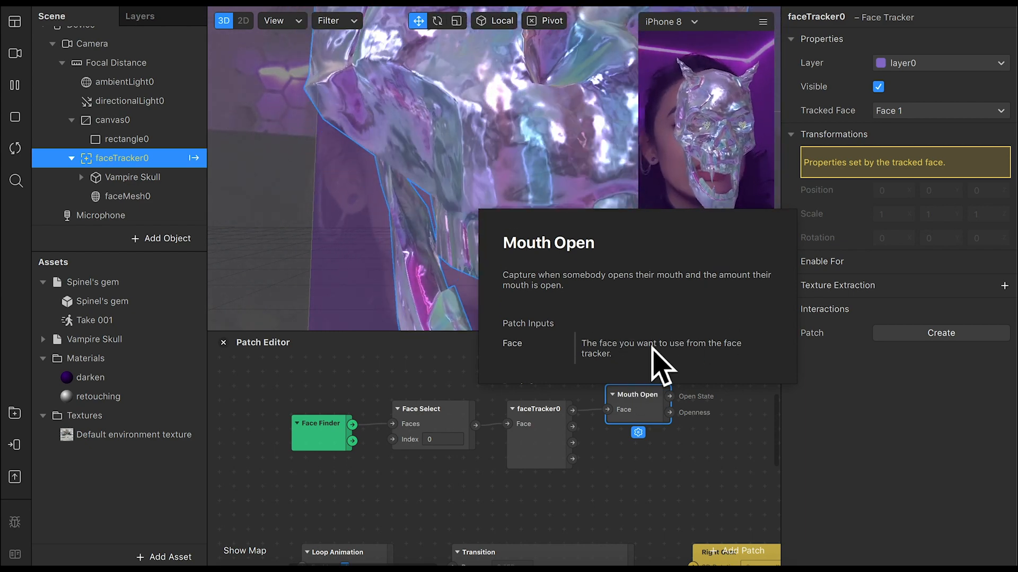
pyautogui.scroll(-3, 643, 352)
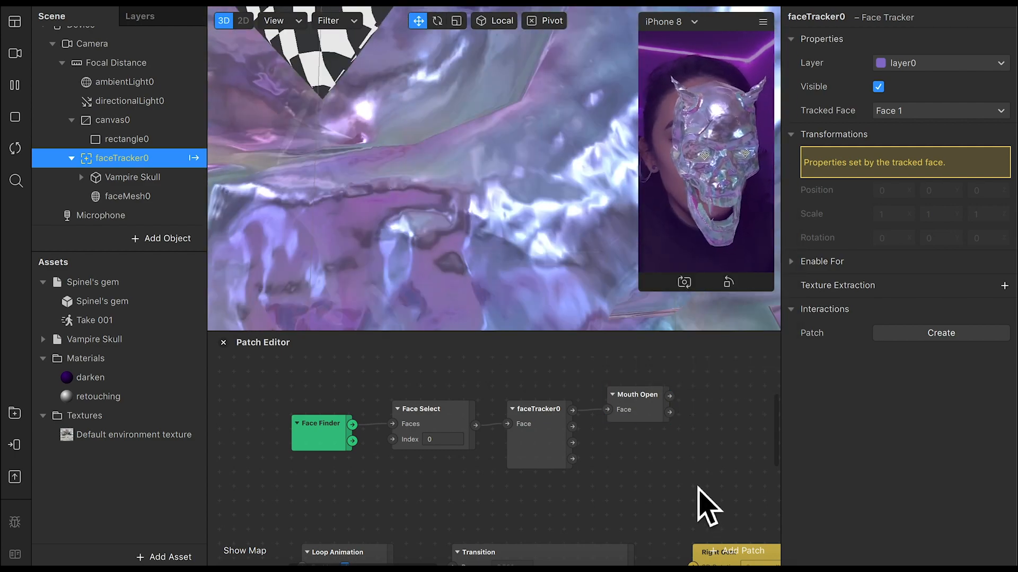
# Add a Transition patch driven by the Mouth Open patch's Openness output and place it beside that patch.
pyautogui.hscroll(4, 698, 489)
pyautogui.hscroll(3, 698, 488)
pyautogui.scroll(2, 698, 489)
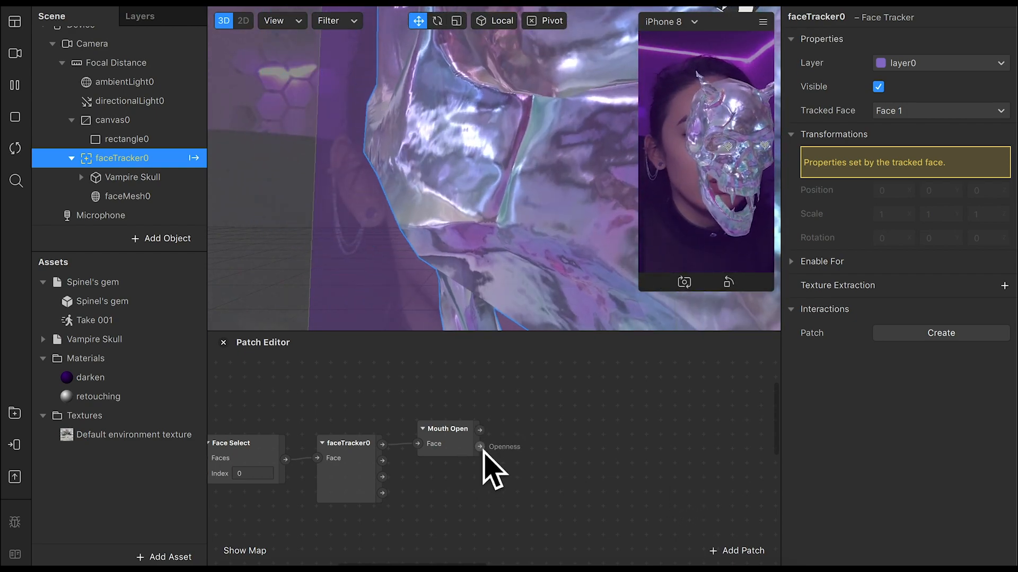
pyautogui.moveTo(481, 448); pyautogui.dragTo(580, 468)
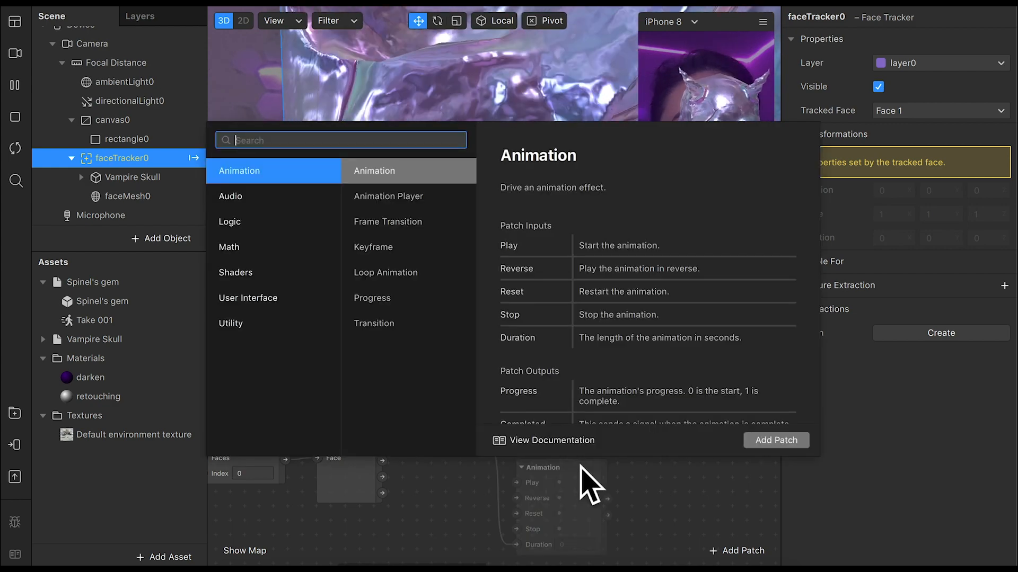
pyautogui.write('tra')
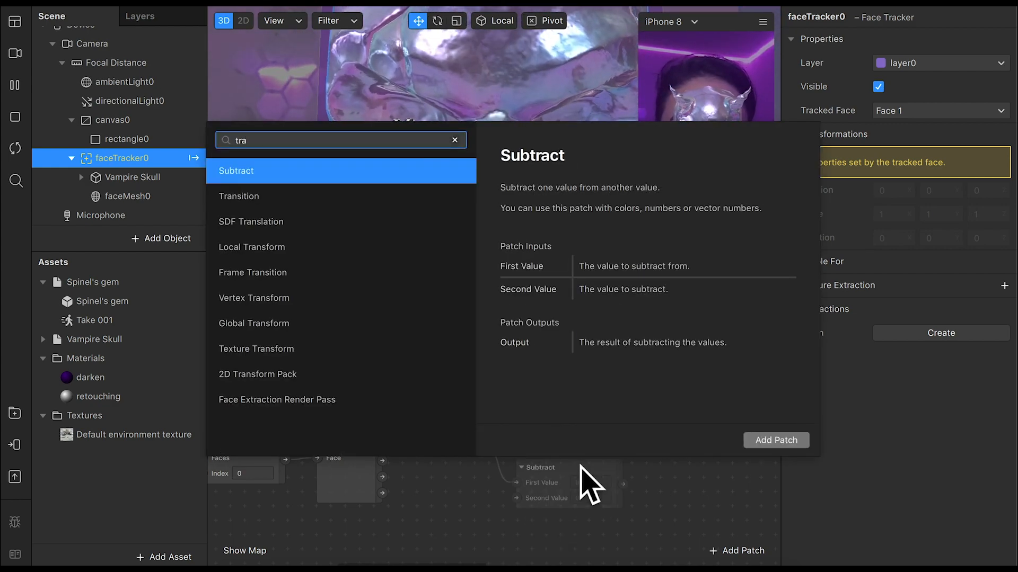
pyautogui.write('nsi')
pyautogui.press('Return')
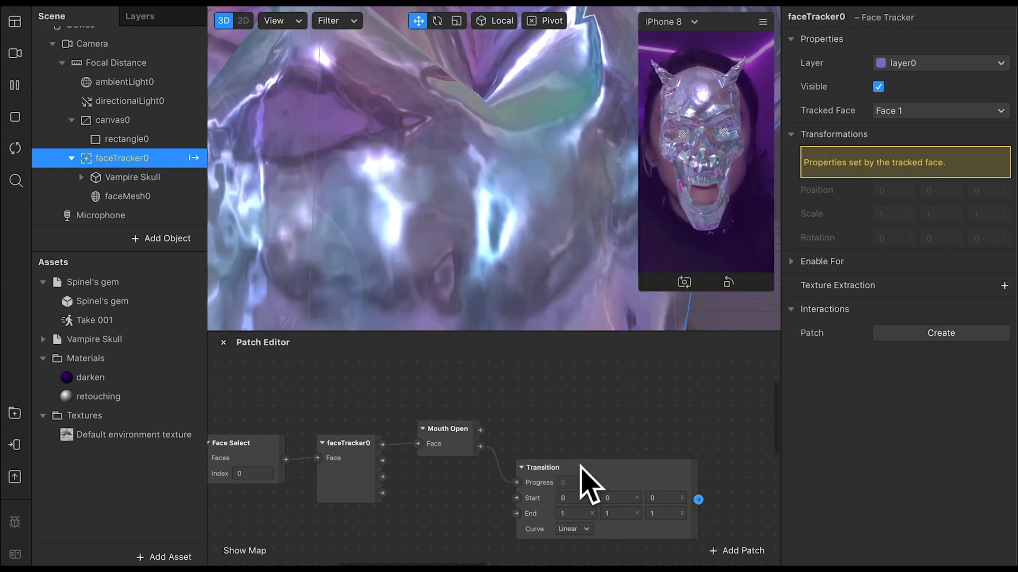
pyautogui.moveTo(595, 468); pyautogui.dragTo(577, 456)
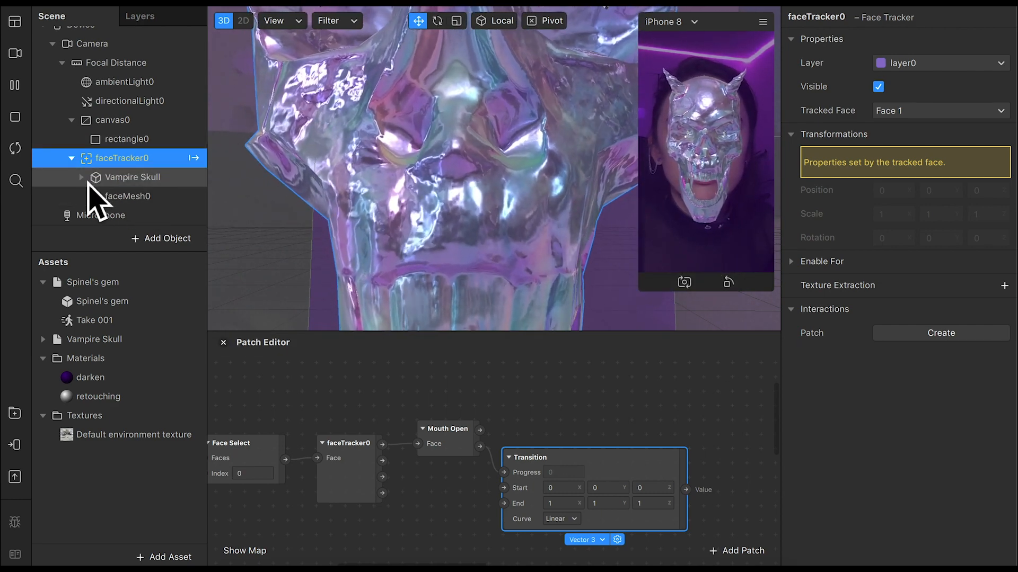
# Expand the Vampire Skull hierarchy down to its Skull_Low objects and inspect each one to identify the jaw.
pyautogui.click(84, 178)
pyautogui.click(134, 179)
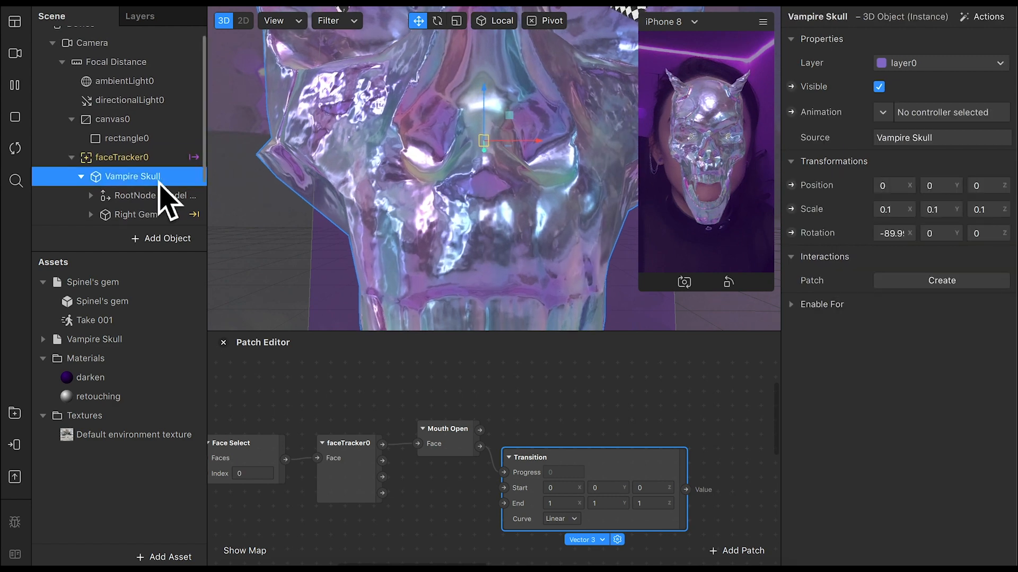
pyautogui.scroll(-1, 159, 191)
pyautogui.click(91, 180)
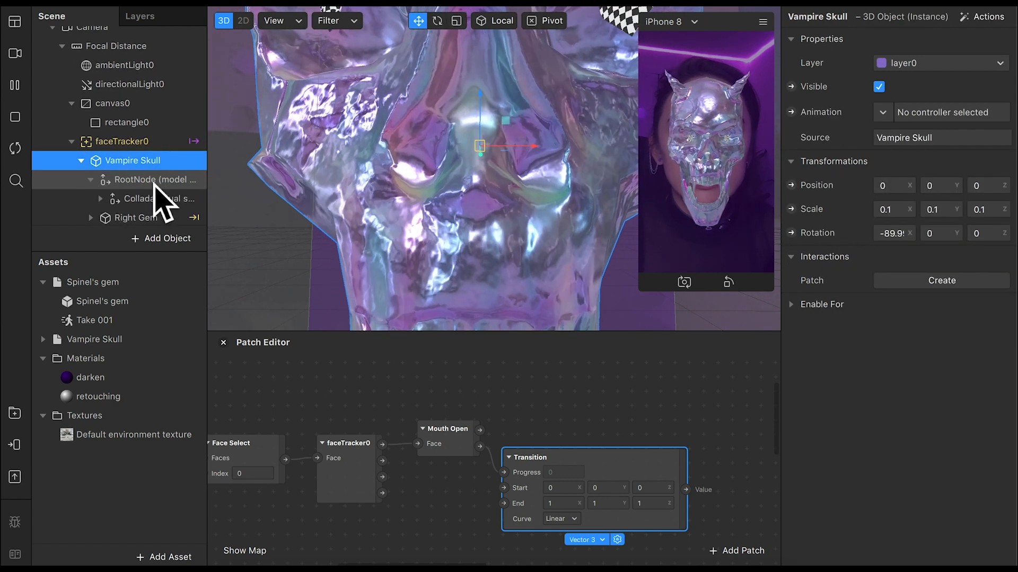
pyautogui.click(100, 193)
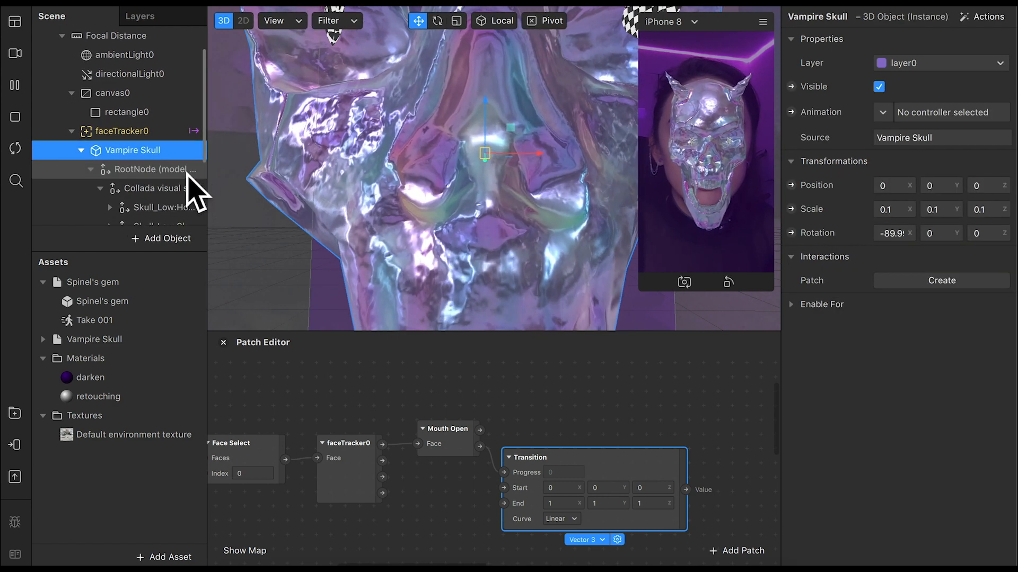
pyautogui.scroll(-4, 193, 194)
pyautogui.click(162, 151)
pyautogui.scroll(-5, 445, 162)
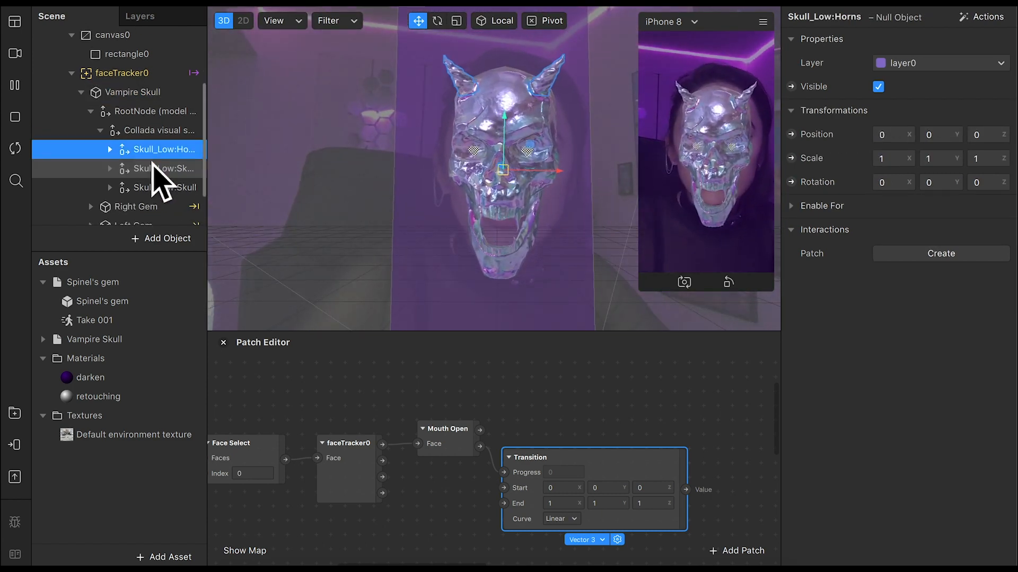
pyautogui.click(188, 175)
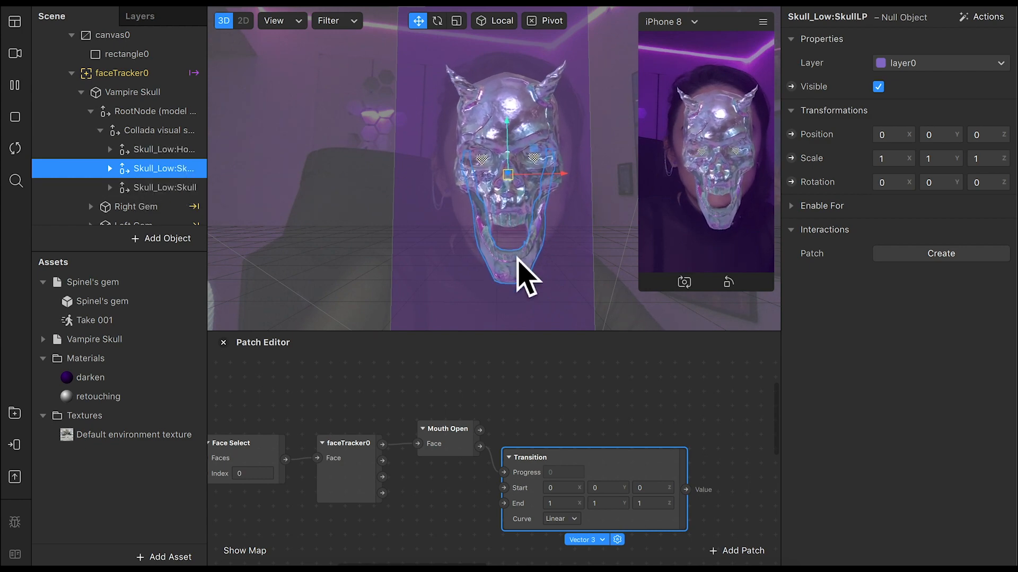
pyautogui.click(155, 191)
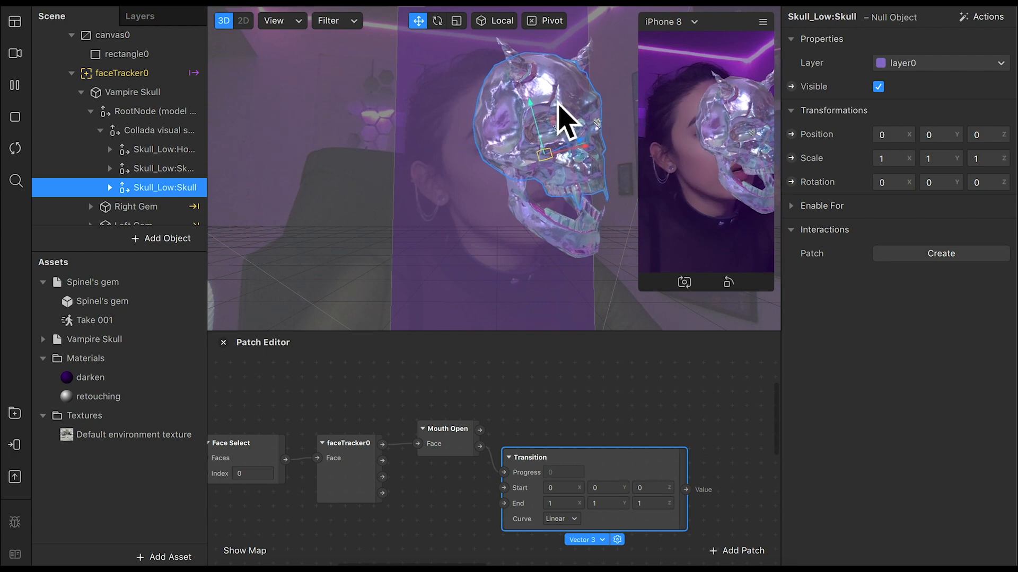
# Rename the Skull_Low:SkullLP object to Skull_Low:Jaw and collapse it.
pyautogui.click(165, 175)
pyautogui.doubleClick(166, 171)
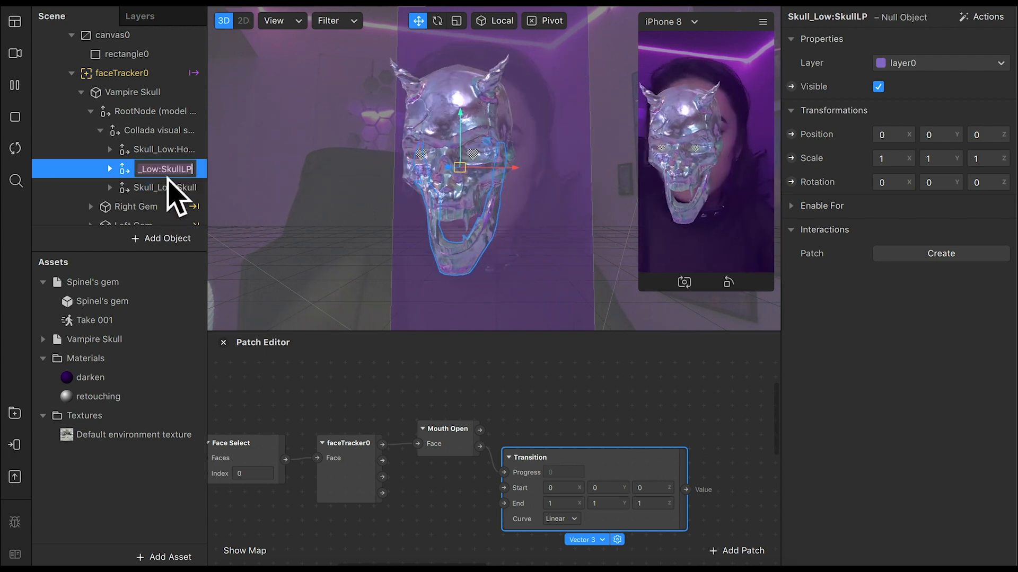
pyautogui.press('BackSpace')
pyautogui.press('BackSpace')
pyautogui.press('BackSpace')
pyautogui.press('BackSpace')
pyautogui.press('BackSpace')
pyautogui.press('BackSpace')
pyautogui.press('BackSpace')
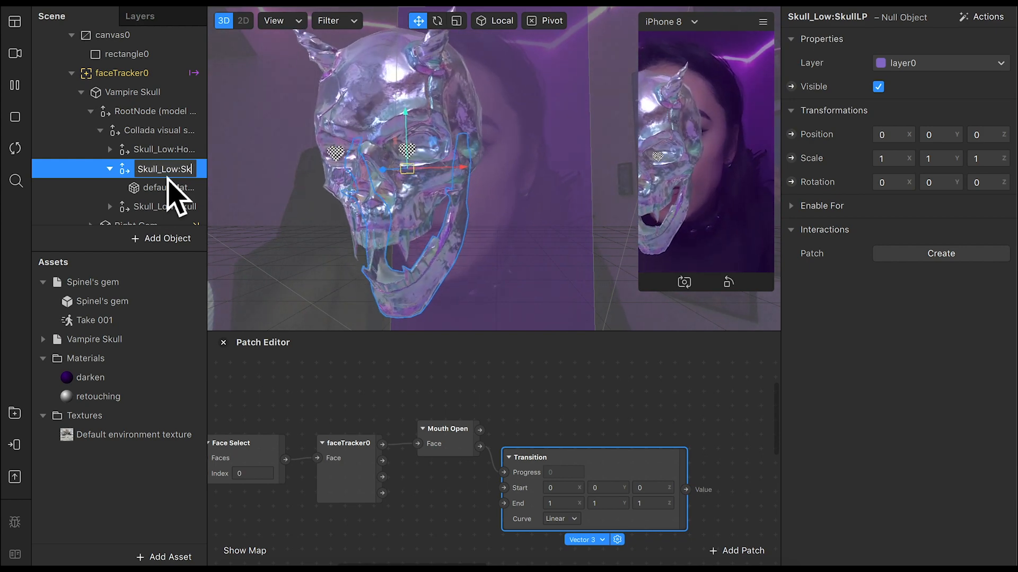
pyautogui.write('Jaw')
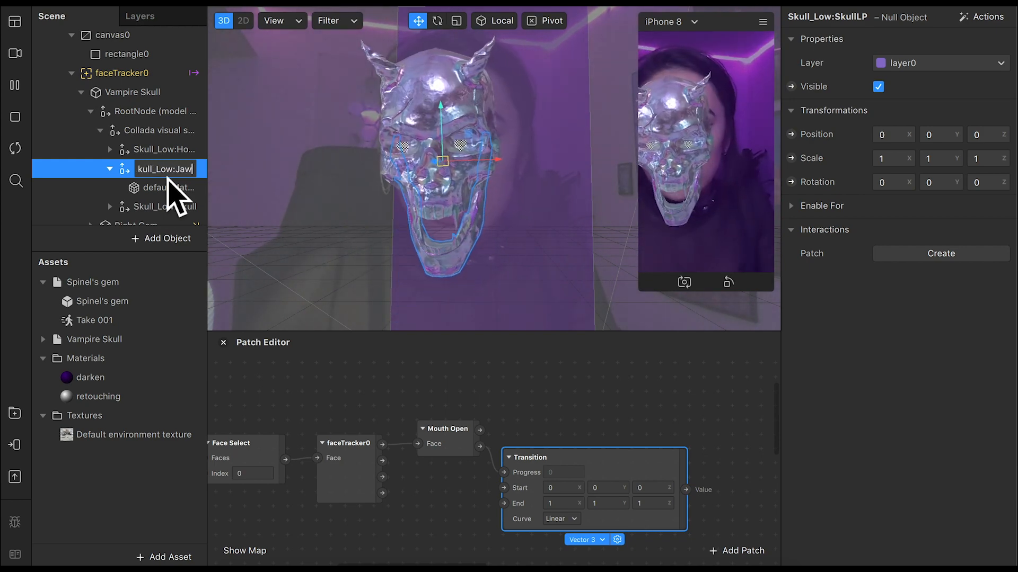
pyautogui.press('Return')
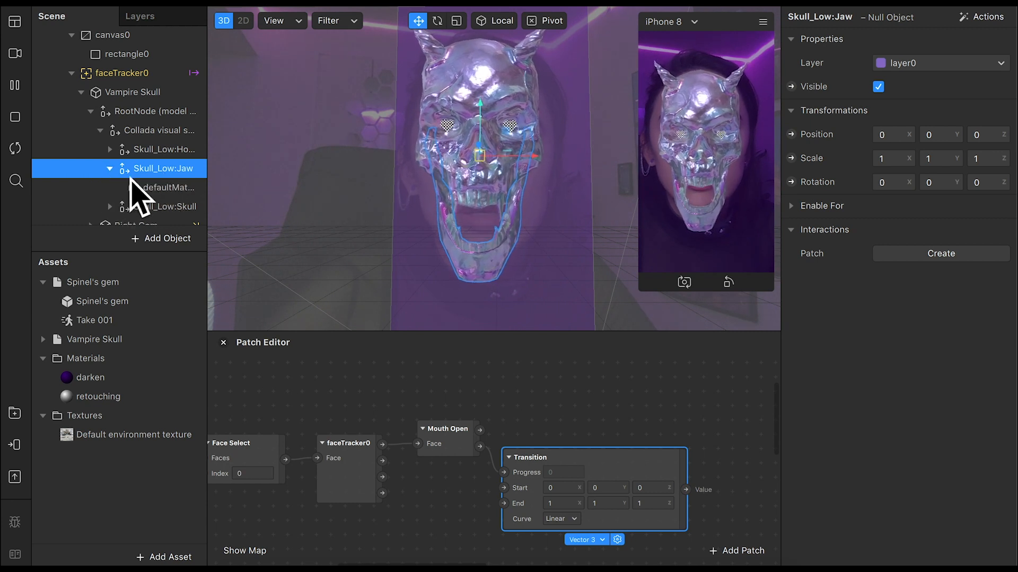
pyautogui.click(110, 168)
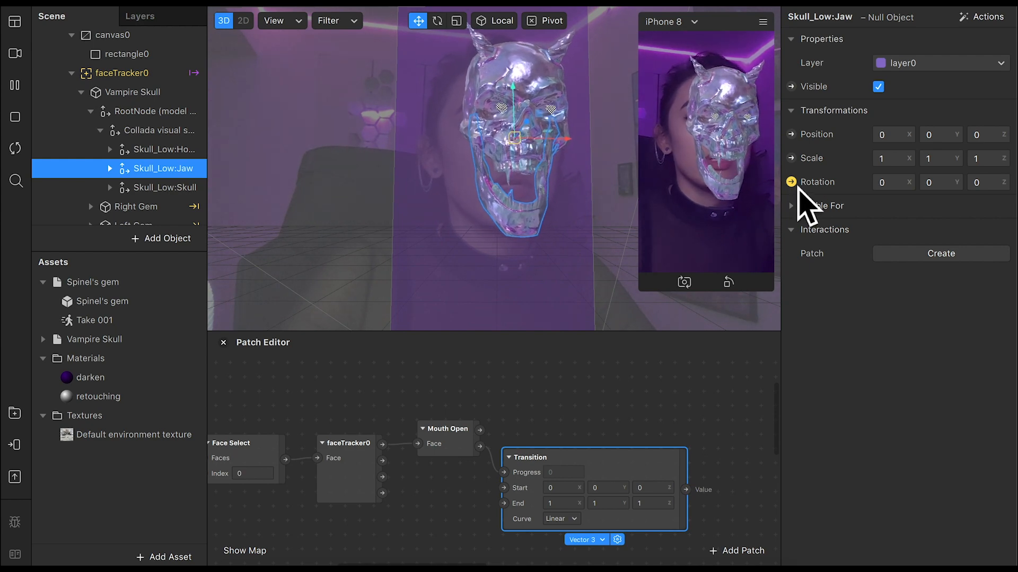
# Create a 3D Rotation patch for Skull_Low:Jaw, place it beside the mouth-driven Transition patch and feed it the Transition's Value output.
pyautogui.click(792, 182)
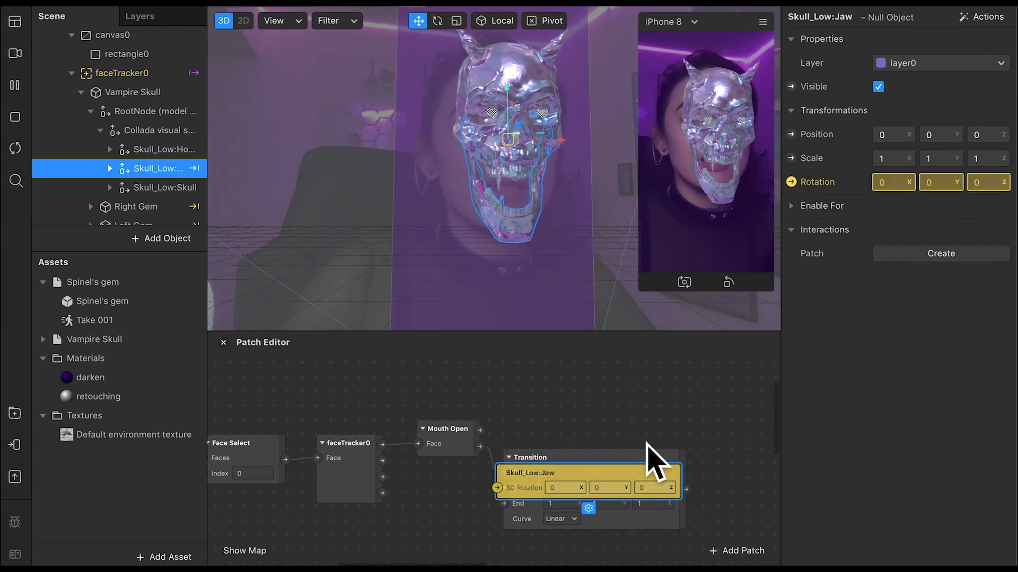
pyautogui.hscroll(5, 657, 455)
pyautogui.hscroll(-5, 656, 440)
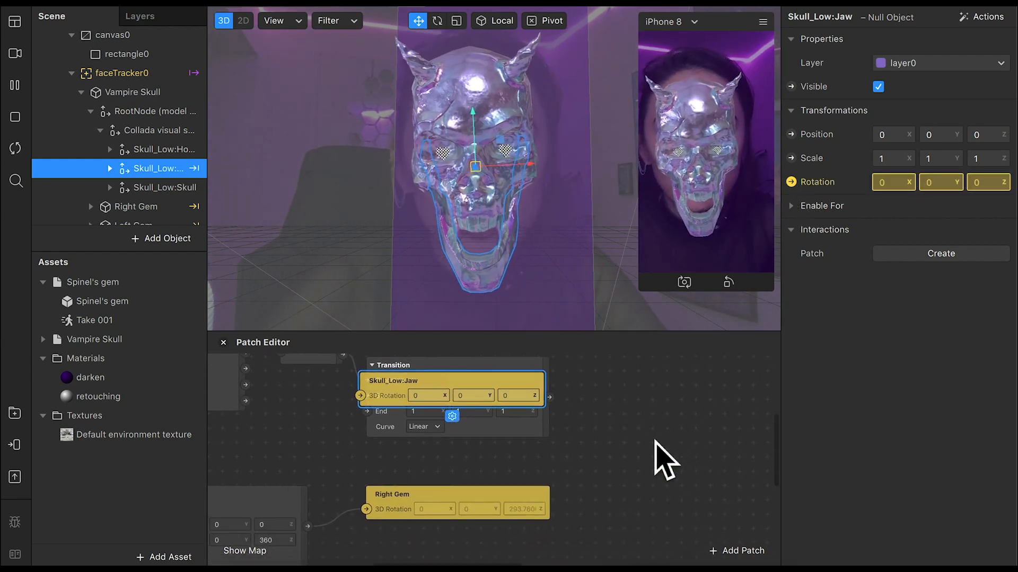
pyautogui.moveTo(400, 386); pyautogui.dragTo(630, 381)
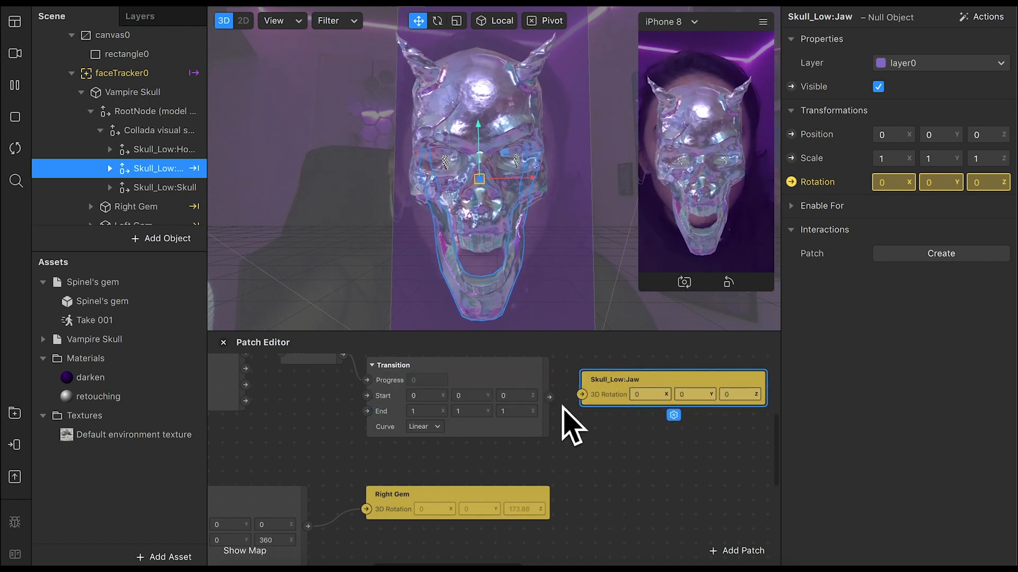
pyautogui.moveTo(549, 397); pyautogui.dragTo(582, 395)
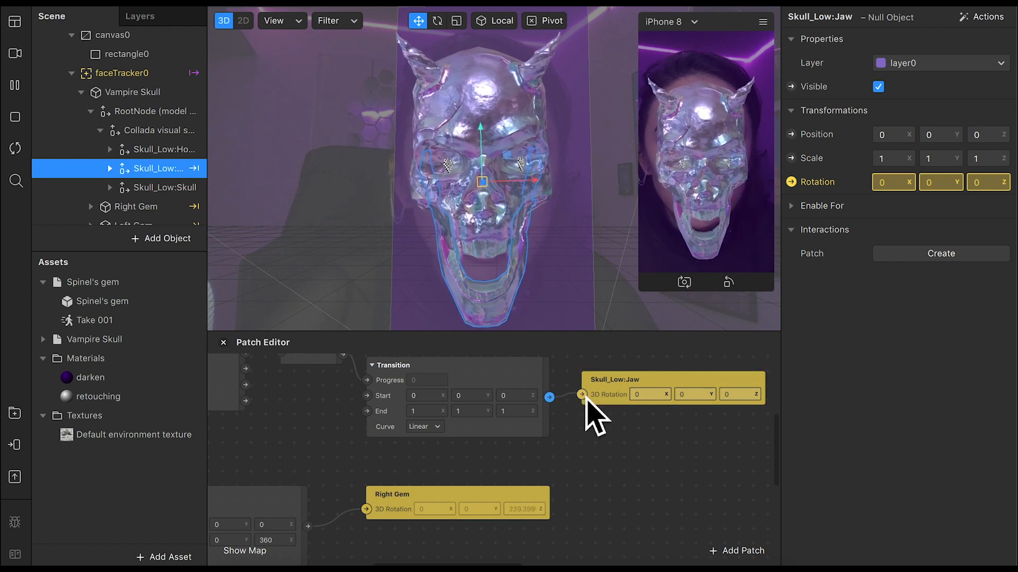
pyautogui.moveTo(585, 398); pyautogui.dragTo(583, 395)
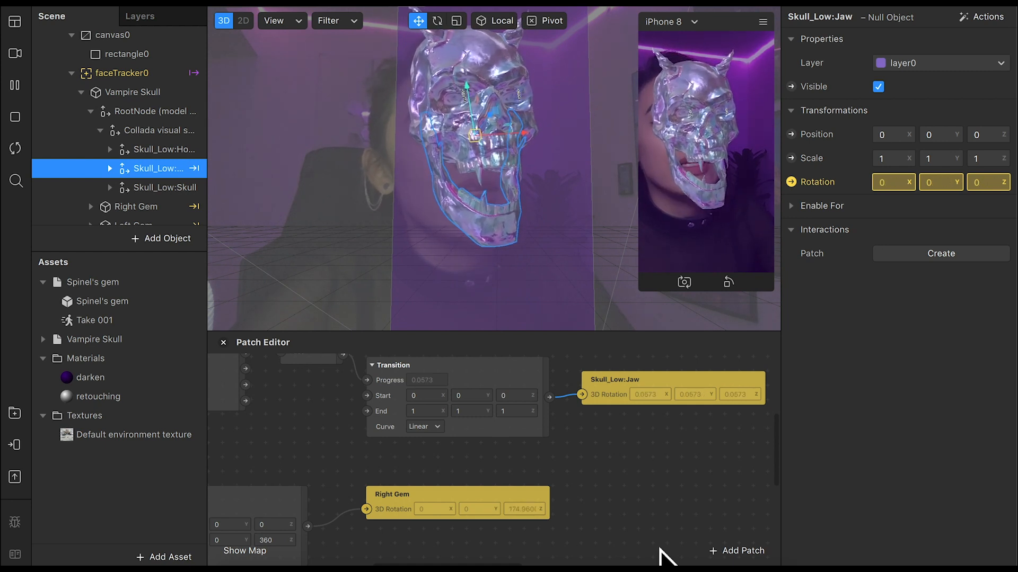
# Set the jaw Transition's Start X to -20 and End X to 75, trying 100 as the End X value first.
pyautogui.click(431, 398)
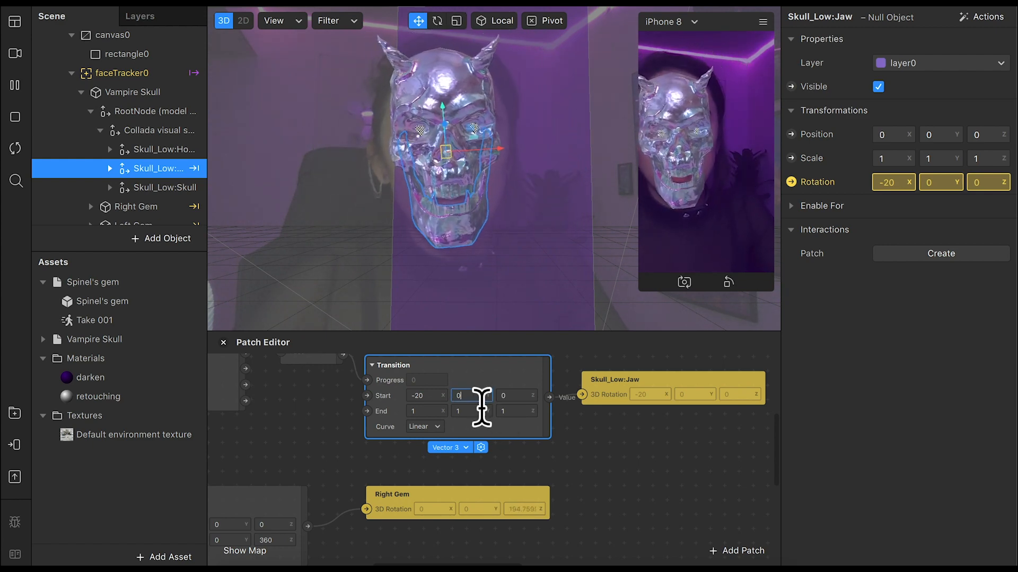
pyautogui.click(424, 411)
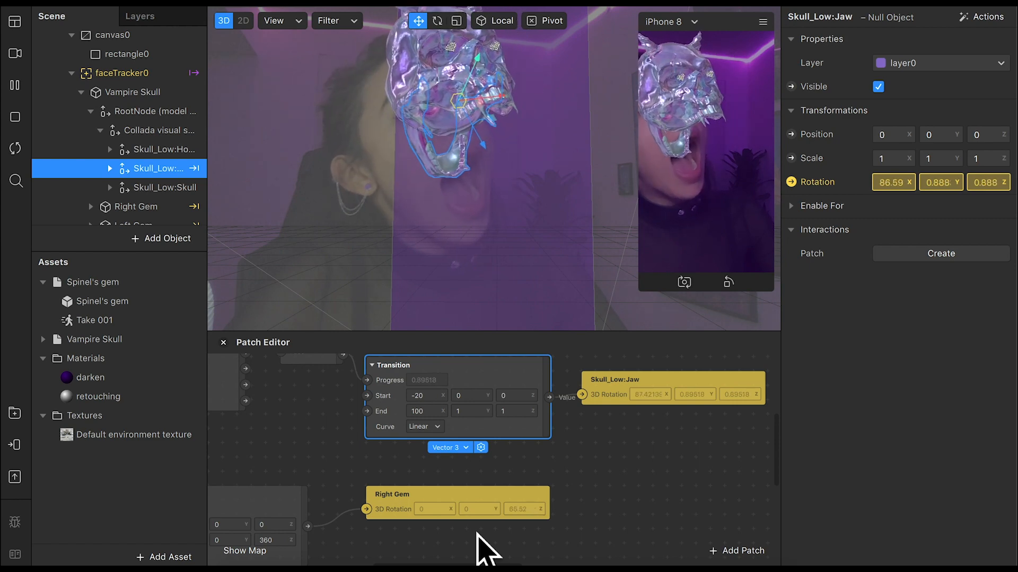
pyautogui.click(421, 411)
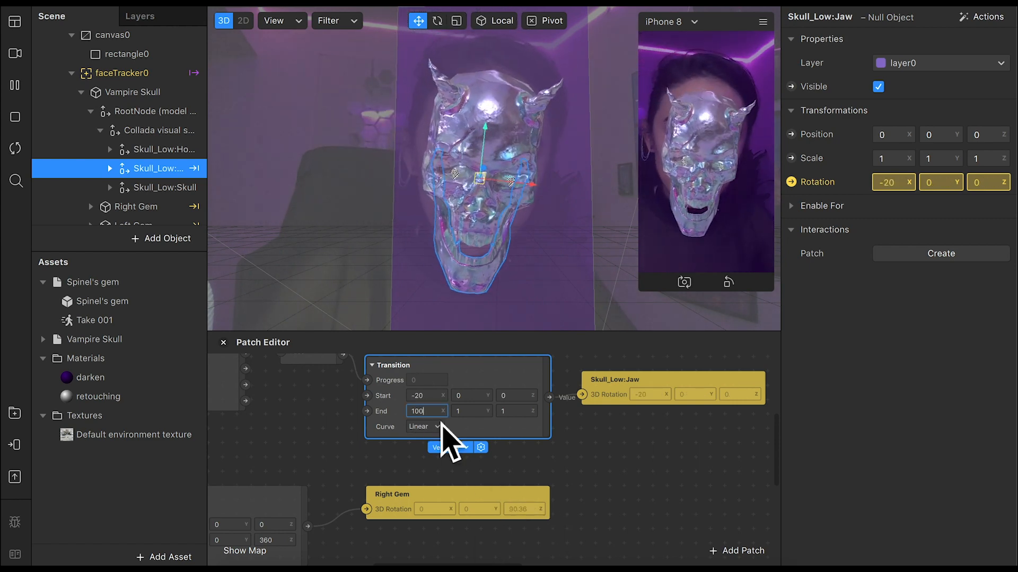
pyautogui.press('BackSpace')
pyautogui.press('BackSpace')
pyautogui.press('BackSpace')
pyautogui.write('60')
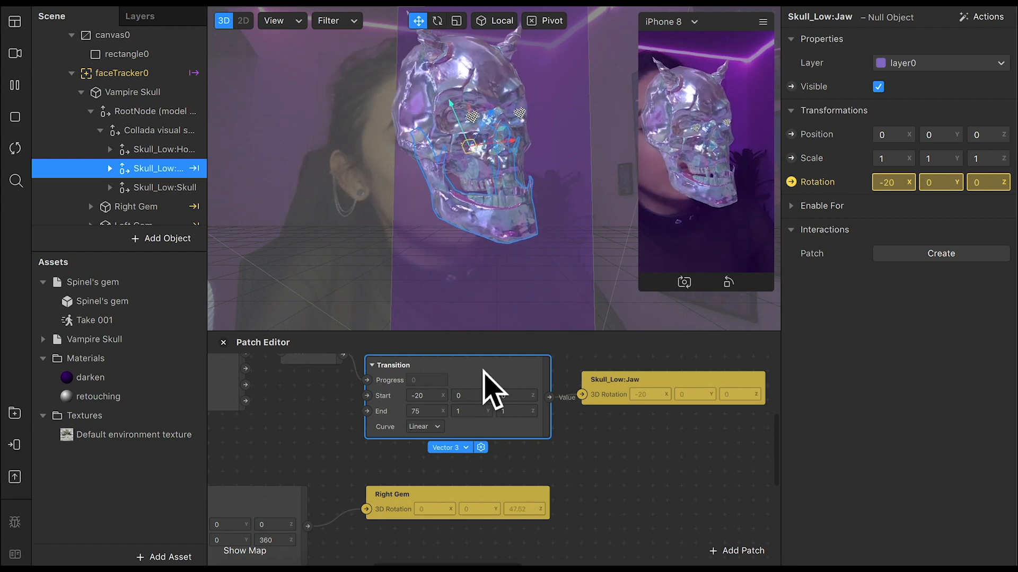
# Group the jaw Transition and Skull_Low:Jaw rotation patches as Jaw Open Action and place the group beside the Mouth Open patch.
pyautogui.scroll(-3, 593, 482)
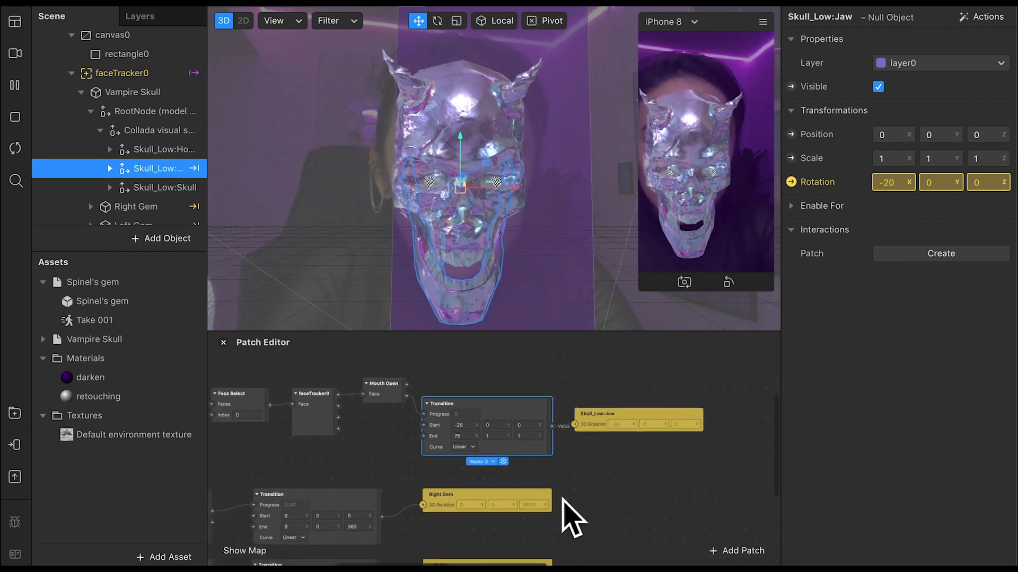
pyautogui.scroll(-1, 562, 499)
pyautogui.hscroll(-3, 575, 439)
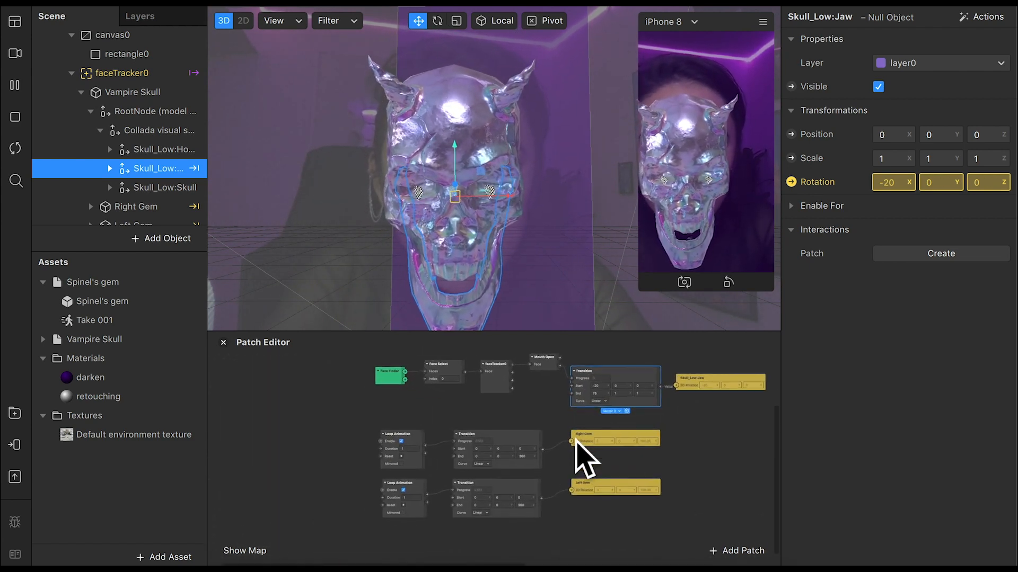
pyautogui.scroll(3, 583, 459)
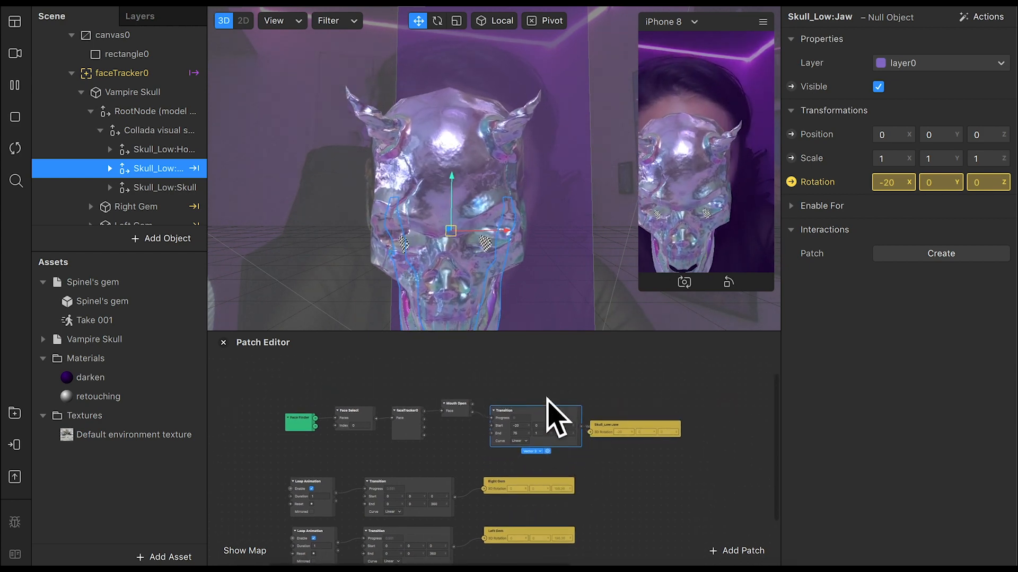
pyautogui.scroll(3, 483, 441)
pyautogui.moveTo(443, 383); pyautogui.dragTo(433, 394)
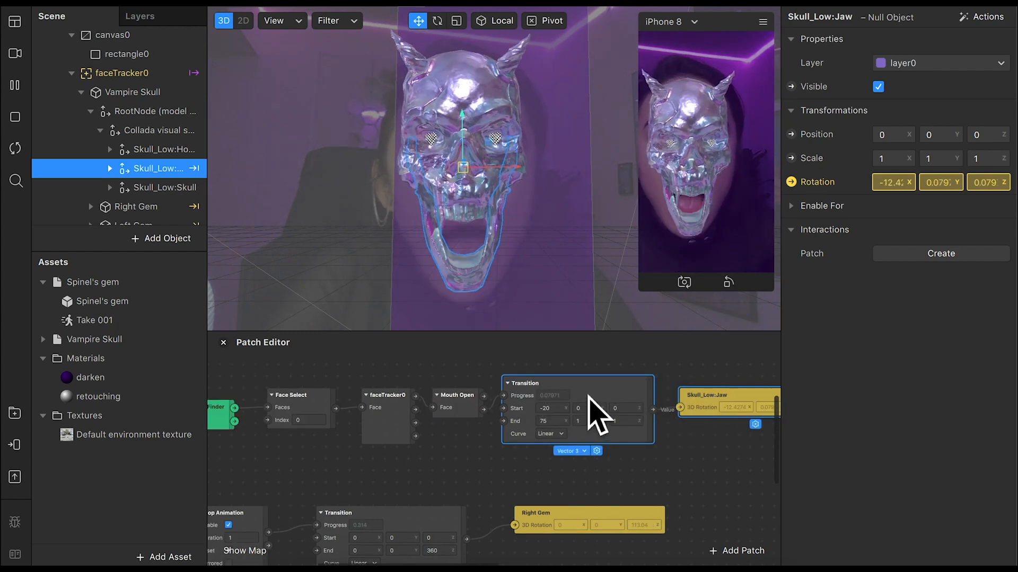
pyautogui.rightClick(593, 418)
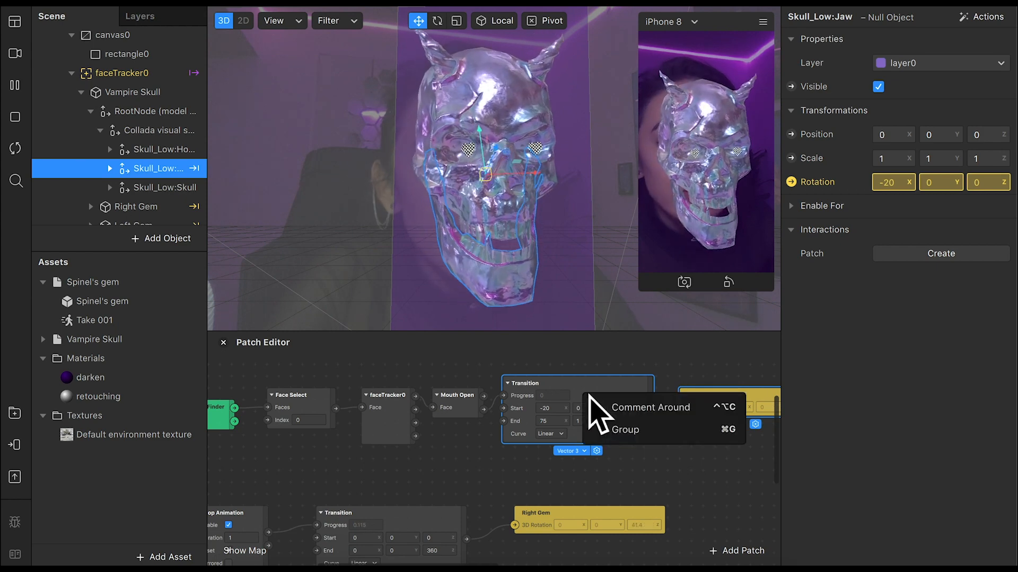
pyautogui.click(657, 430)
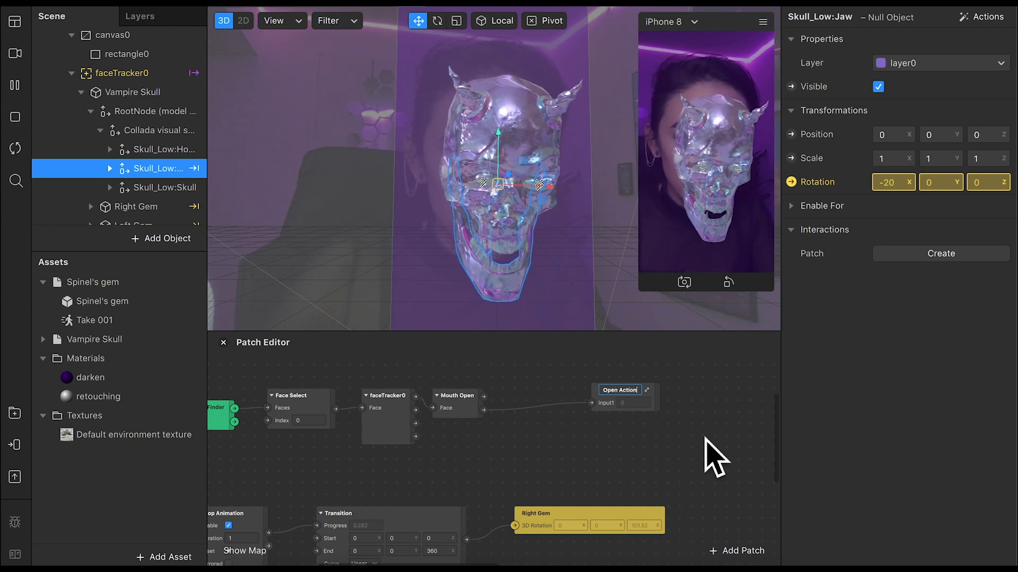
pyautogui.moveTo(615, 407); pyautogui.dragTo(537, 411)
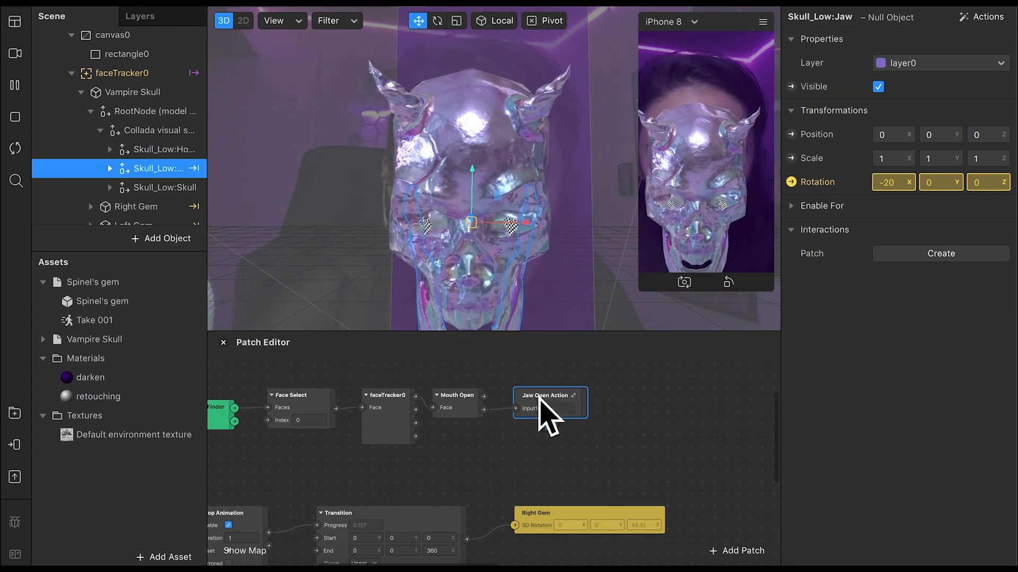
# Group the Loop Animation, Transition and rotation patches of both gems as Gem Eye Spnning Animation.
pyautogui.scroll(-3, 536, 411)
pyautogui.hscroll(-3, 537, 411)
pyautogui.scroll(-2, 535, 411)
pyautogui.scroll(1, 477, 415)
pyautogui.scroll(-1, 371, 411)
pyautogui.moveTo(348, 406); pyautogui.dragTo(659, 545)
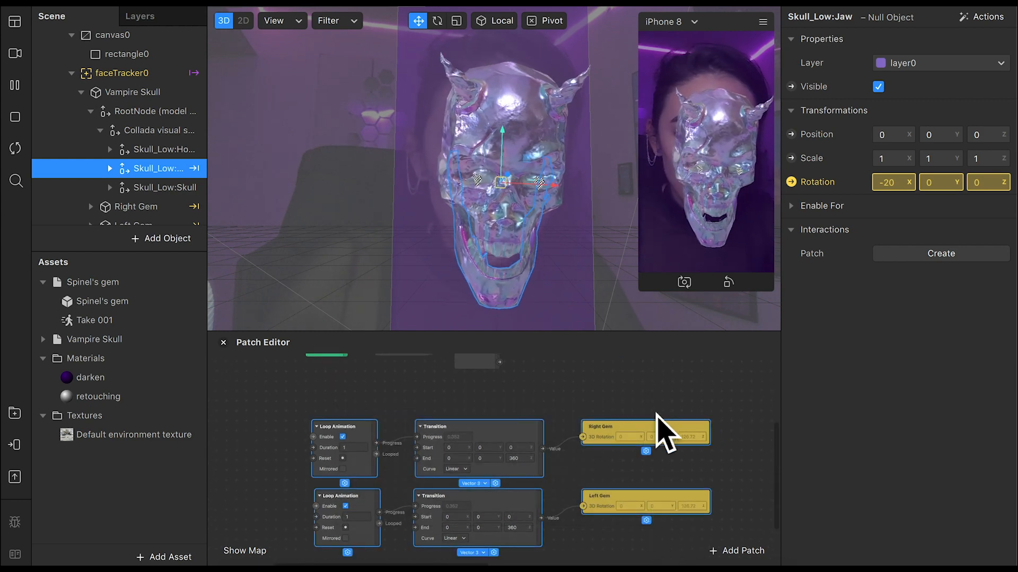
pyautogui.rightClick(655, 431)
pyautogui.click(711, 467)
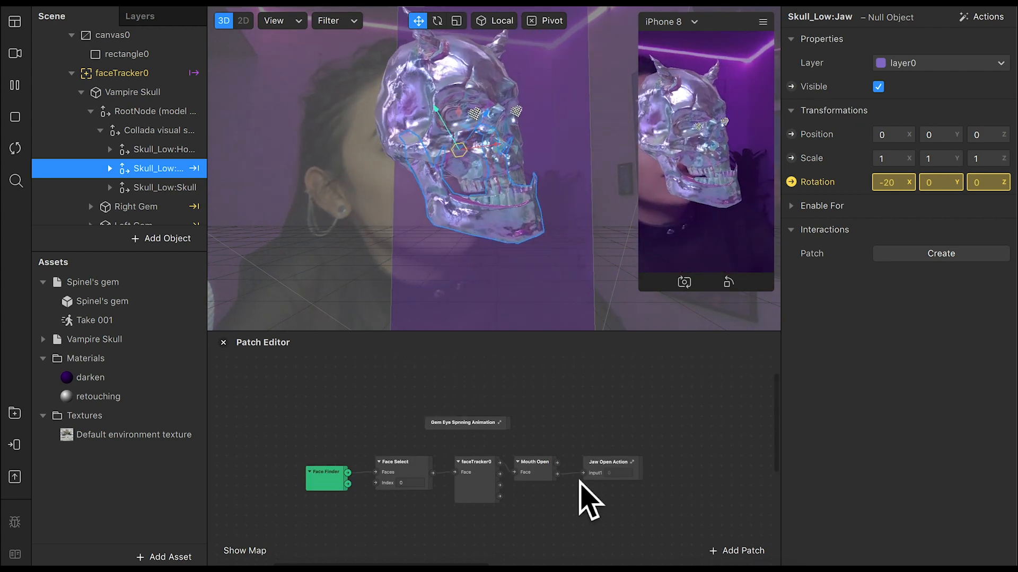
# Look inside the Jaw Open Action group, set Skull_Low:Jaw's Z position to -0.09, and return to the main patch graph.
pyautogui.doubleClick(640, 466)
pyautogui.rightClick(638, 467)
pyautogui.click(536, 493)
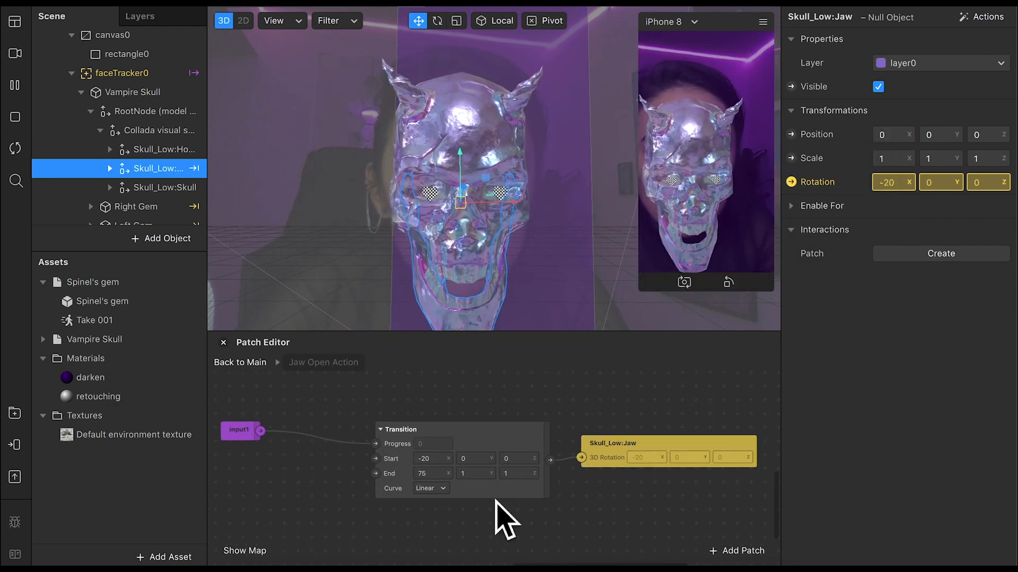
pyautogui.scroll(-1, 497, 500)
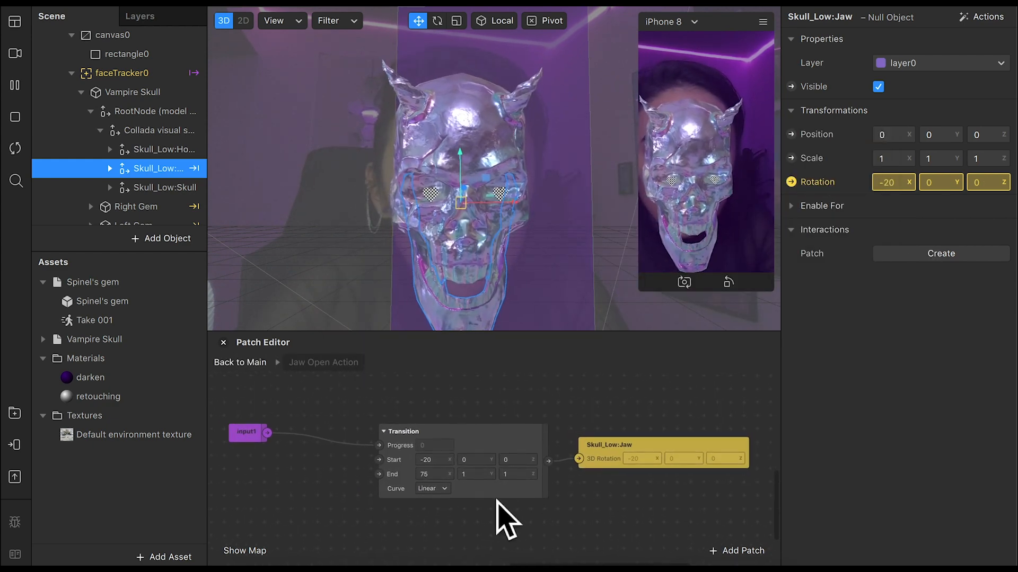
pyautogui.scroll(3, 496, 499)
pyautogui.scroll(-1, 497, 501)
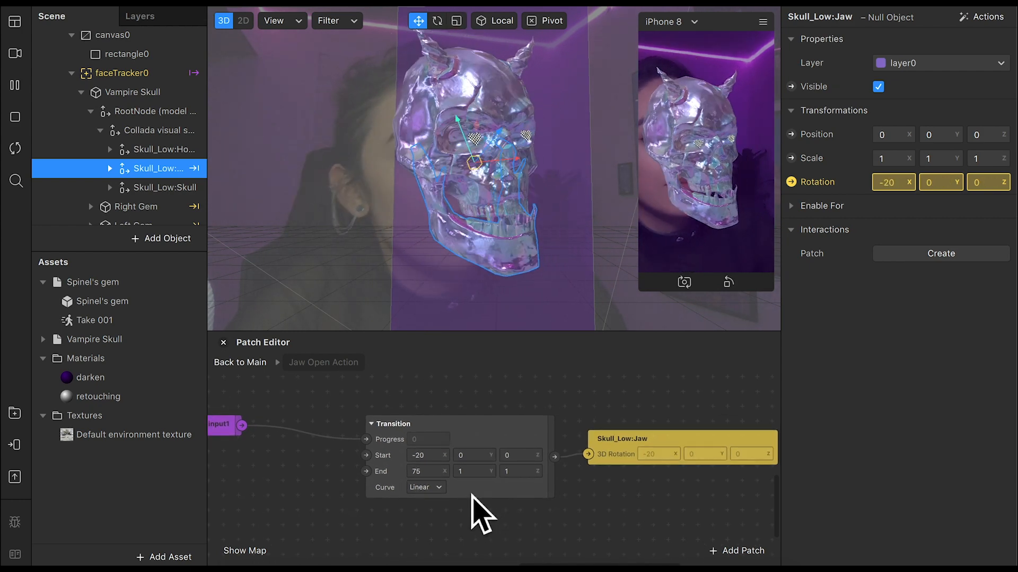
pyautogui.moveTo(991, 143); pyautogui.dragTo(994, 148)
pyautogui.click(993, 139)
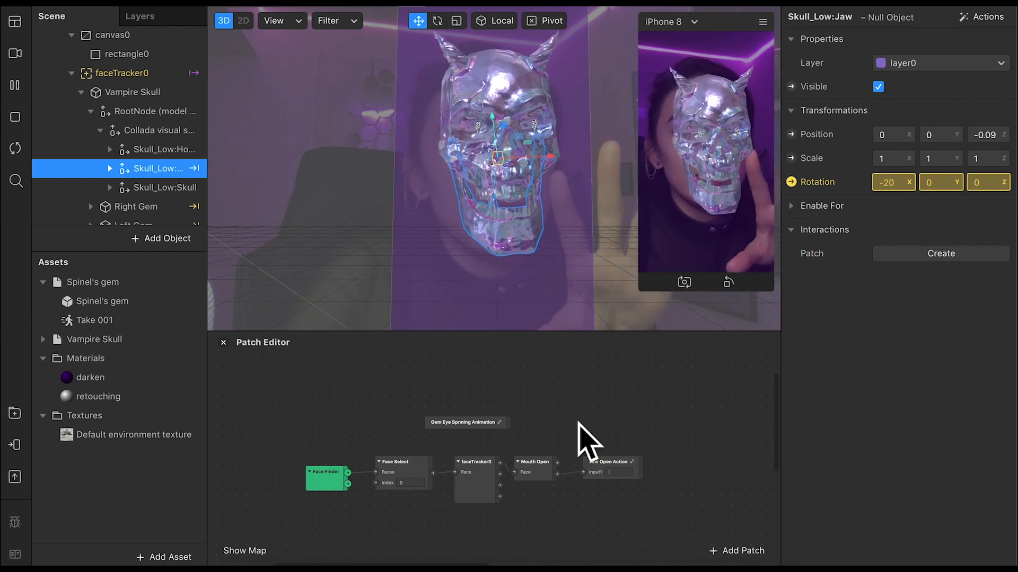
# Move the Jaw Open Action group lower and add a Pulse patch above it, fed by Mouth Open's Open State output.
pyautogui.scroll(5, 543, 461)
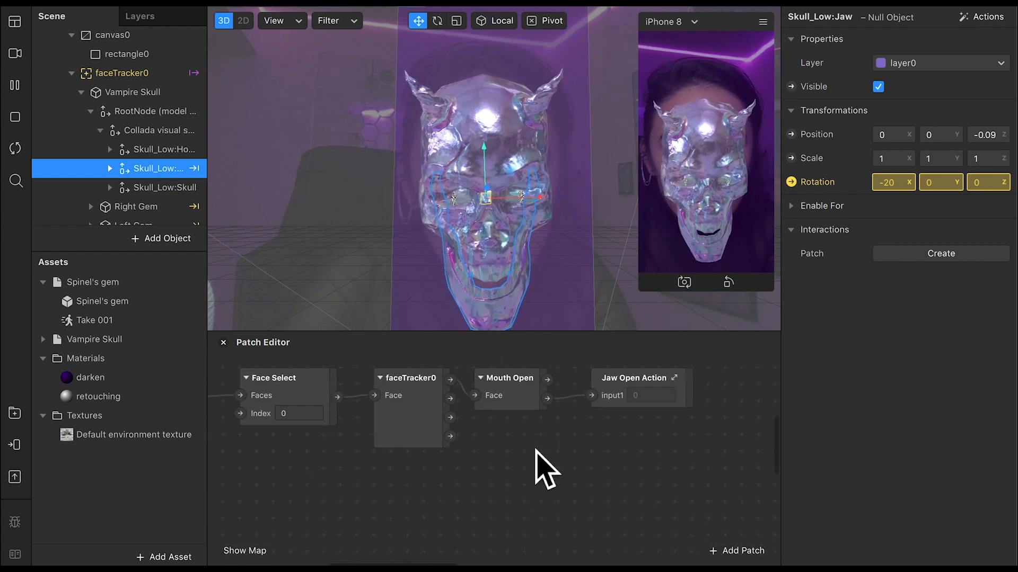
pyautogui.hscroll(3, 498, 448)
pyautogui.click(424, 438)
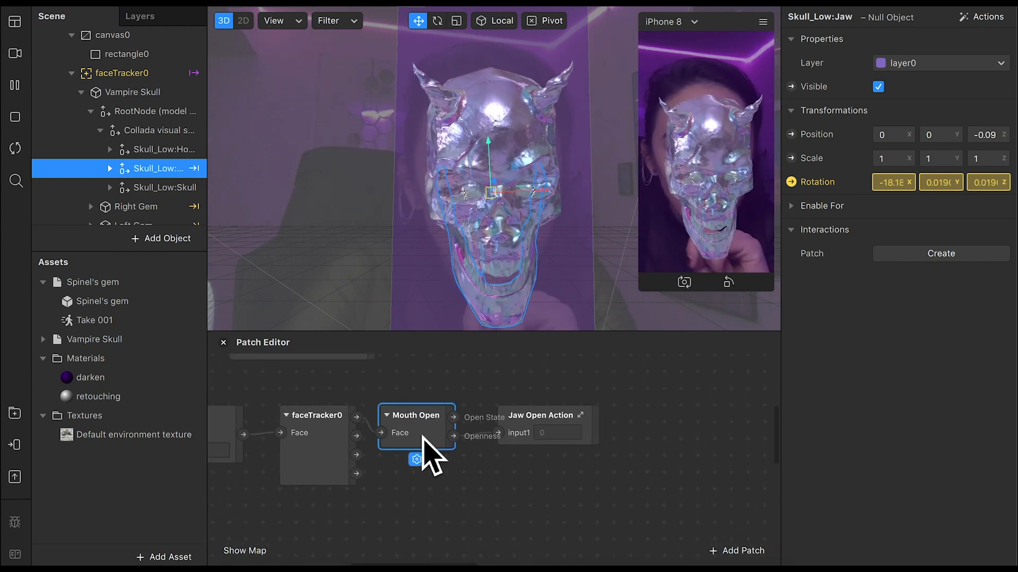
pyautogui.moveTo(529, 423); pyautogui.dragTo(538, 459)
pyautogui.click(417, 433)
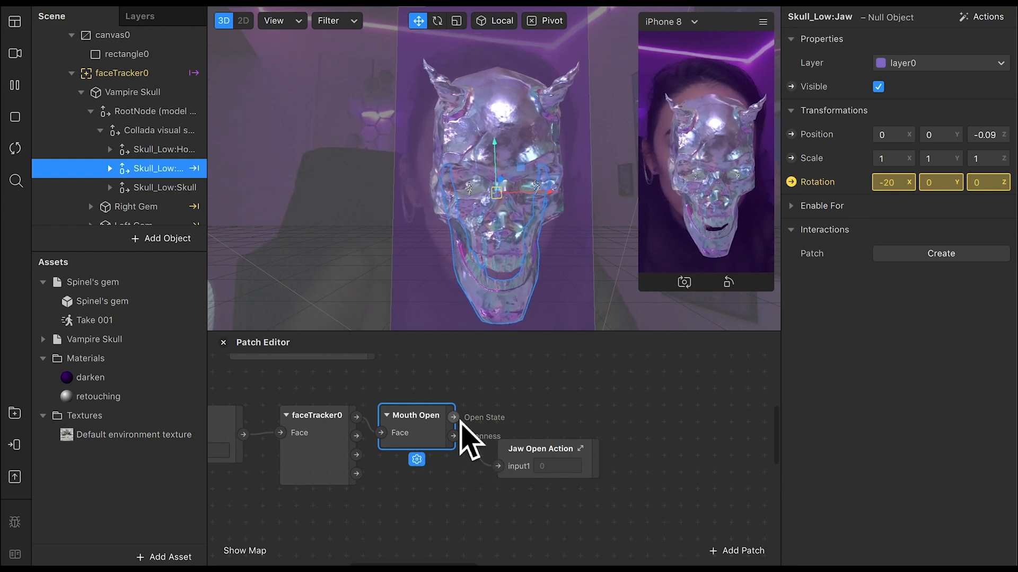
pyautogui.moveTo(453, 417); pyautogui.dragTo(525, 410)
pyautogui.write('pulse')
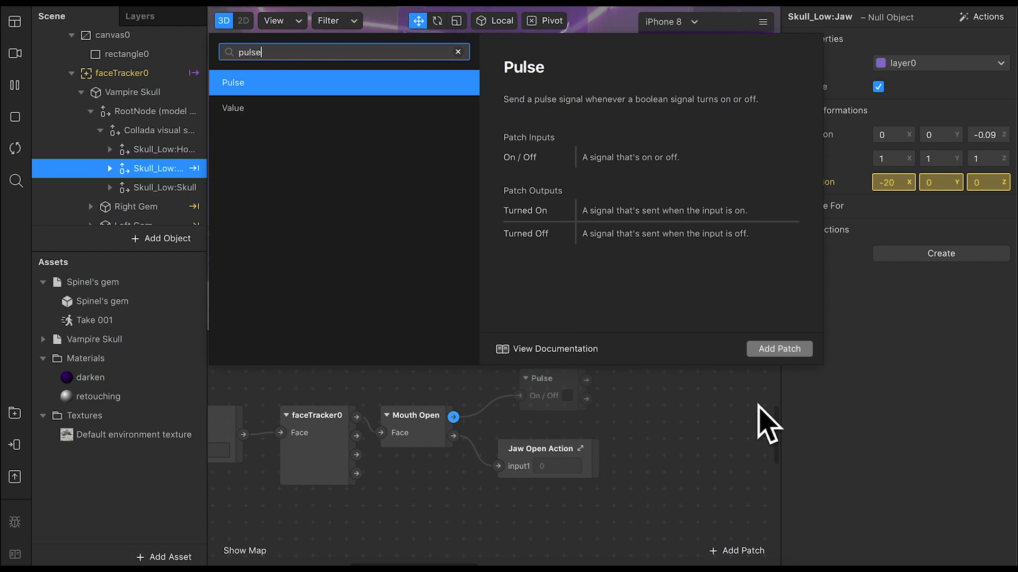
pyautogui.press('Return')
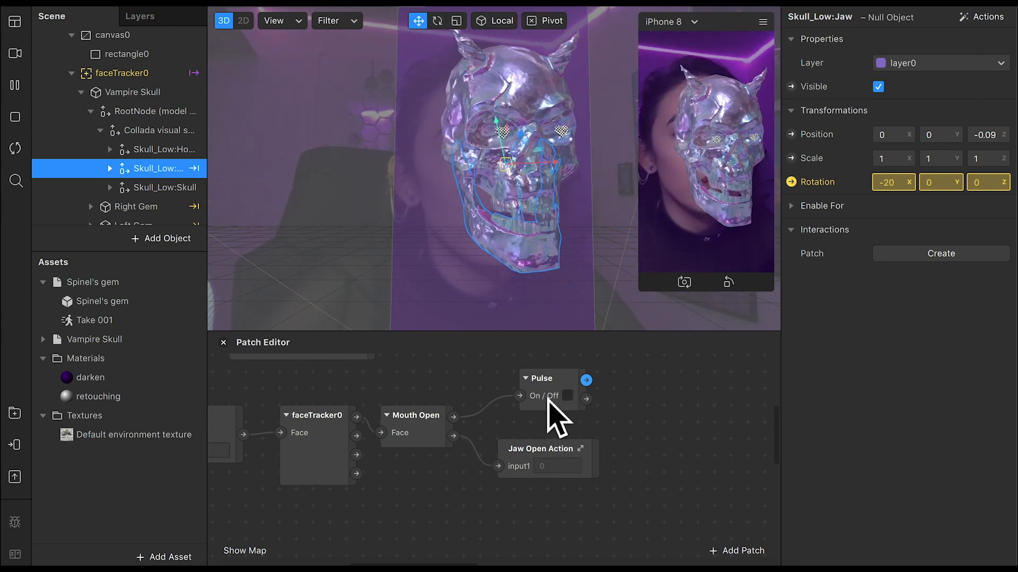
pyautogui.moveTo(550, 398); pyautogui.dragTo(511, 384)
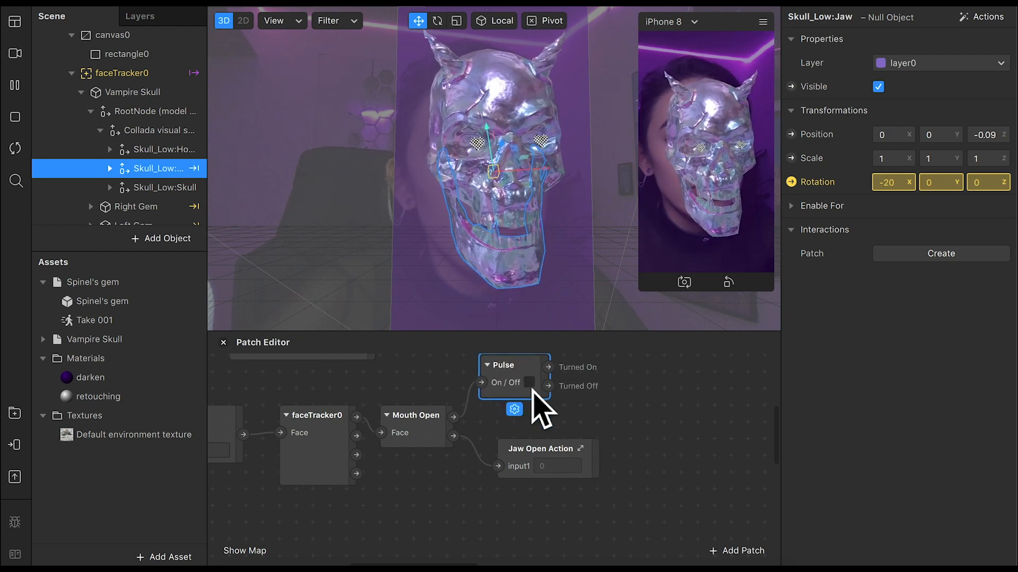
# Add an Animation patch played by the Pulse patch's Turned On output and place it beside the Pulse.
pyautogui.scroll(4, 613, 414)
pyautogui.scroll(-4, 595, 425)
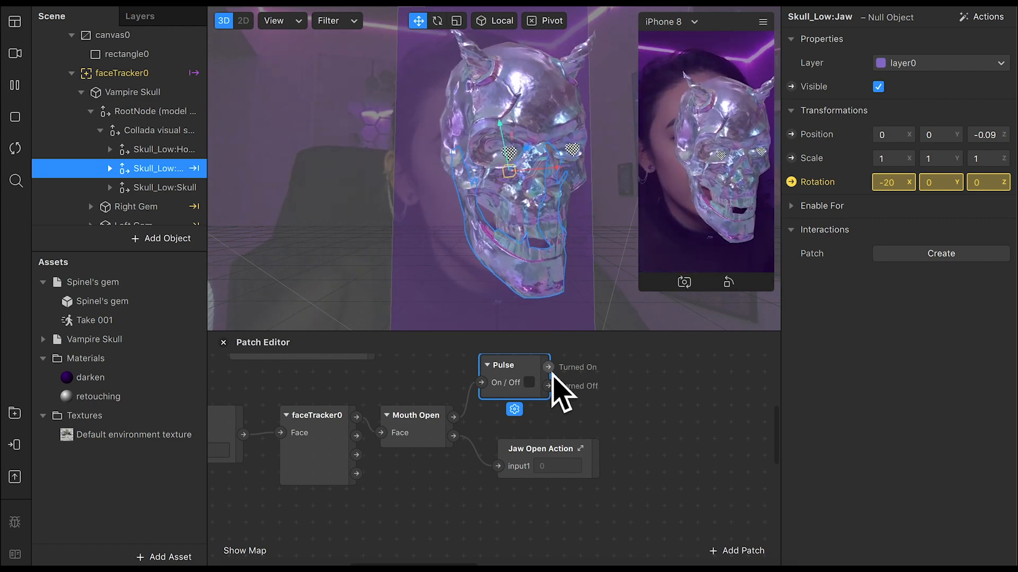
pyautogui.moveTo(548, 367); pyautogui.dragTo(619, 373)
pyautogui.write('anima')
pyautogui.press('Return')
pyautogui.moveTo(718, 406); pyautogui.dragTo(698, 345)
pyautogui.scroll(4, 673, 418)
pyautogui.hscroll(4, 672, 418)
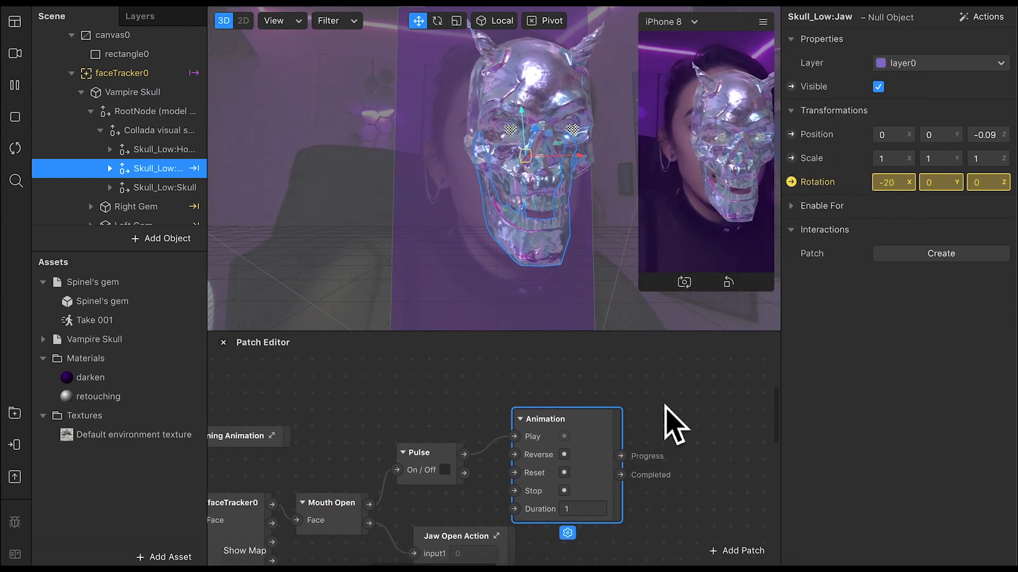
pyautogui.moveTo(597, 436)
pyautogui.mouseDown()
pyautogui.moveTo(592, 416)
pyautogui.moveTo(593, 424)
pyautogui.mouseUp()
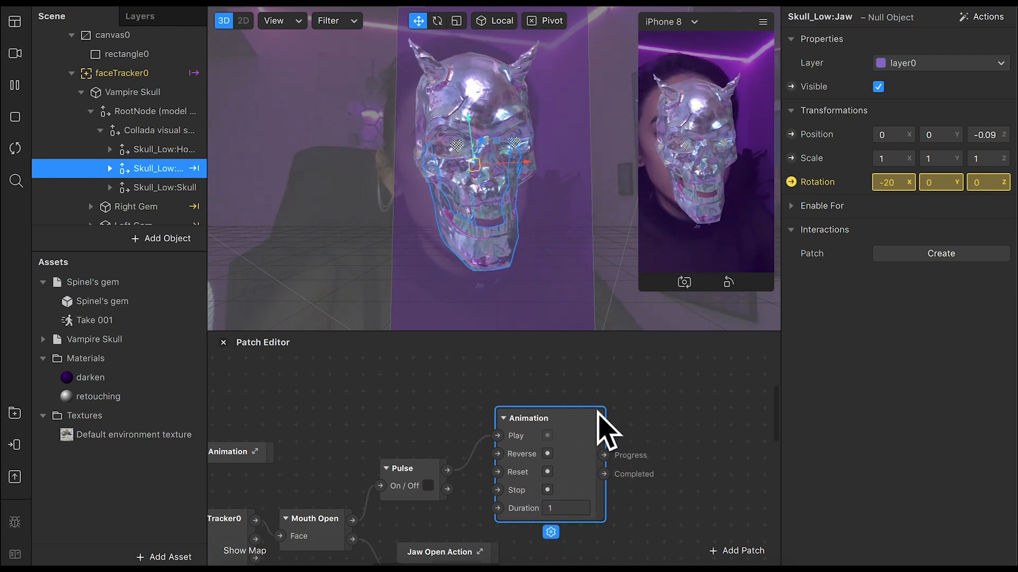
# Add a Transition patch driven by the Animation's Progress output, and connect the Pulse's Turned Off output to the Animation's Reverse input.
pyautogui.moveTo(604, 455); pyautogui.dragTo(661, 413)
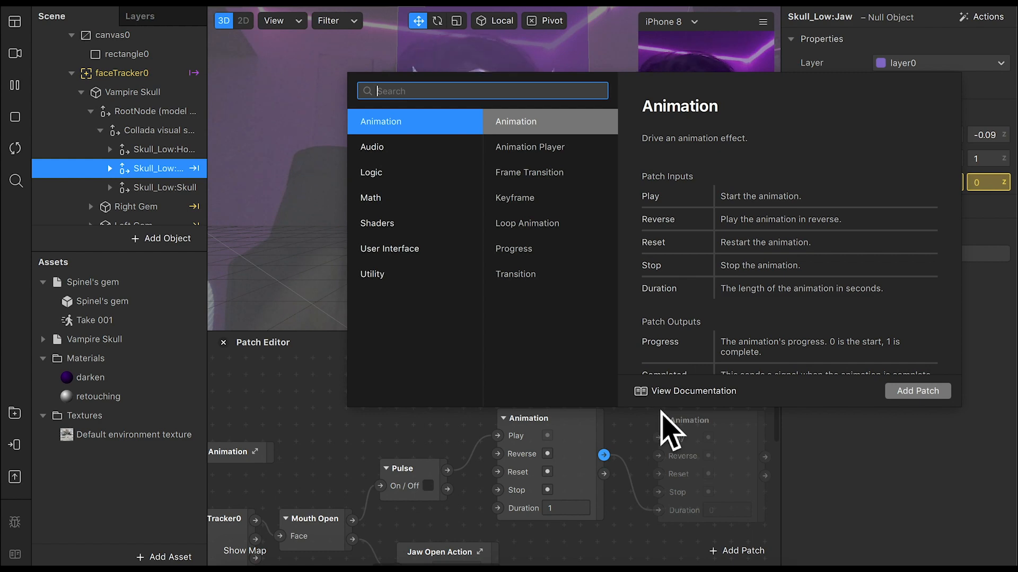
pyautogui.write('transit')
pyautogui.press('Return')
pyautogui.hscroll(5, 636, 440)
pyautogui.scroll(-2, 636, 440)
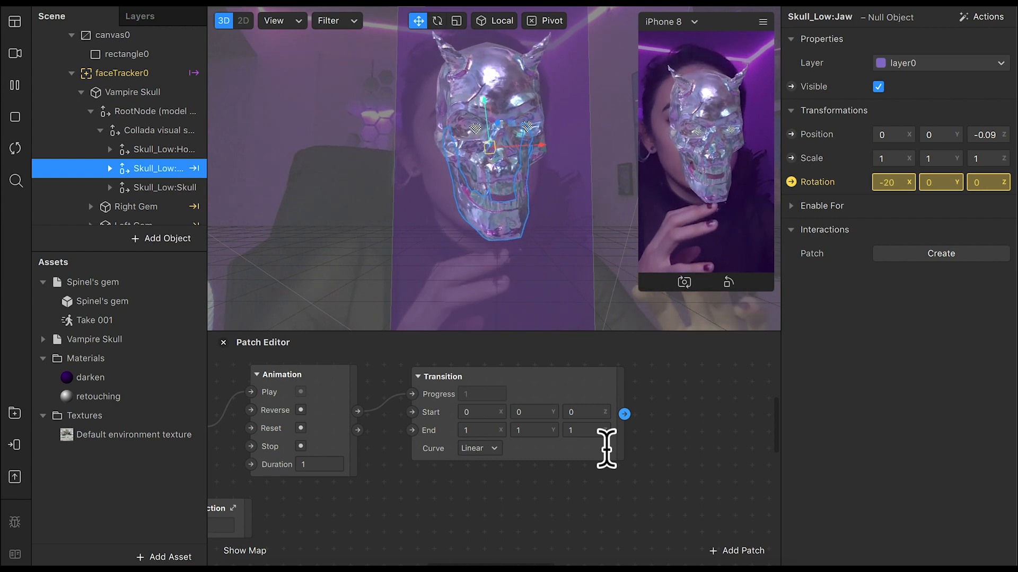
pyautogui.hscroll(-5, 495, 443)
pyautogui.moveTo(377, 428); pyautogui.dragTo(428, 391)
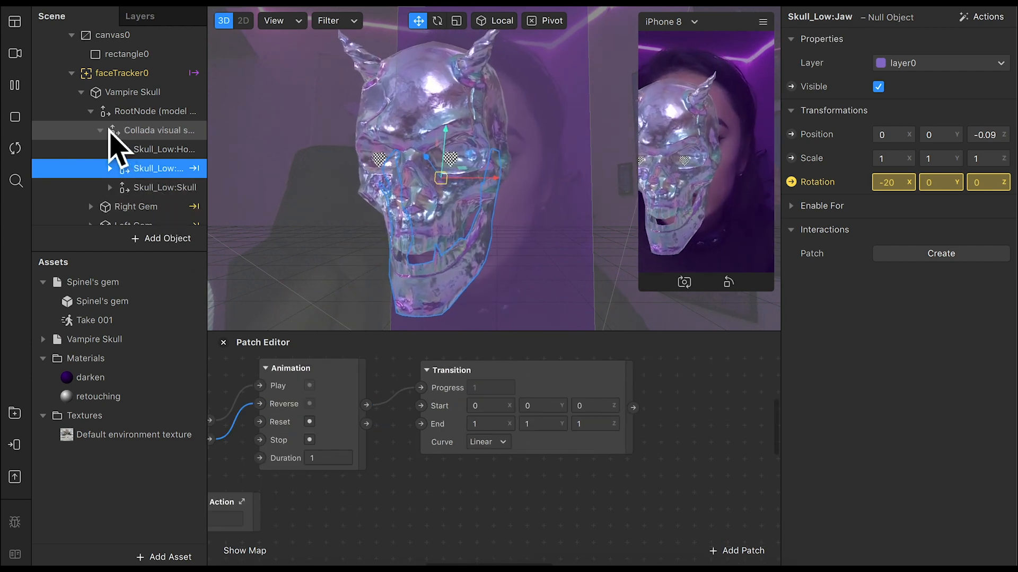
# Create a Scale patch for the Vampire Skull object and place it beside the Transition patch's output.
pyautogui.click(102, 131)
pyautogui.click(99, 103)
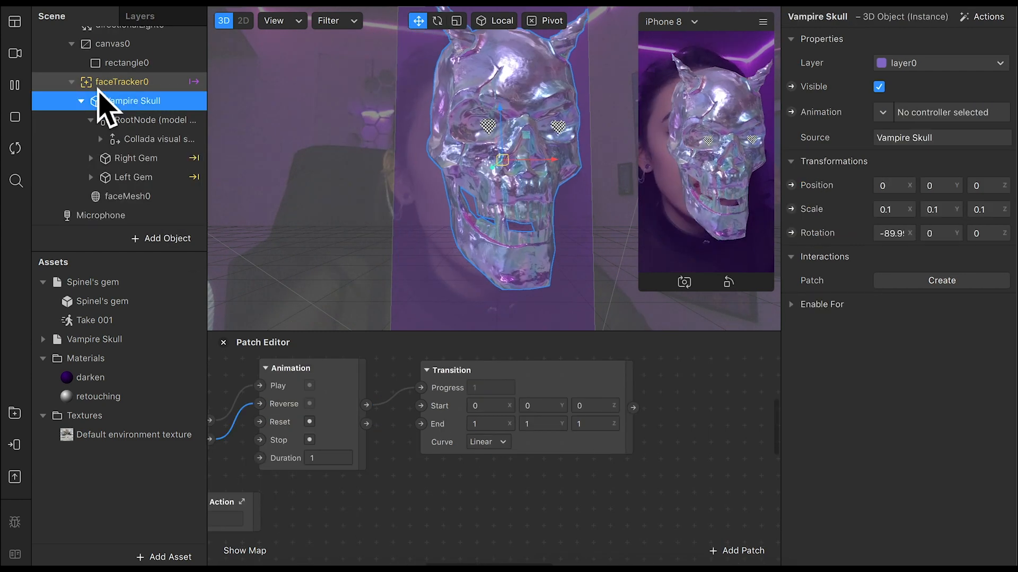
pyautogui.click(799, 211)
pyautogui.moveTo(643, 499); pyautogui.dragTo(710, 421)
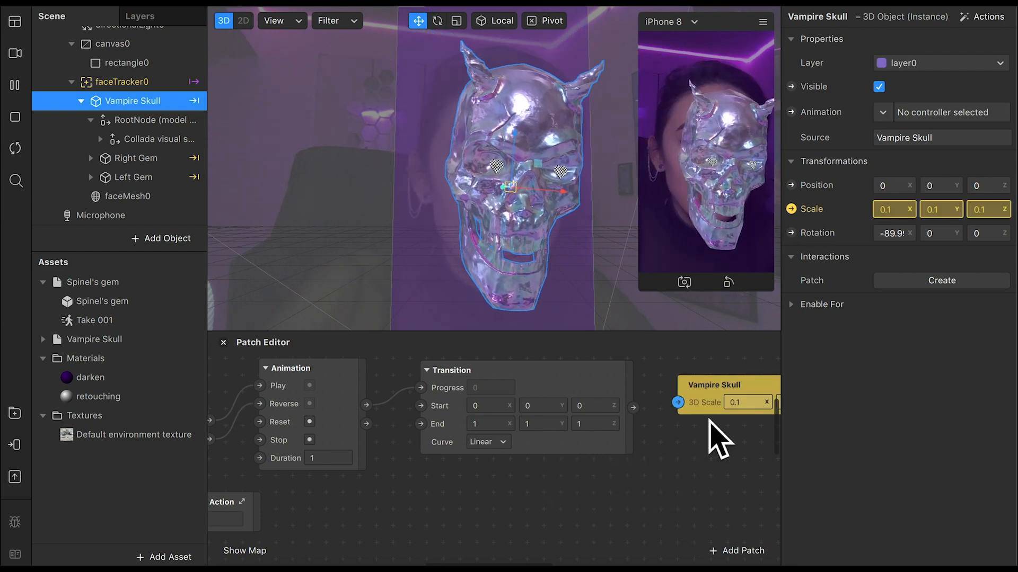
pyautogui.hscroll(6, 714, 419)
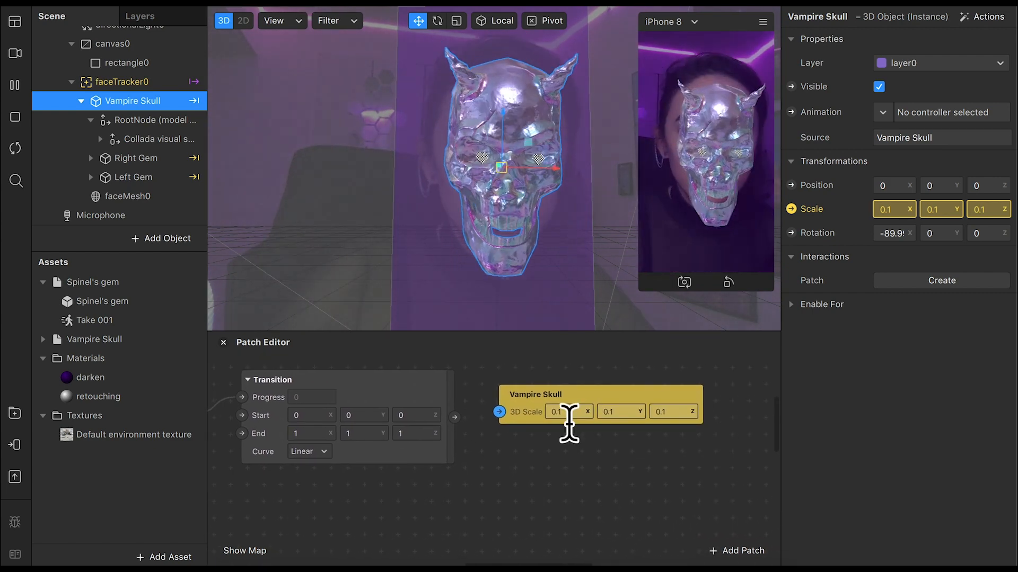
# Set the Transition's End value to 0.1 on X, Y and Z, and connect its output to the Vampire Skull's 3D Scale.
pyautogui.click(572, 413)
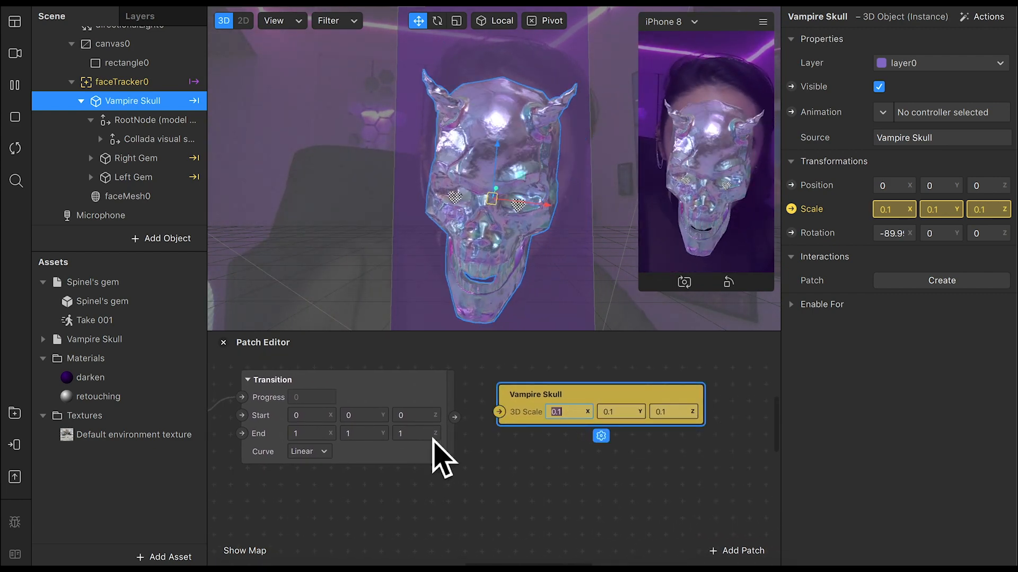
pyautogui.click(328, 433)
pyautogui.write('0.1')
pyautogui.press('Tab')
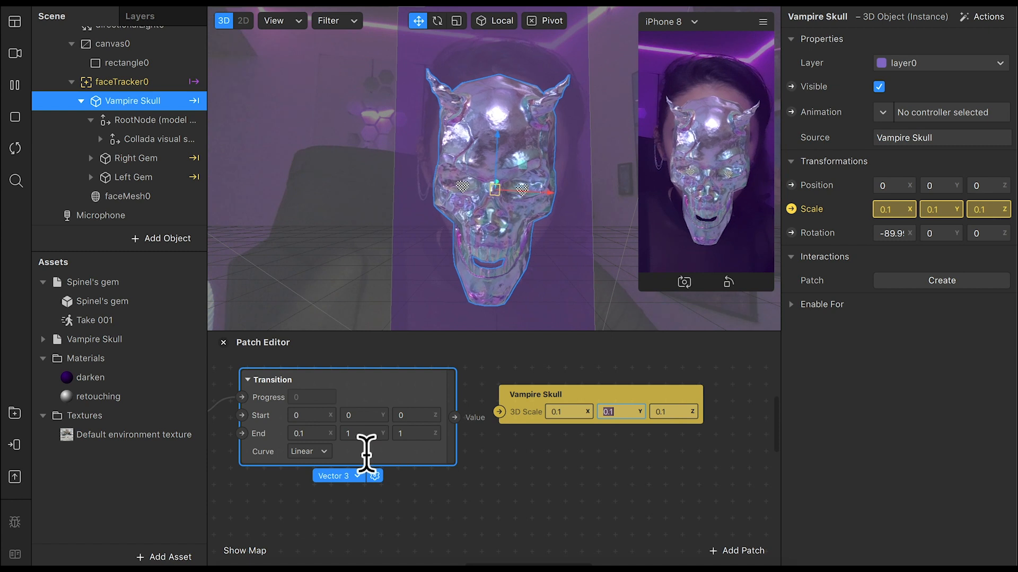
pyautogui.write('0.1')
pyautogui.press('Tab')
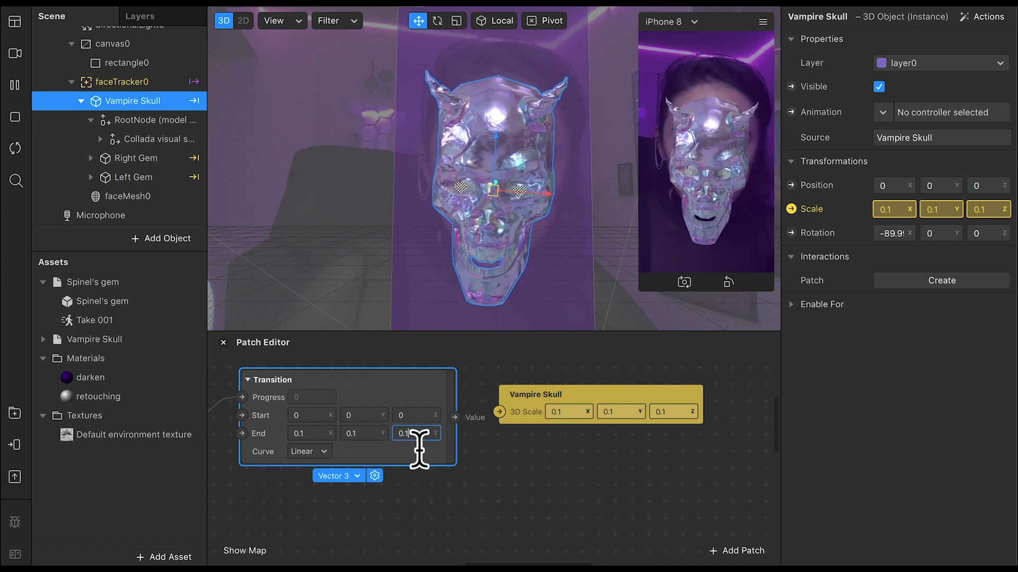
pyautogui.click(326, 437)
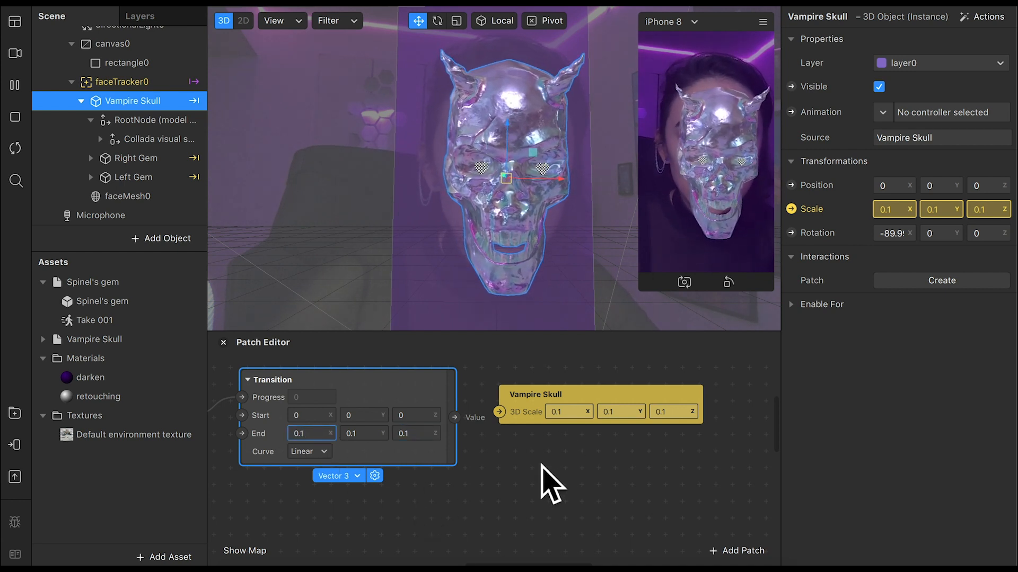
pyautogui.click(549, 416)
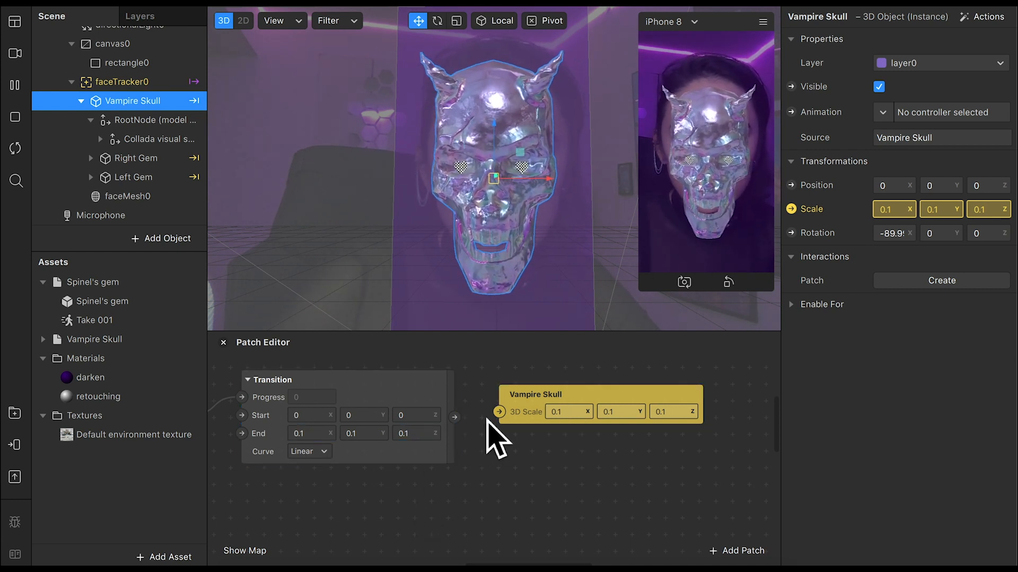
pyautogui.moveTo(455, 418); pyautogui.dragTo(500, 413)
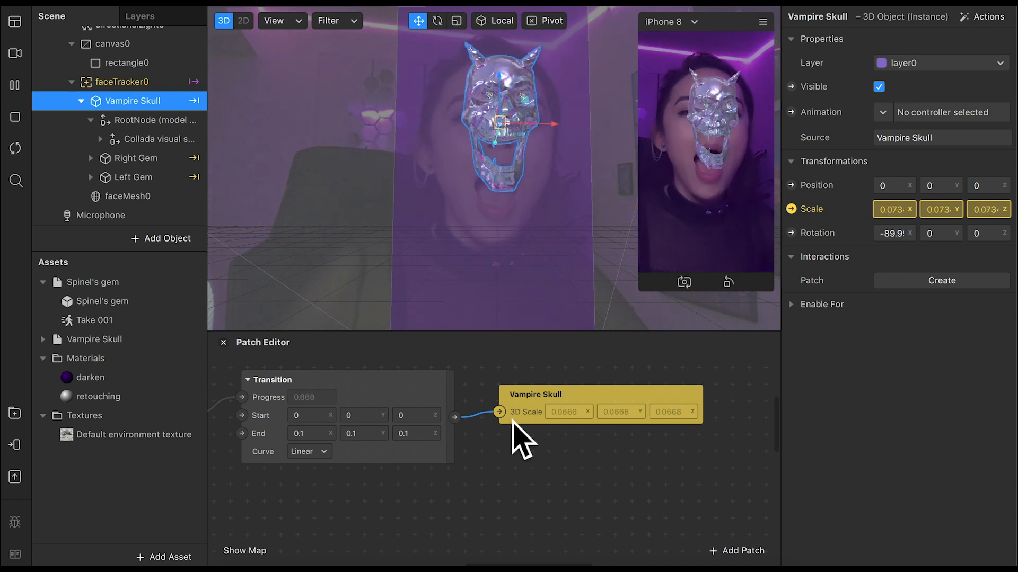
# Set the Transition's End value to 0.2 on X, Y and Z.
pyautogui.click(313, 433)
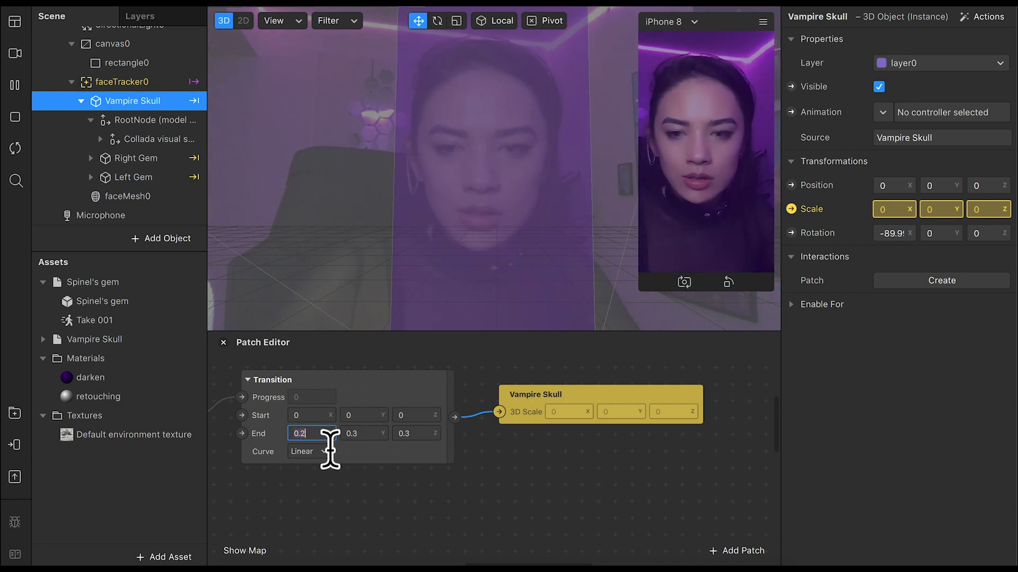
pyautogui.click(366, 434)
pyautogui.write('0.2')
pyautogui.click(424, 434)
pyautogui.write('0.2')
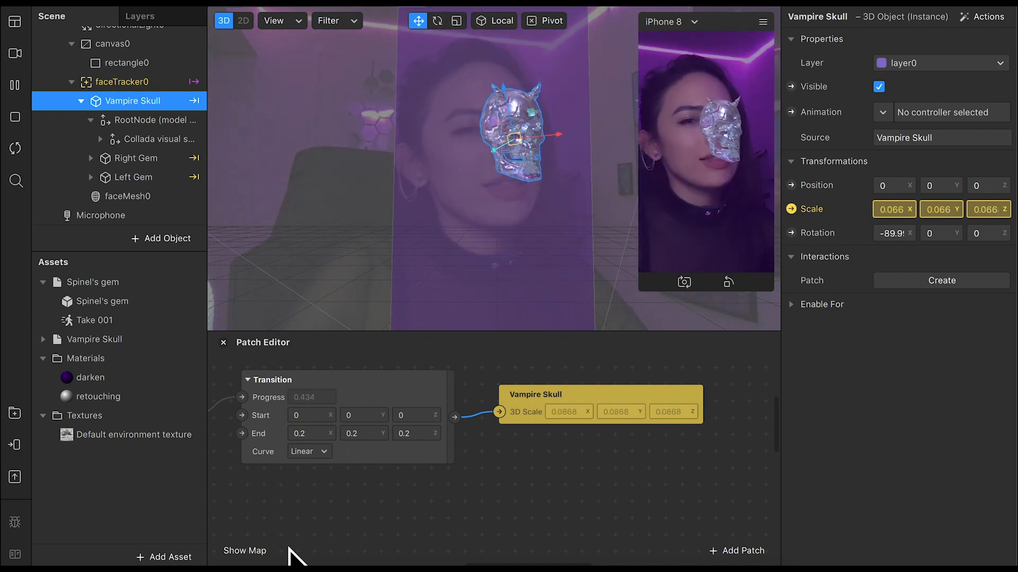
# Move the Animation patch slightly closer to the Transition patch and set its Duration to 0.5.
pyautogui.hscroll(-4, 498, 501)
pyautogui.hscroll(-7, 498, 500)
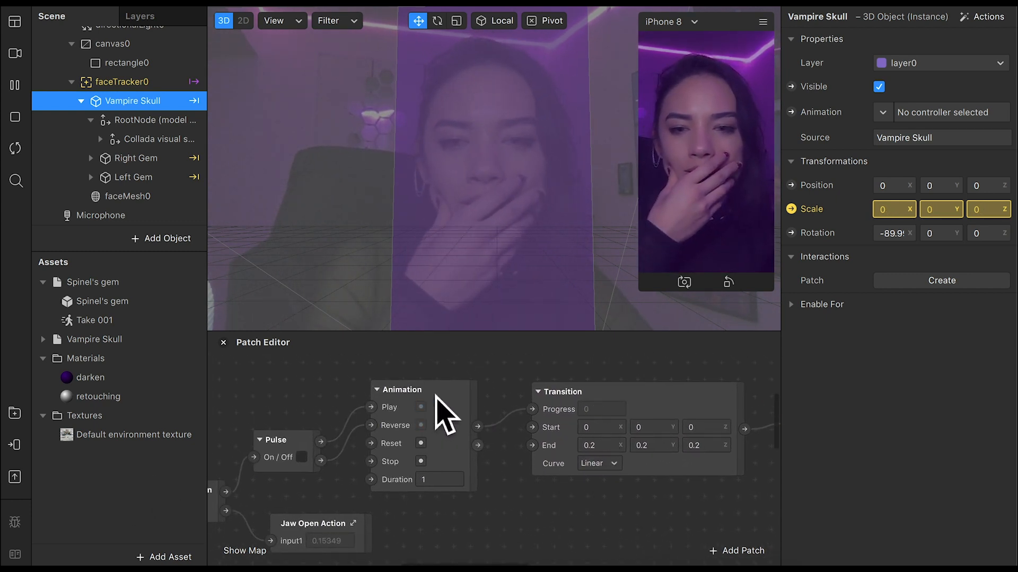
pyautogui.moveTo(456, 402); pyautogui.dragTo(475, 398)
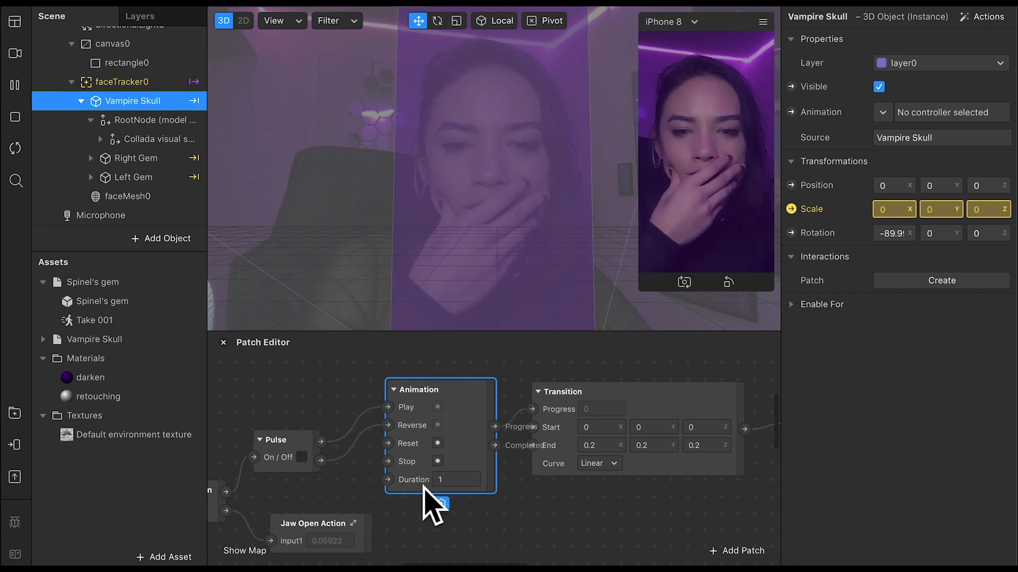
pyautogui.click(449, 483)
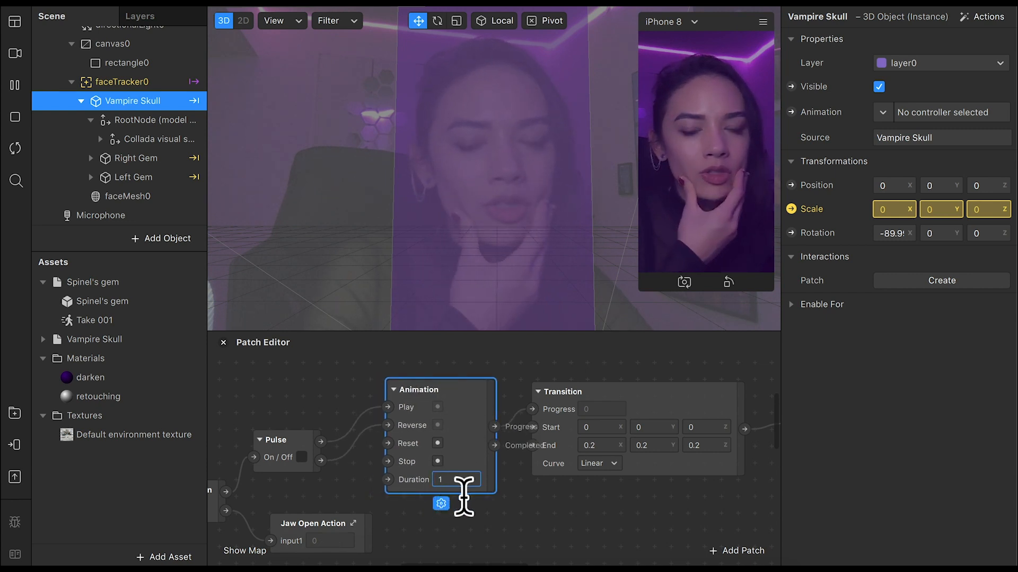
pyautogui.rightClick(460, 454)
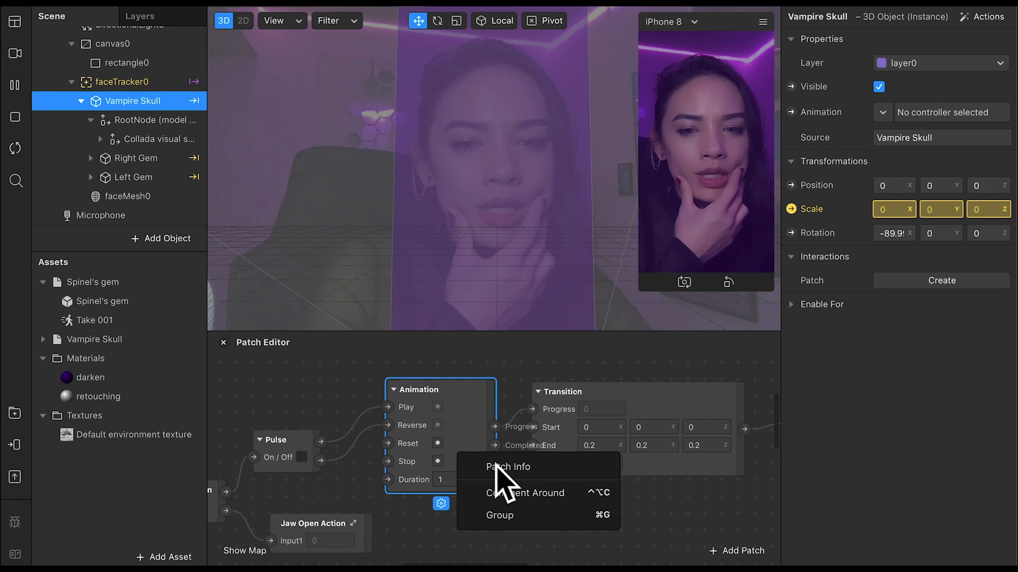
pyautogui.click(485, 436)
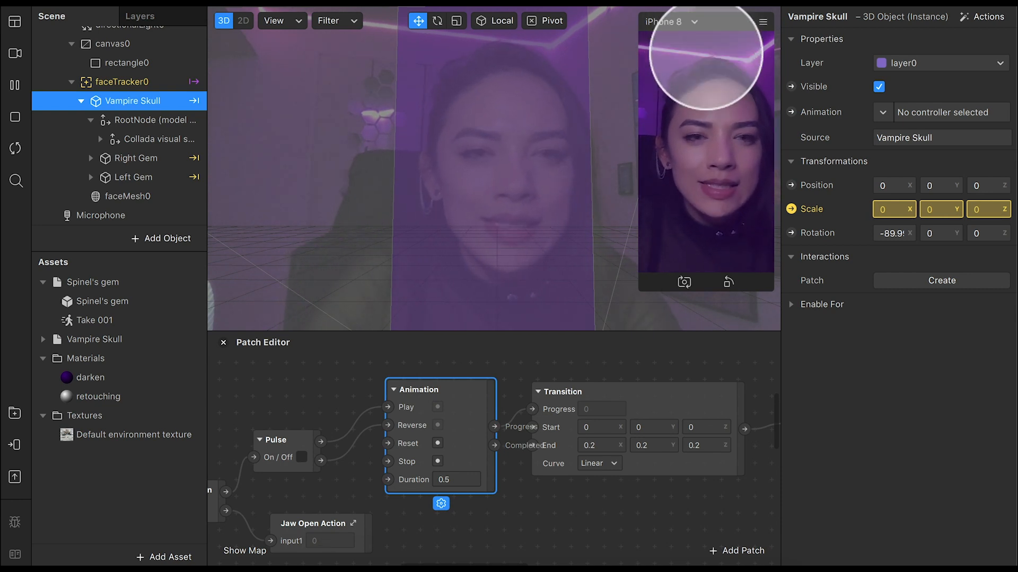
# Set the Transition's Curve to Sinusoidal In-Out and the Animation's Duration to 0.45.
pyautogui.hscroll(5, 630, 359)
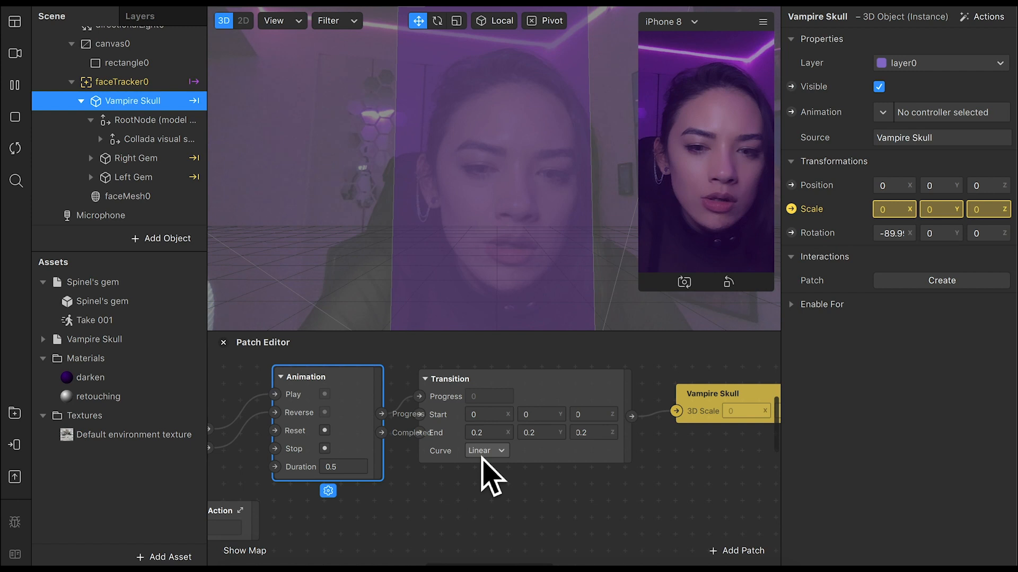
pyautogui.click(486, 451)
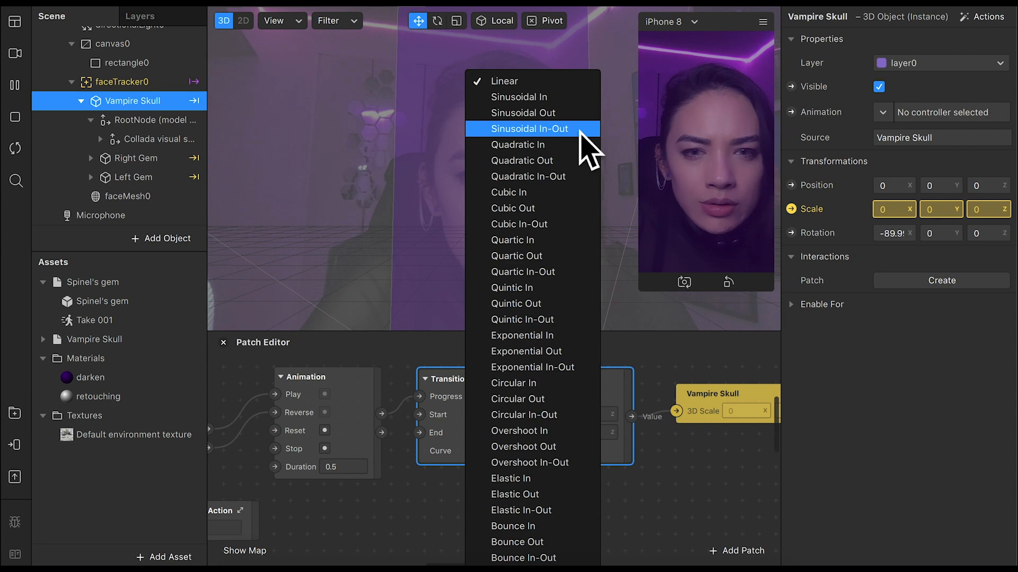
pyautogui.click(530, 128)
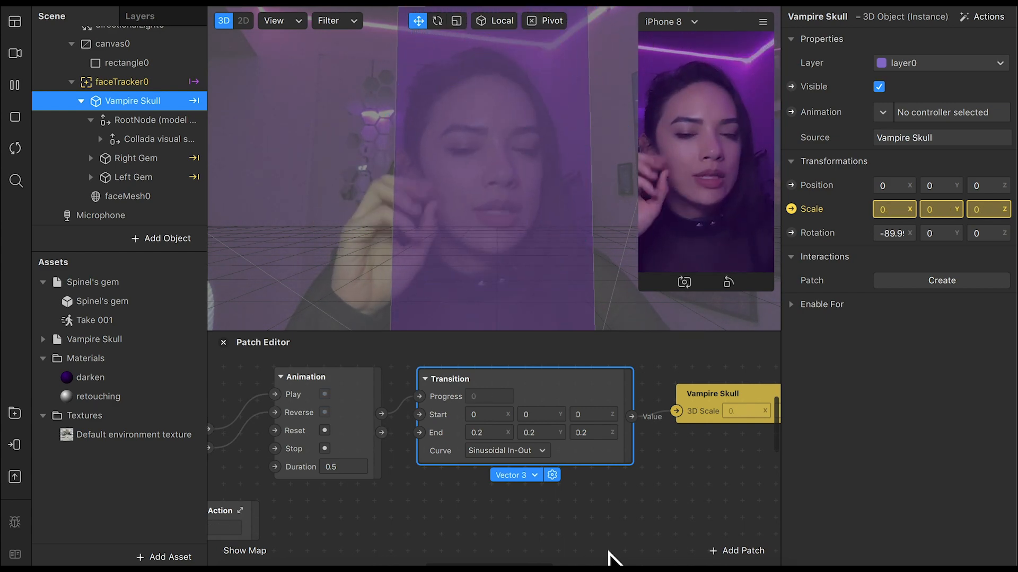
pyautogui.click(342, 467)
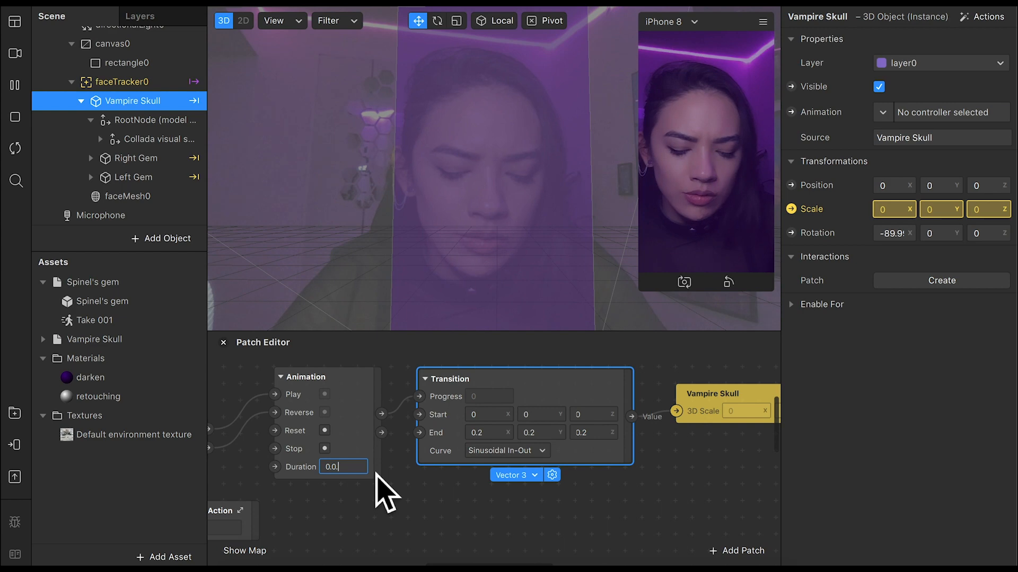
pyautogui.press('Return')
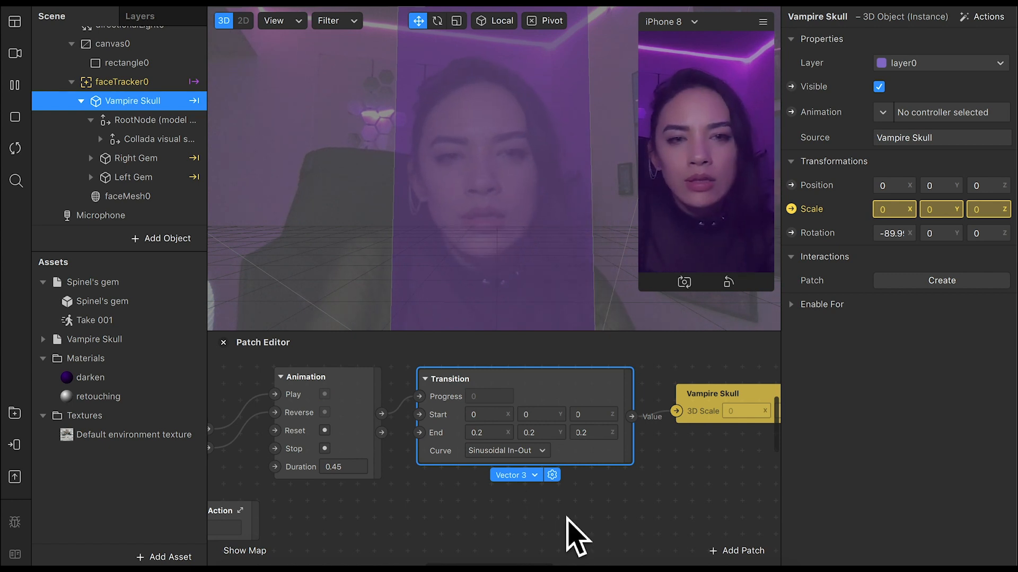
# Group the Pulse, Animation, Transition and Vampire Skull 3D Scale patches together.
pyautogui.scroll(-3, 567, 518)
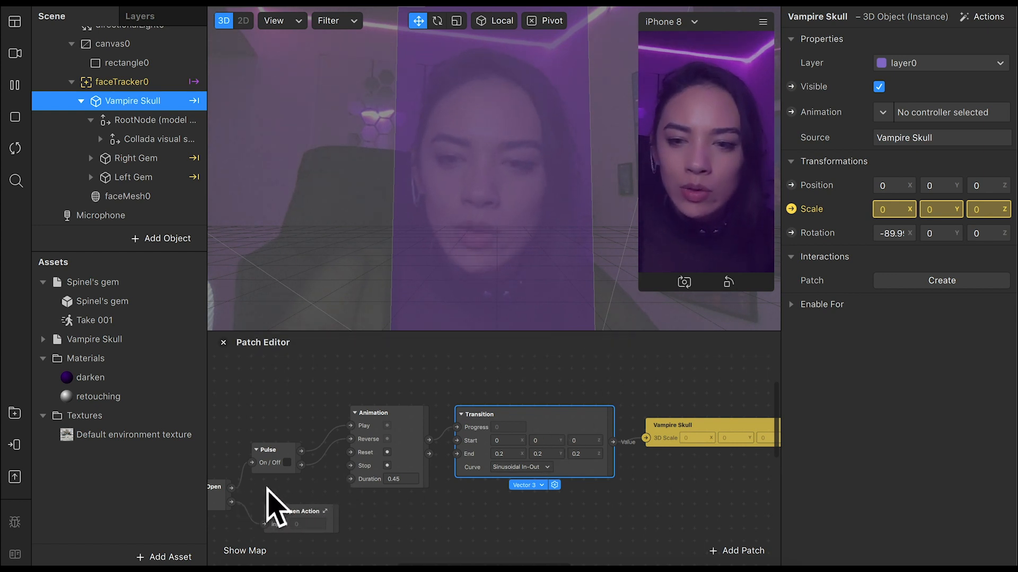
pyautogui.hscroll(-3, 267, 489)
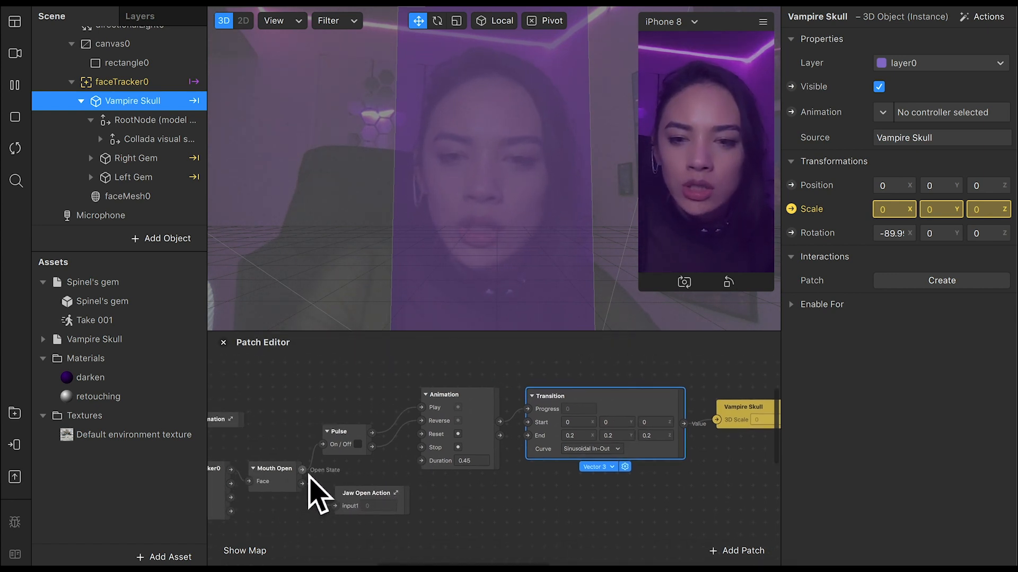
pyautogui.scroll(1, 318, 495)
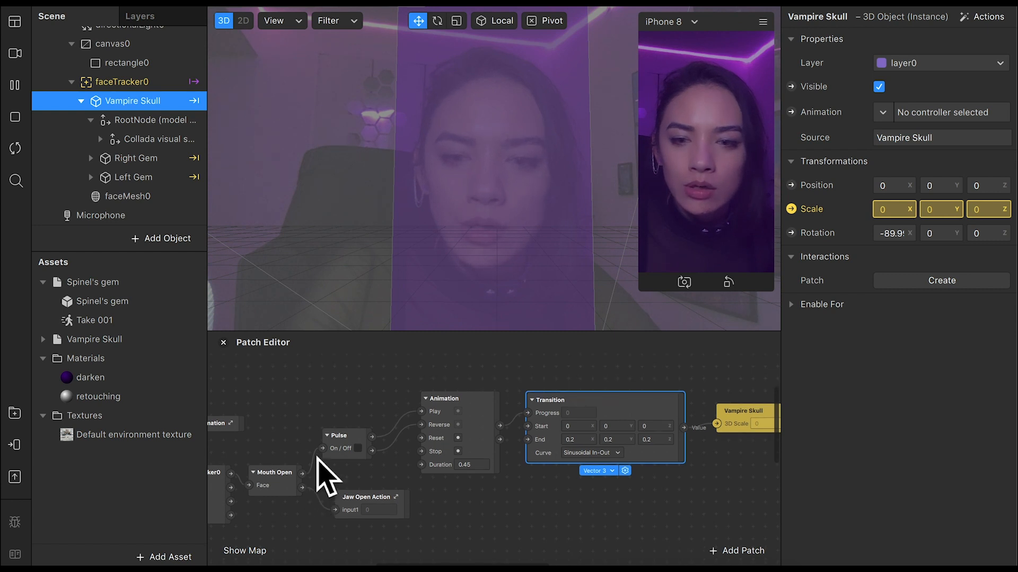
pyautogui.click(348, 371)
pyautogui.moveTo(338, 390); pyautogui.dragTo(731, 446)
pyautogui.rightClick(736, 427)
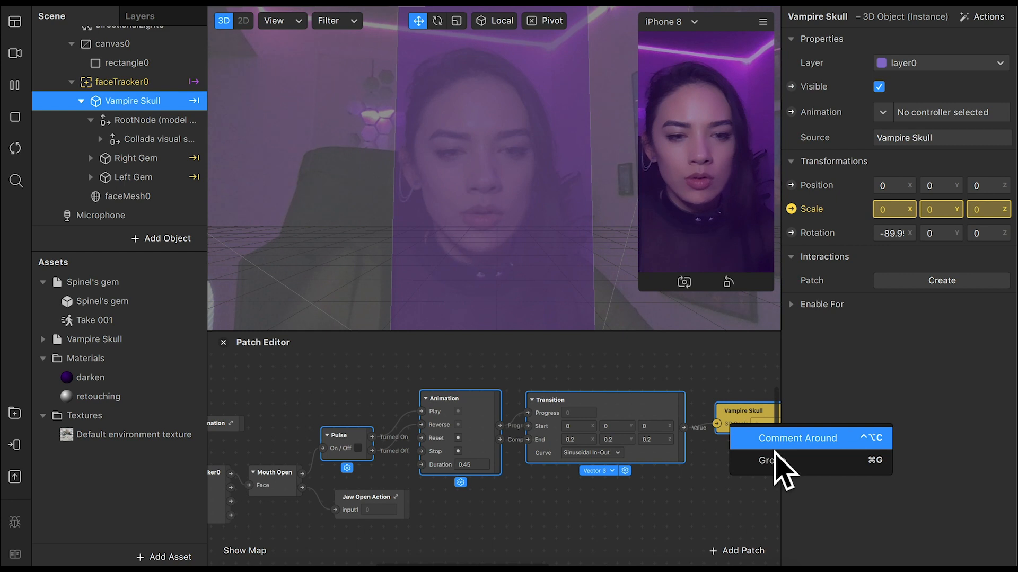
pyautogui.click(772, 464)
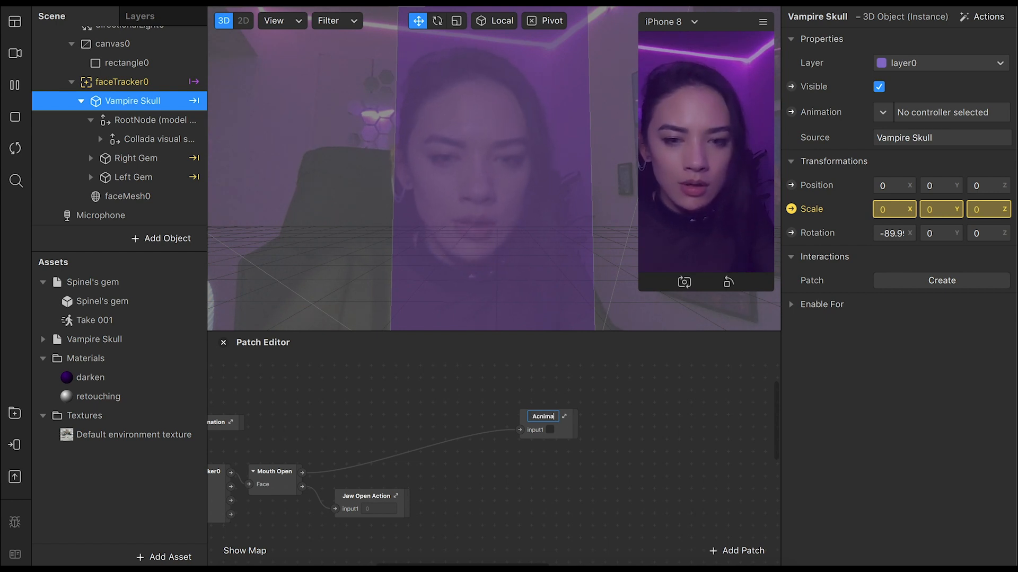
# Name the new group "Skull Scale Up Animation" and place it beside Mouth Open, just above the Jaw Open Action group.
pyautogui.press('BackSpace')
pyautogui.press('BackSpace')
pyautogui.press('BackSpace')
pyautogui.write('tion')
pyautogui.press('Return')
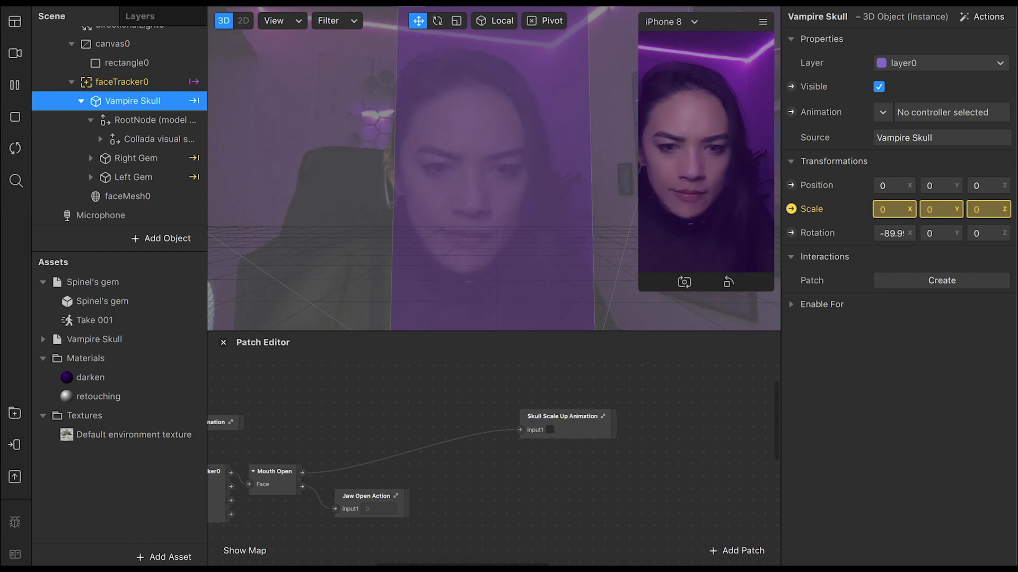
pyautogui.moveTo(578, 429); pyautogui.dragTo(414, 459)
pyautogui.click(385, 500)
# Add a Pulse patch above the Skull Scale Up Animation group, fed by Mouth Open's Open State output.
pyautogui.moveTo(302, 472); pyautogui.dragTo(343, 403)
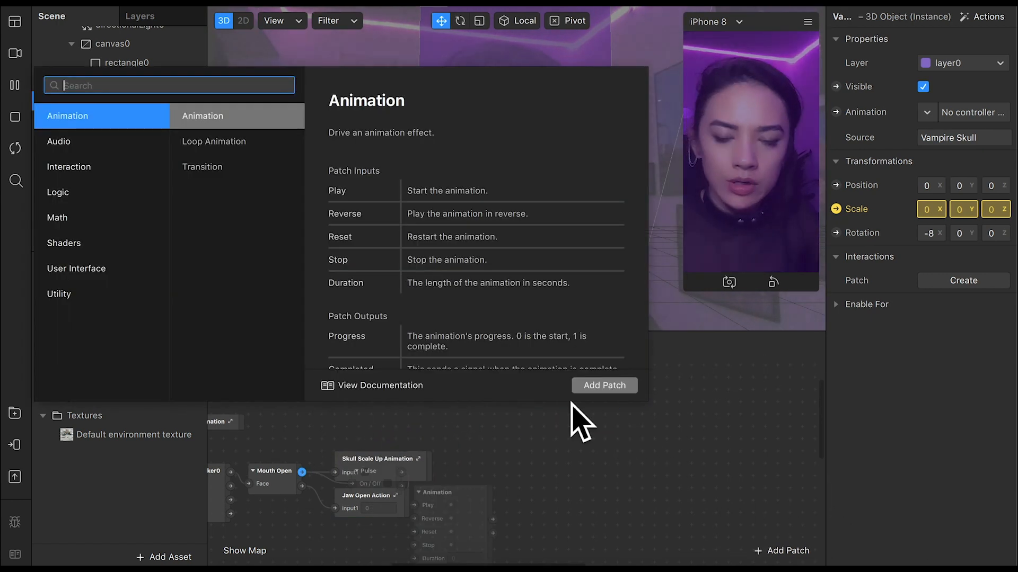
pyautogui.write('pul')
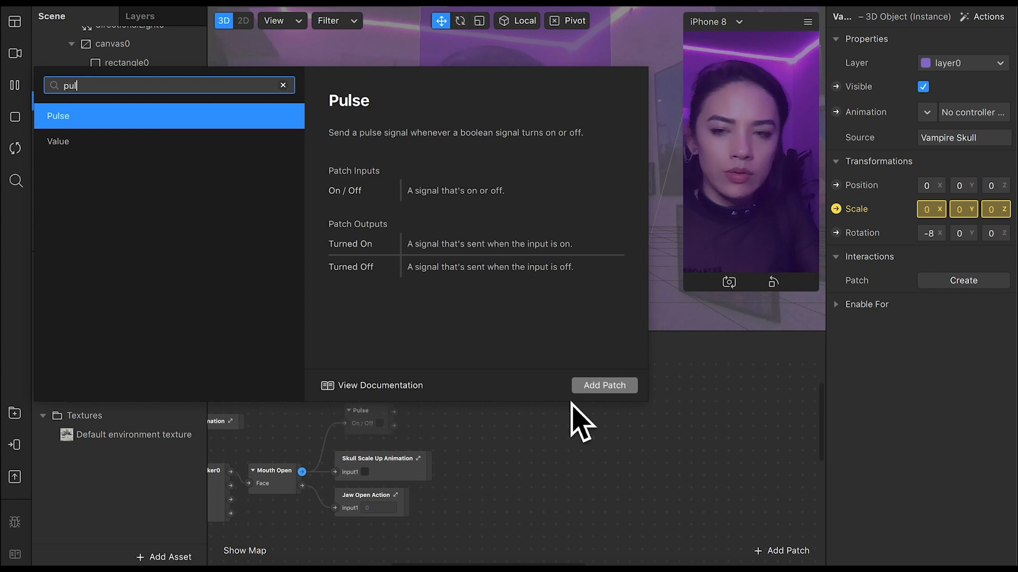
pyautogui.press('Return')
# Add an Animation patch played by the new Pulse's Turned On output and reversed by its Turned Off output.
pyautogui.moveTo(377, 421); pyautogui.dragTo(497, 390)
pyautogui.press('Return')
pyautogui.moveTo(384, 425); pyautogui.dragTo(421, 407)
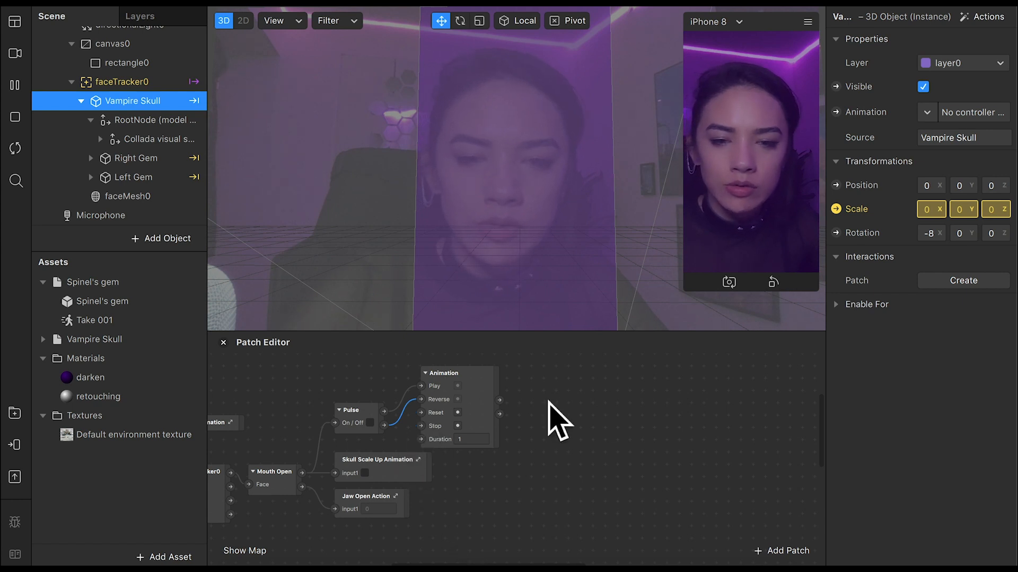
# Add a Transition patch driven by the new Animation's Progress output.
pyautogui.moveTo(499, 400); pyautogui.dragTo(628, 432)
pyautogui.write('trans')
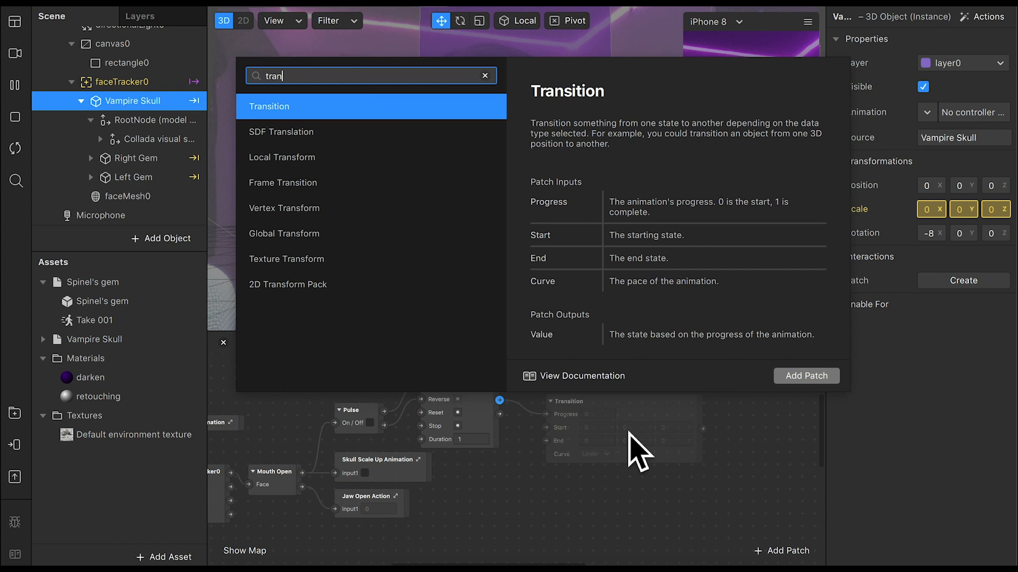
pyautogui.press('Return')
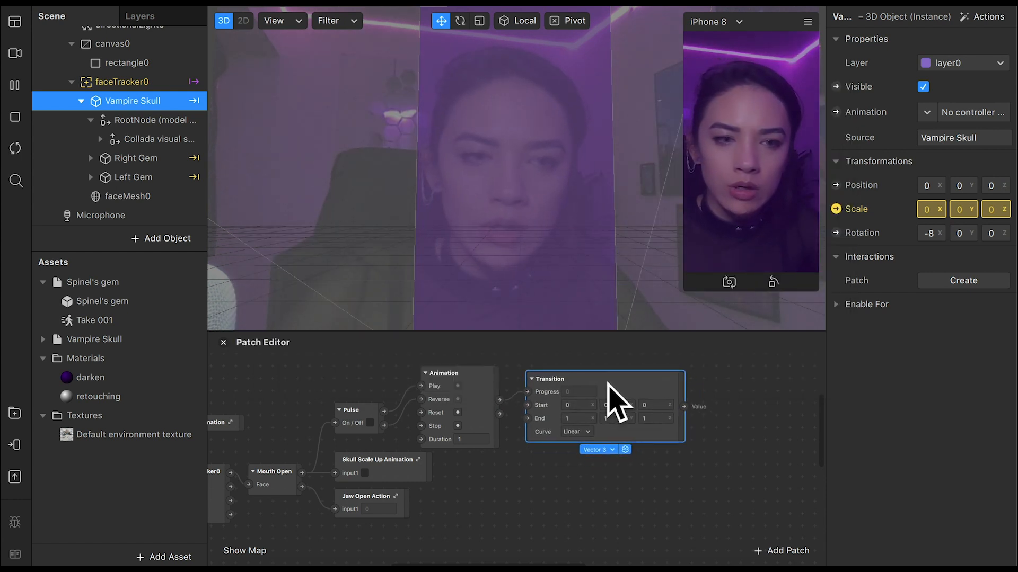
# Create a Rotation patch for the Vampire Skull and place it beside the new Transition patch's output.
pyautogui.click(836, 233)
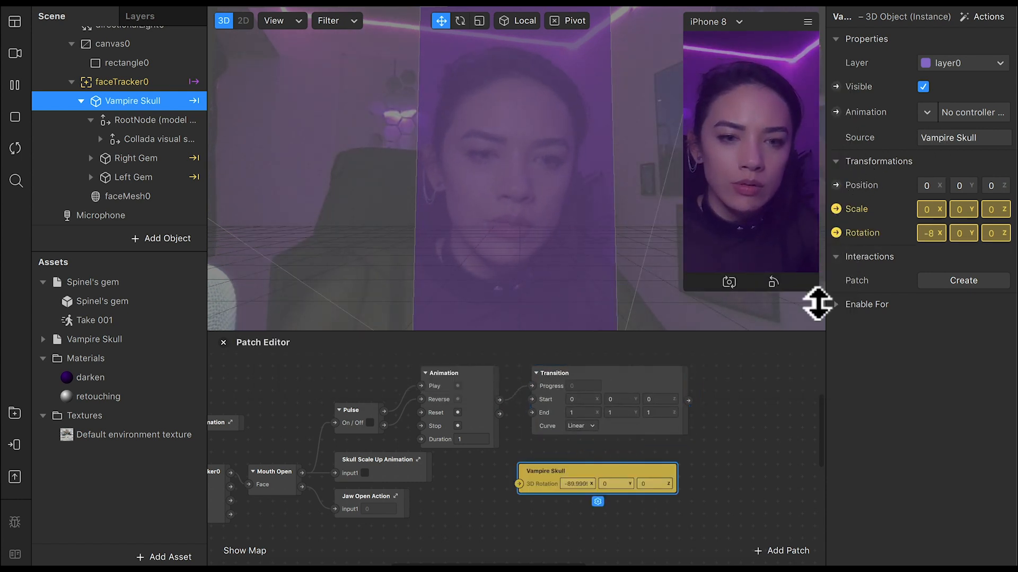
pyautogui.moveTo(621, 480); pyautogui.dragTo(820, 394)
pyautogui.moveTo(688, 400); pyautogui.dragTo(716, 399)
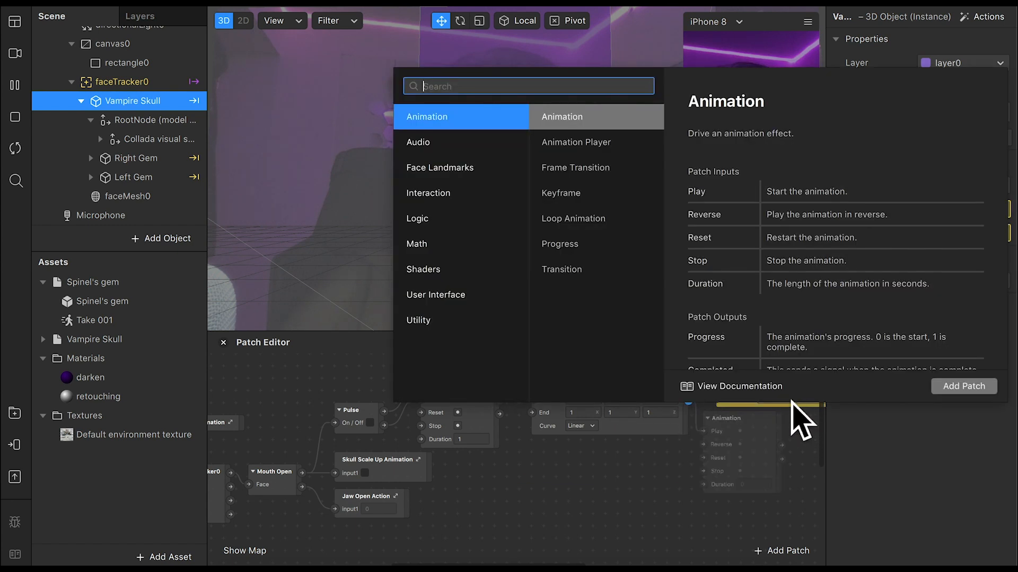
pyautogui.click(778, 455)
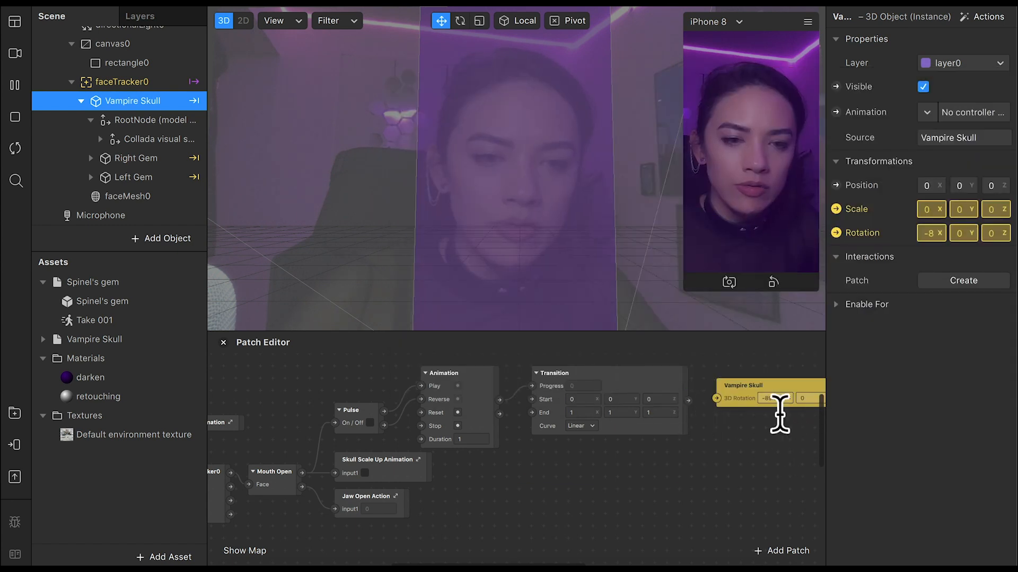
# Set the new Transition's End to the Vampire Skull's current X rotation, with Y and Z at 0.
pyautogui.click(587, 416)
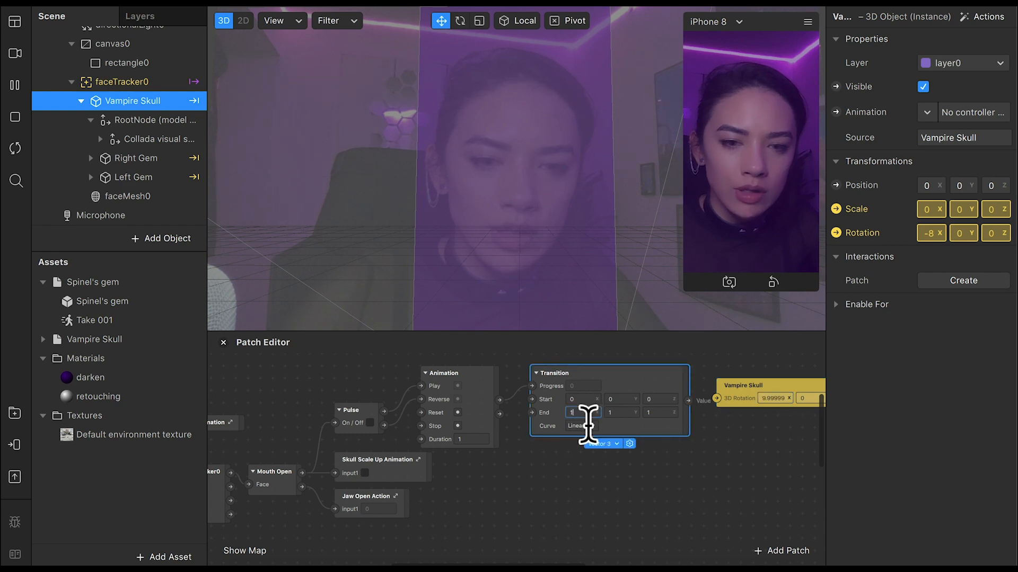
pyautogui.moveTo(777, 389)
pyautogui.mouseDown()
pyautogui.moveTo(583, 459)
pyautogui.moveTo(777, 395)
pyautogui.mouseUp()
pyautogui.click(631, 417)
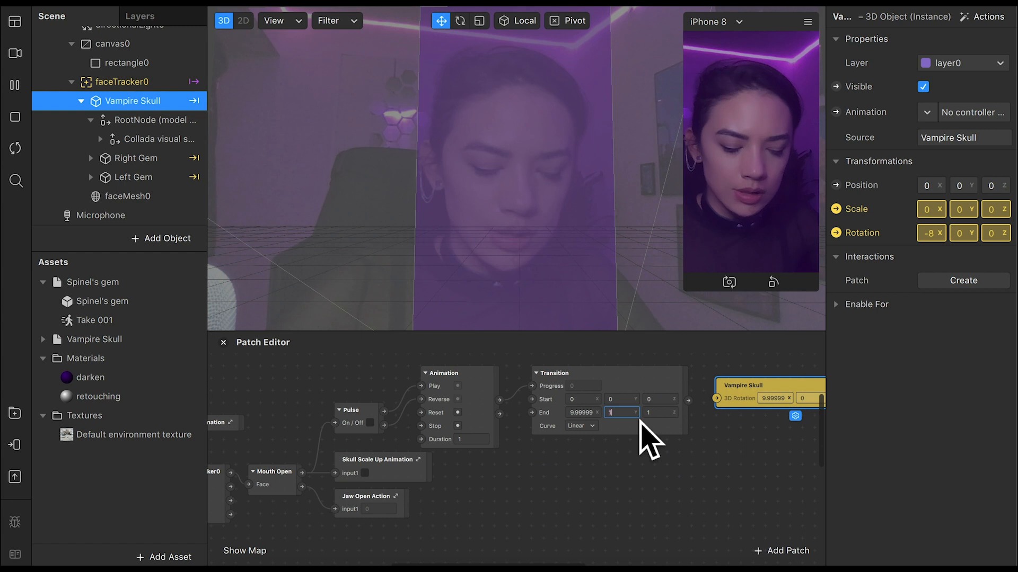
pyautogui.write('0')
pyautogui.press('Return')
pyautogui.click(659, 413)
pyautogui.write('0')
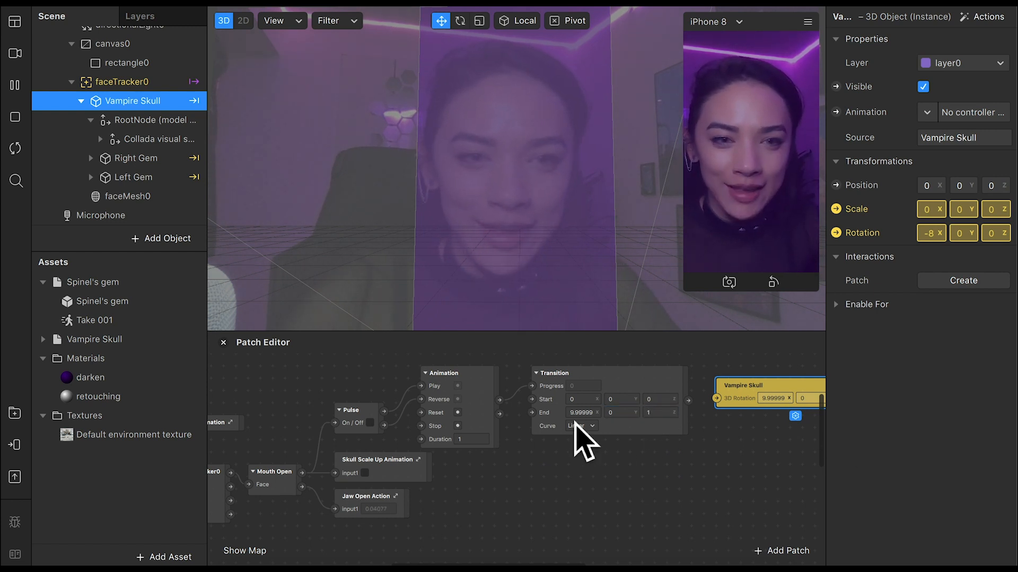
pyautogui.click(665, 413)
pyautogui.write('0')
pyautogui.press('Return')
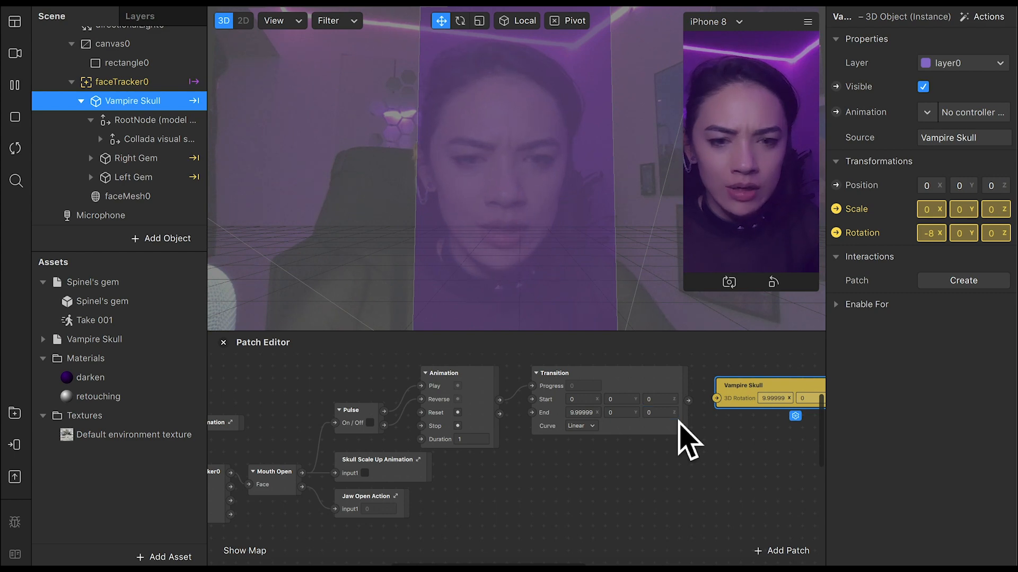
# Connect the Transition's Value output to the Vampire Skull's 3D Rotation and set the Animation's duration to 0.4.
pyautogui.click(700, 408)
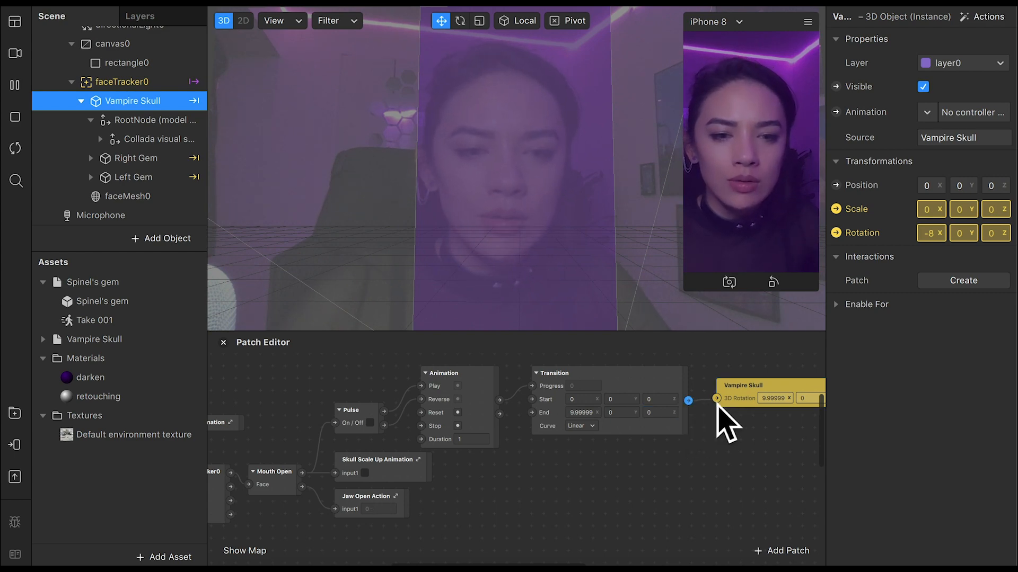
pyautogui.moveTo(719, 403); pyautogui.dragTo(716, 398)
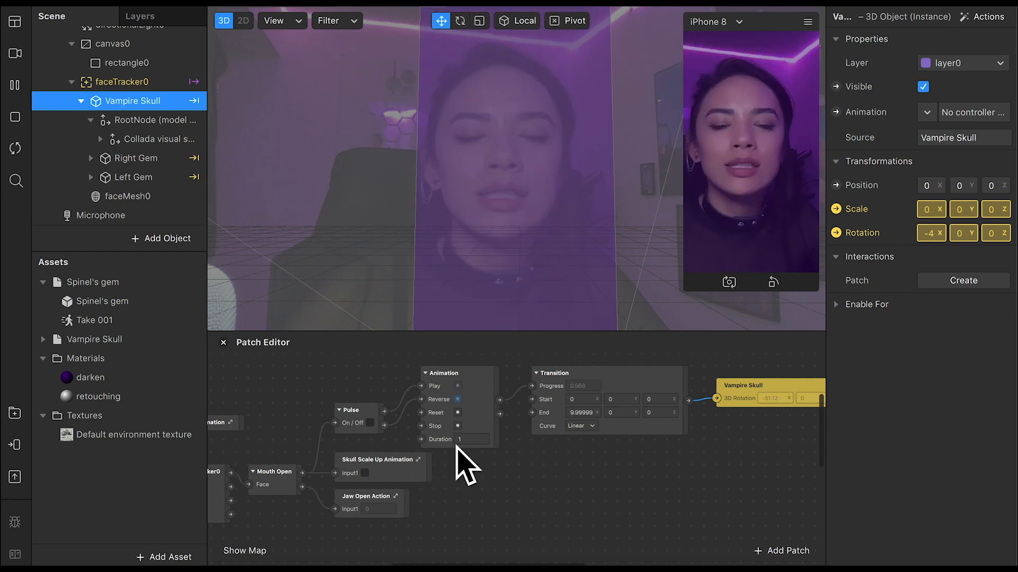
pyautogui.click(471, 440)
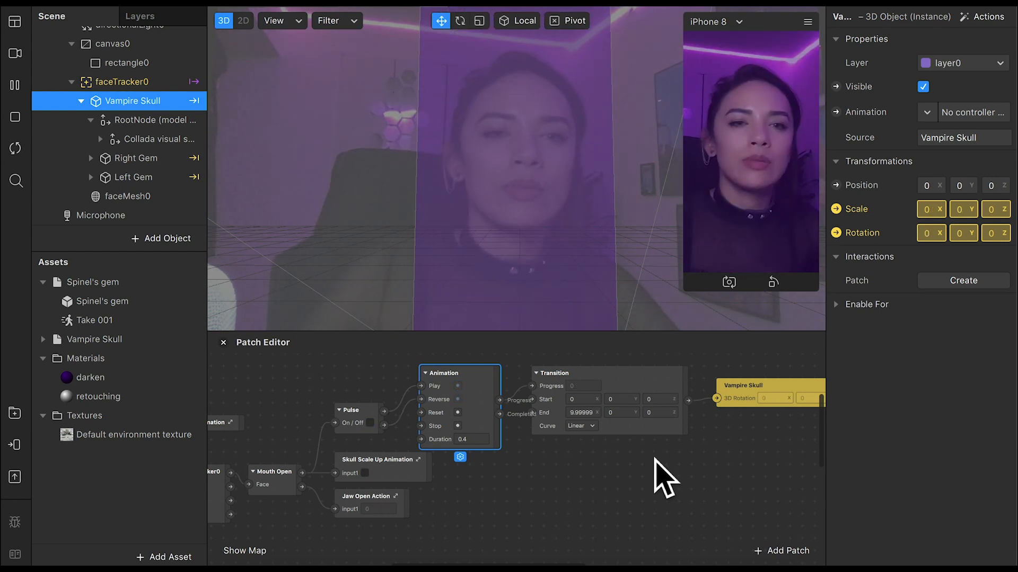
# Set the Transition's Start rotation to -200 in X, 200 in Y and 175 in Z.
pyautogui.click(581, 399)
pyautogui.write('-100')
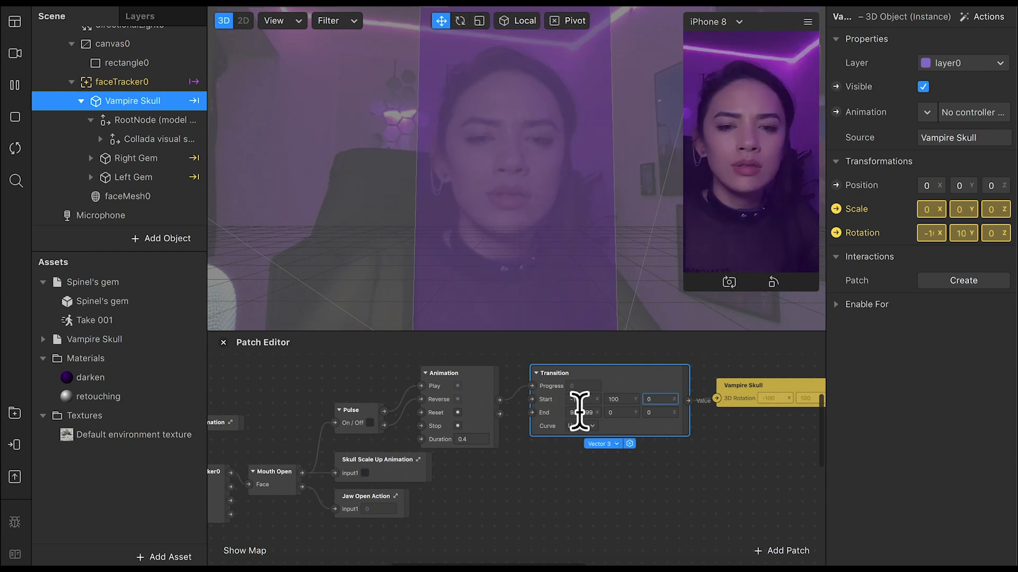
pyautogui.click(573, 400)
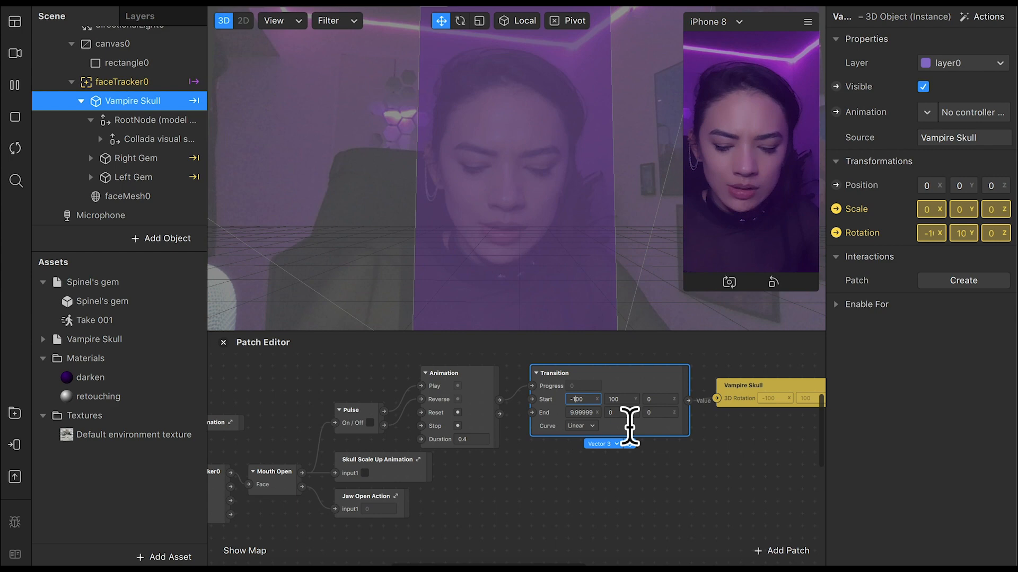
pyautogui.press('Tab')
pyautogui.press('Tab')
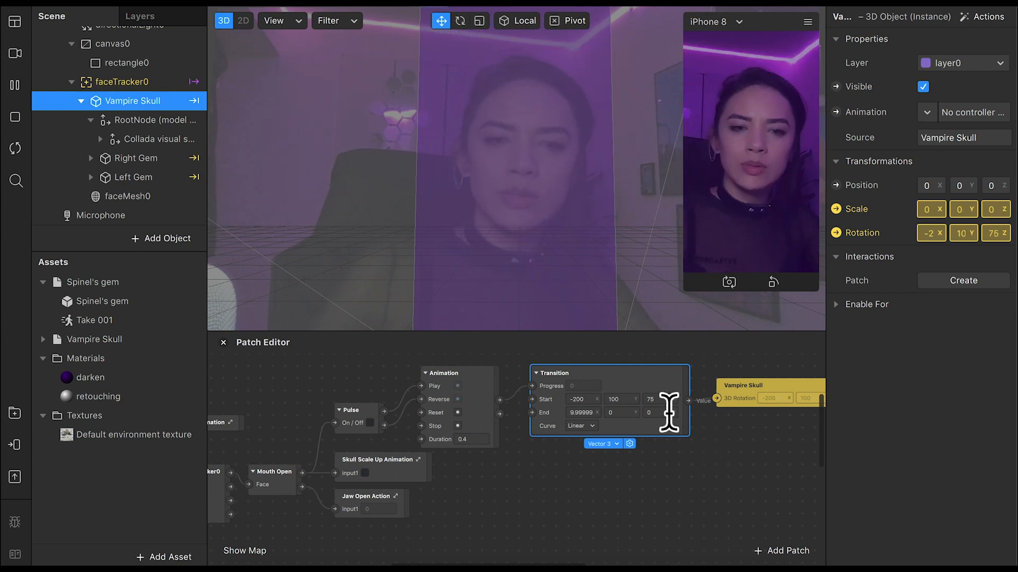
pyautogui.click(621, 401)
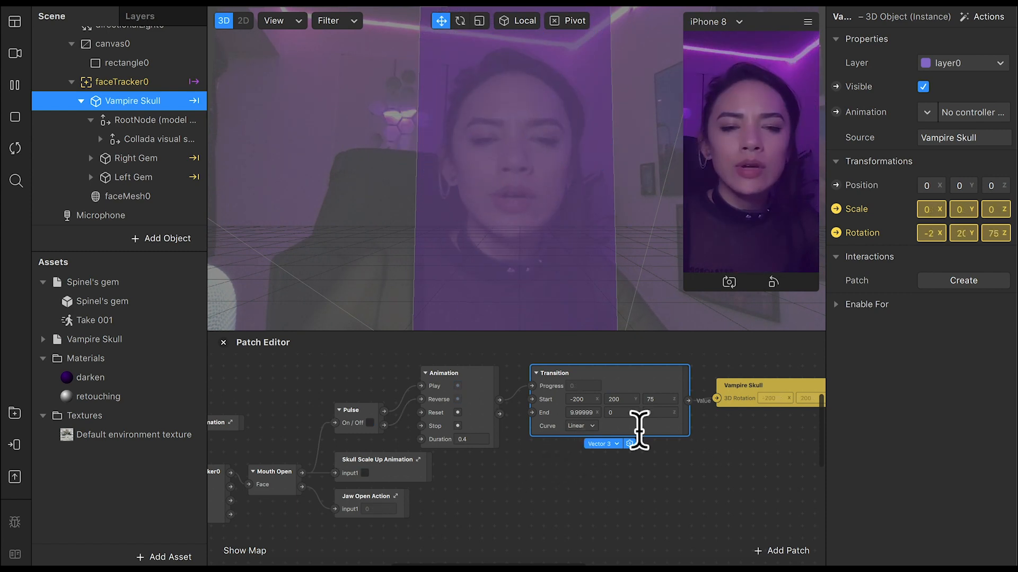
pyautogui.click(657, 400)
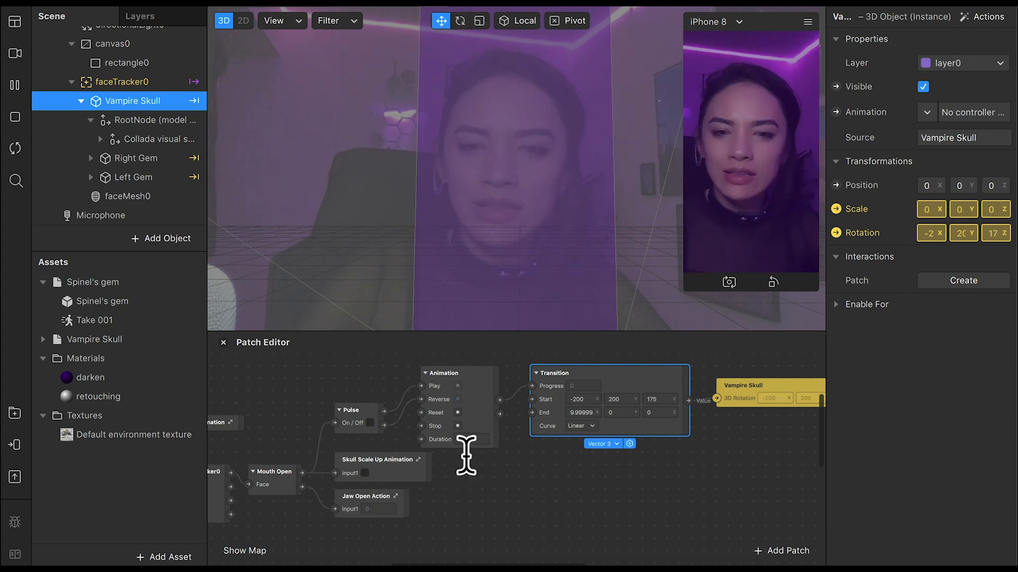
# Inside the Jaw Open Action group, set the Transition's End X to 60 and return to the main patch graph.
pyautogui.scroll(-2, 540, 487)
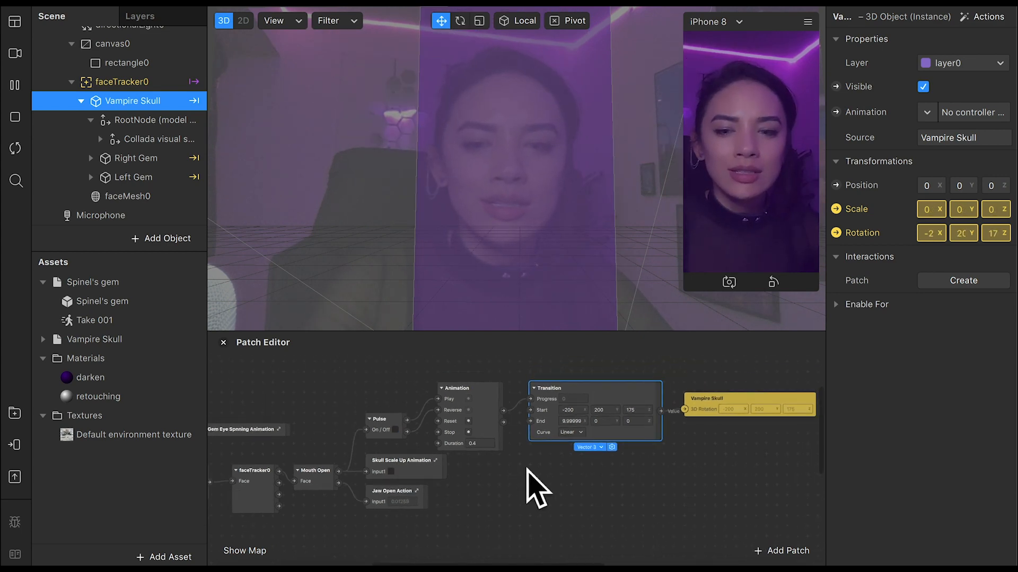
pyautogui.rightClick(429, 508)
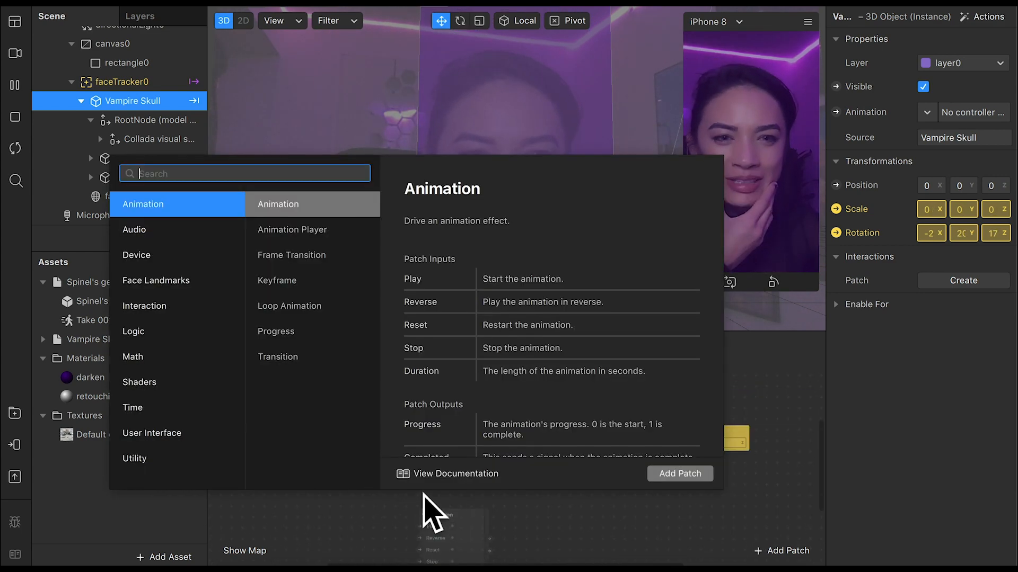
pyautogui.click(533, 522)
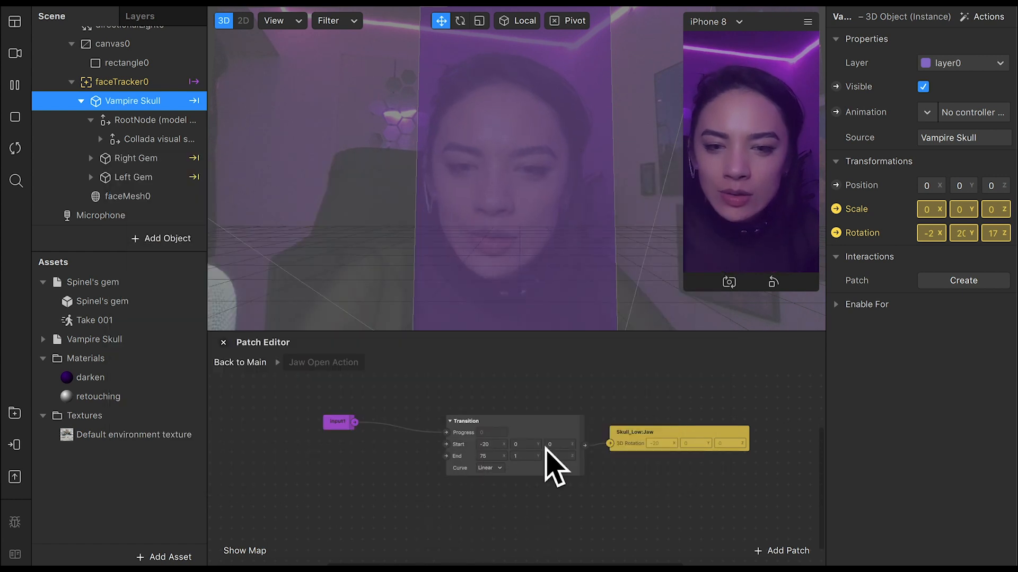
pyautogui.hscroll(2, 572, 477)
pyautogui.scroll(3, 595, 482)
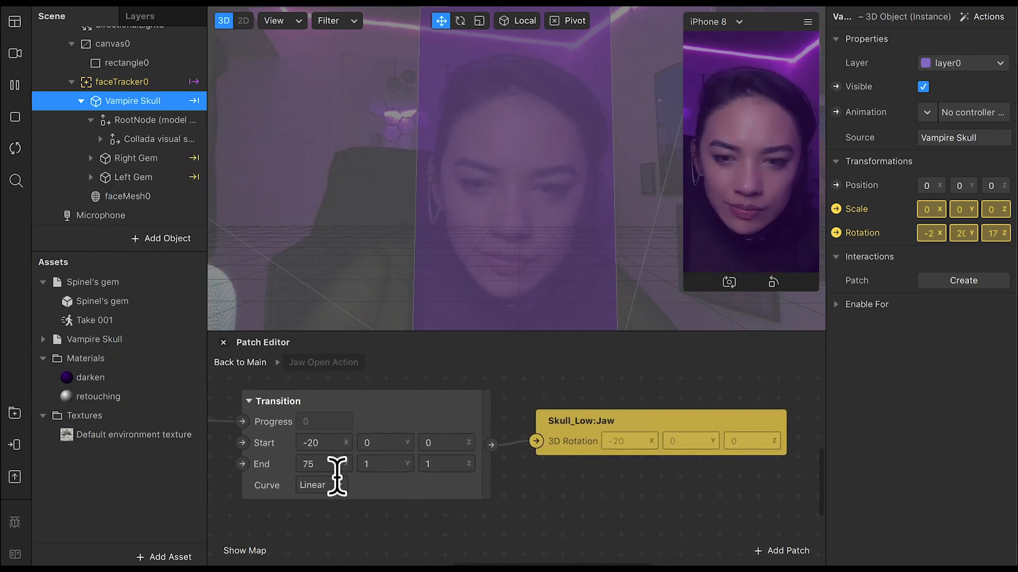
pyautogui.click(337, 467)
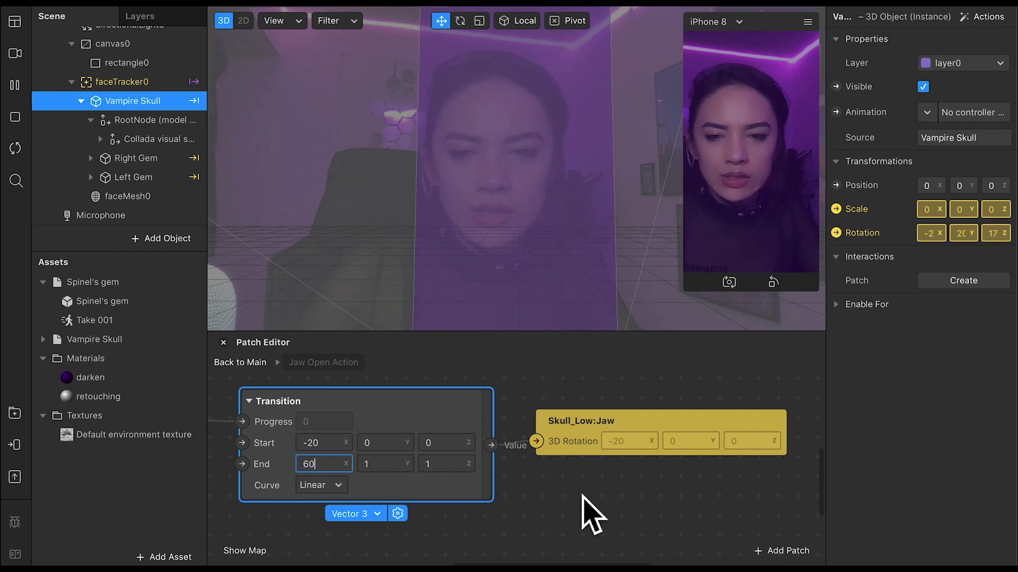
pyautogui.click(253, 363)
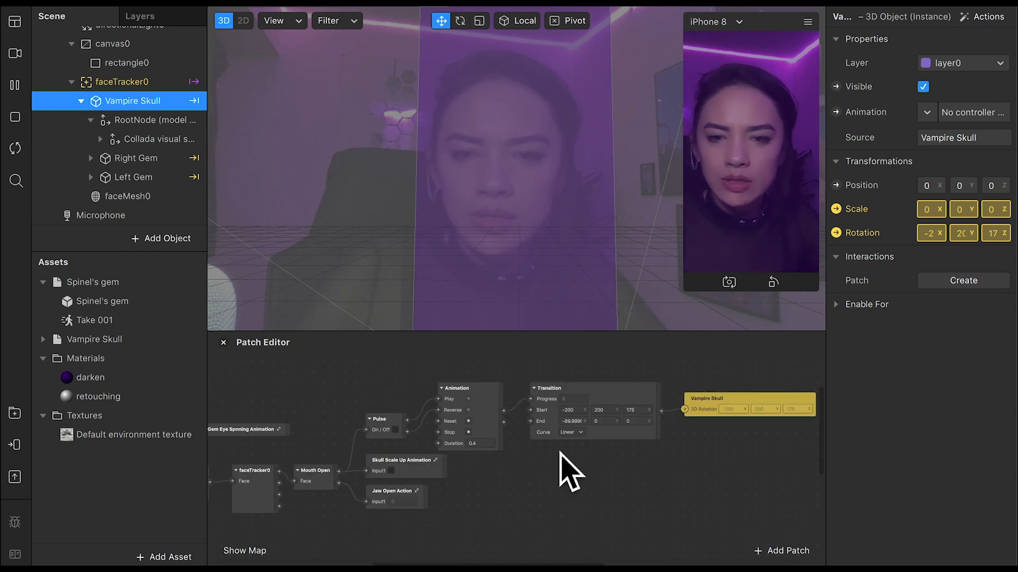
# Set the duration of the Animation patch driving the skull's rotation to 0.3.
pyautogui.scroll(3, 506, 439)
pyautogui.hscroll(3, 506, 440)
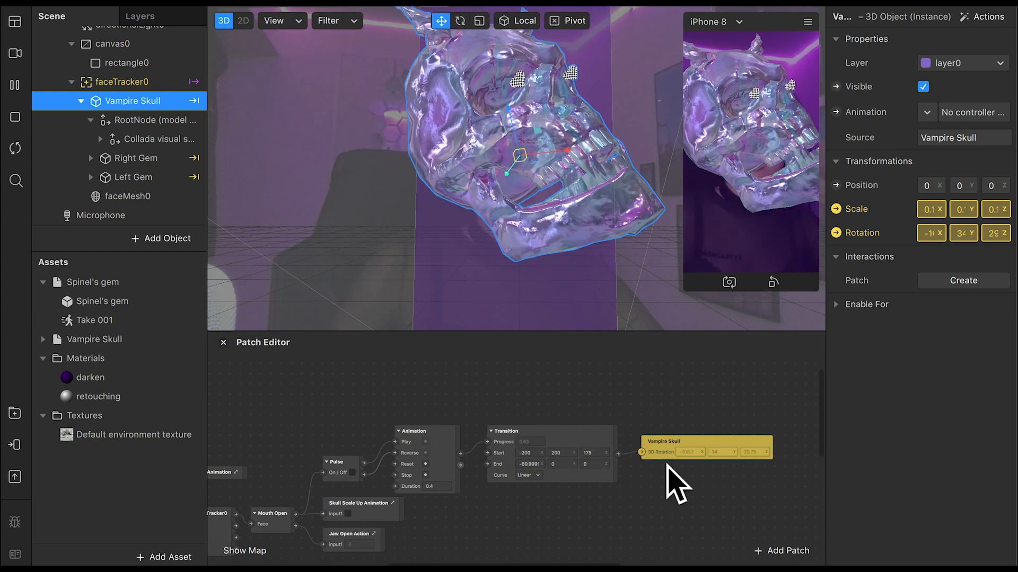
pyautogui.click(446, 486)
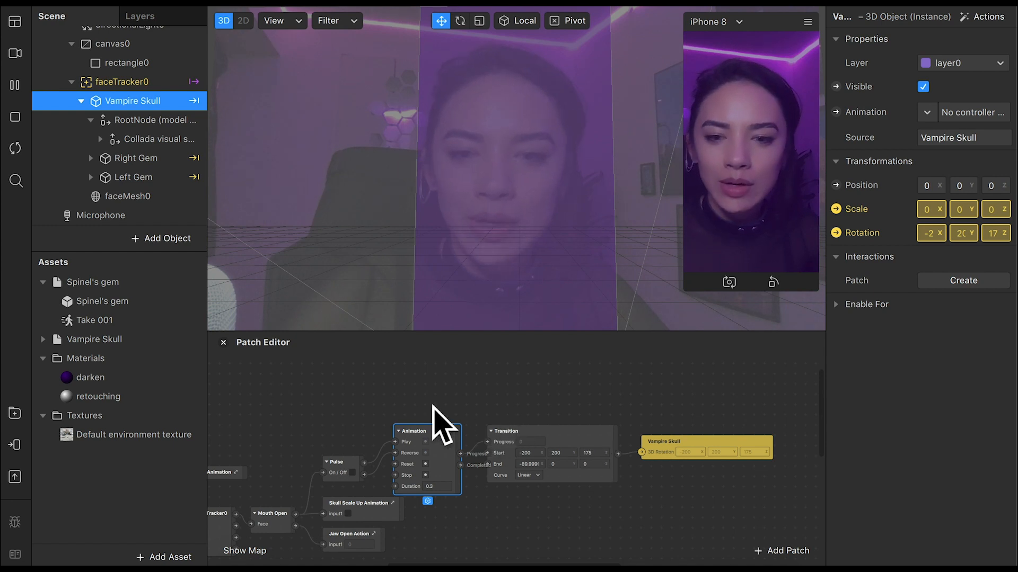
# Group the skull rotation patches as Skull Spin Animation and place the group above Skull Scale Up Animation.
pyautogui.moveTo(363, 390); pyautogui.dragTo(567, 451)
pyautogui.rightClick(675, 483)
pyautogui.click(746, 482)
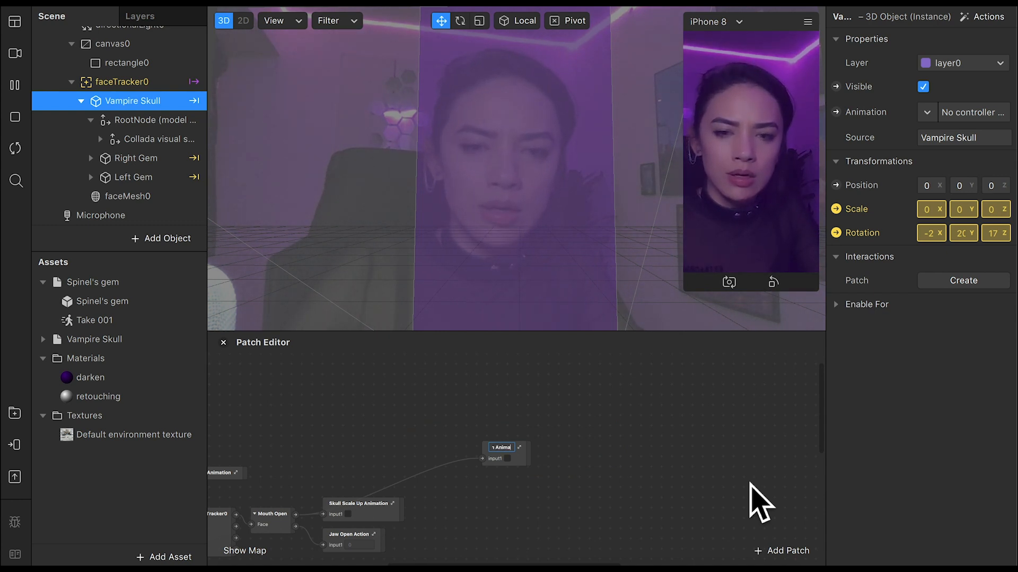
pyautogui.moveTo(510, 460); pyautogui.dragTo(367, 483)
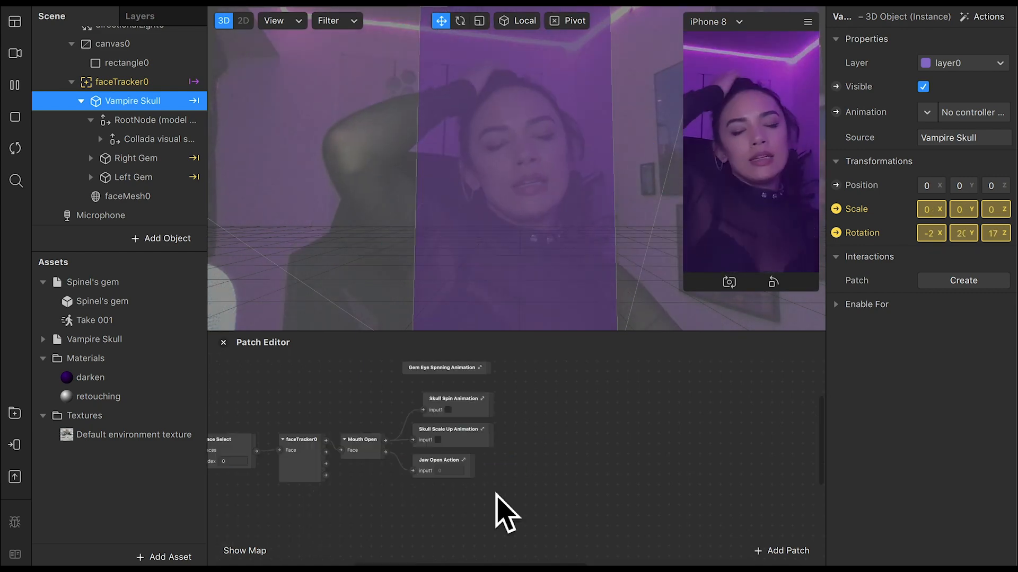
# Collapse the Vampire Skull hierarchy and set the darken material's opacity to 55%.
pyautogui.click(82, 101)
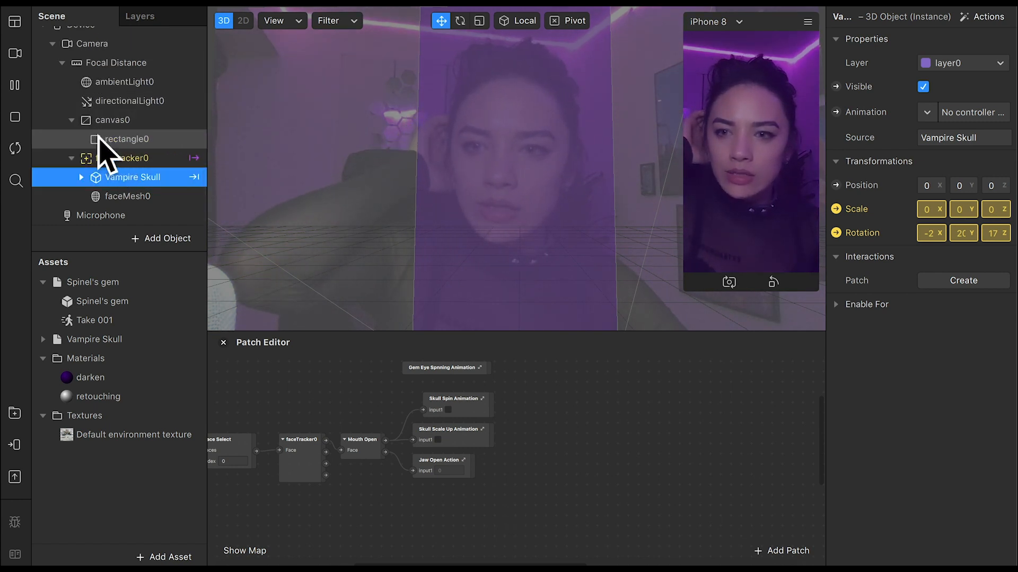
pyautogui.click(108, 140)
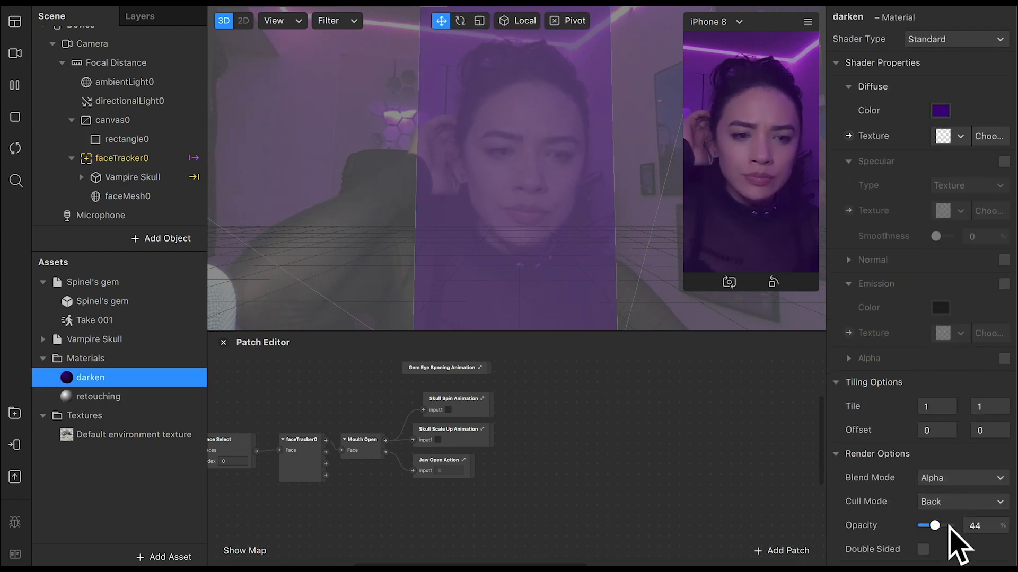
pyautogui.moveTo(949, 527); pyautogui.dragTo(945, 529)
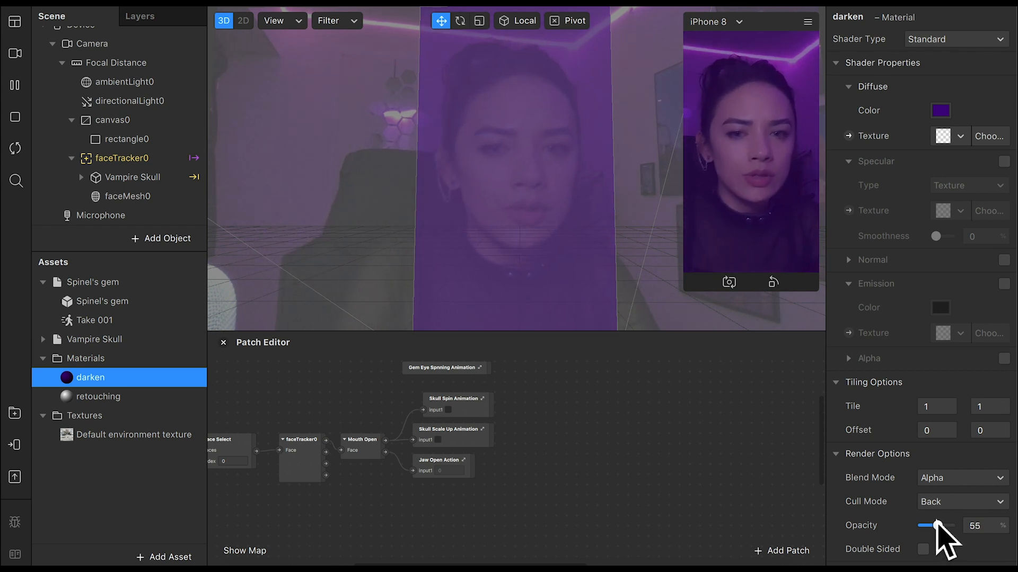
# Move the eye gem spinning animation group higher to make room above the Skull Spin Animation group.
pyautogui.moveTo(468, 369)
pyautogui.mouseDown()
pyautogui.moveTo(469, 359)
pyautogui.moveTo(482, 363)
pyautogui.mouseUp()
pyautogui.scroll(3, 588, 466)
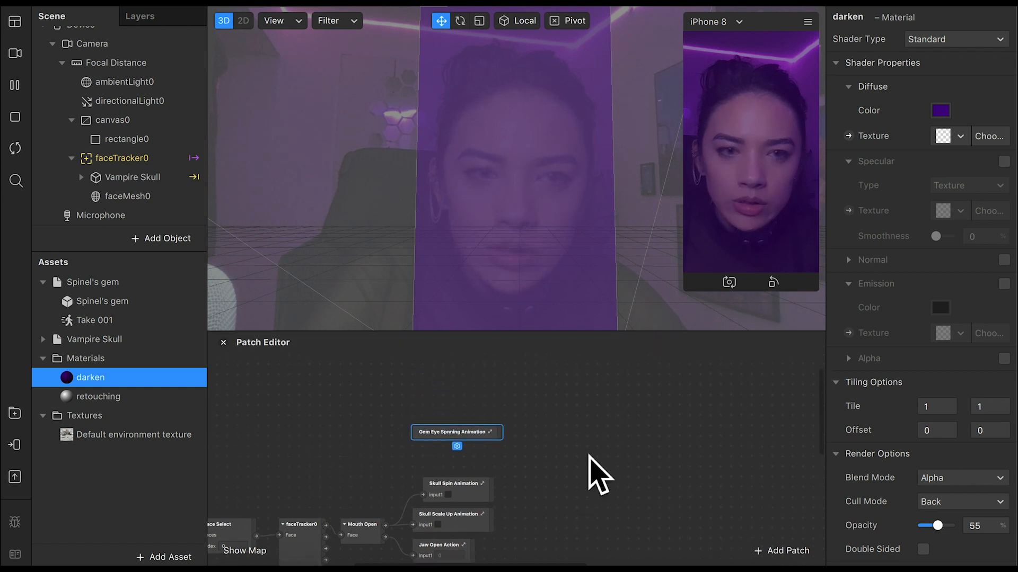
pyautogui.scroll(-3, 586, 485)
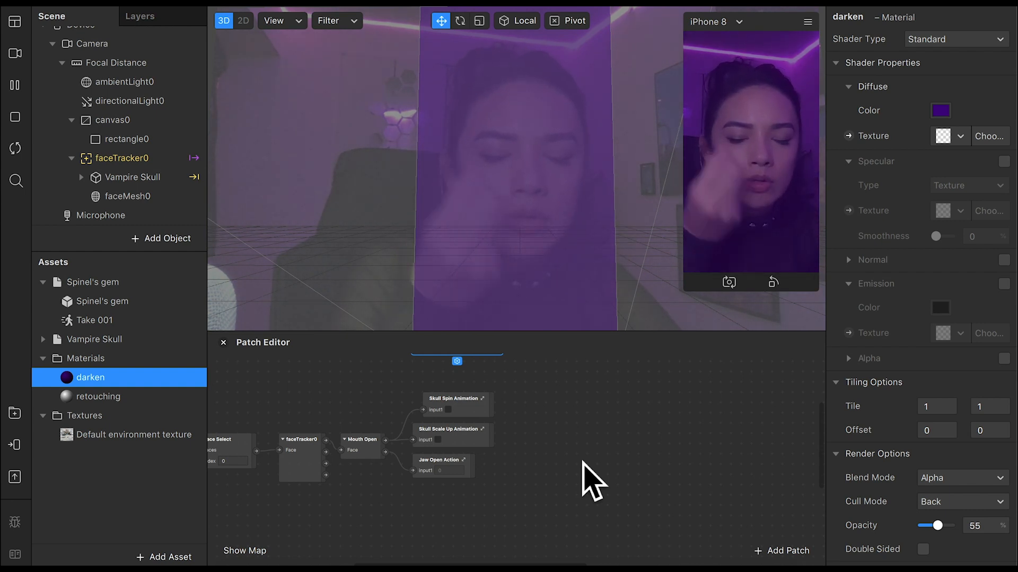
# Add a Pulse patch fed by Mouth Open's Open State output for the darkening effect.
pyautogui.moveTo(386, 441); pyautogui.dragTo(451, 375)
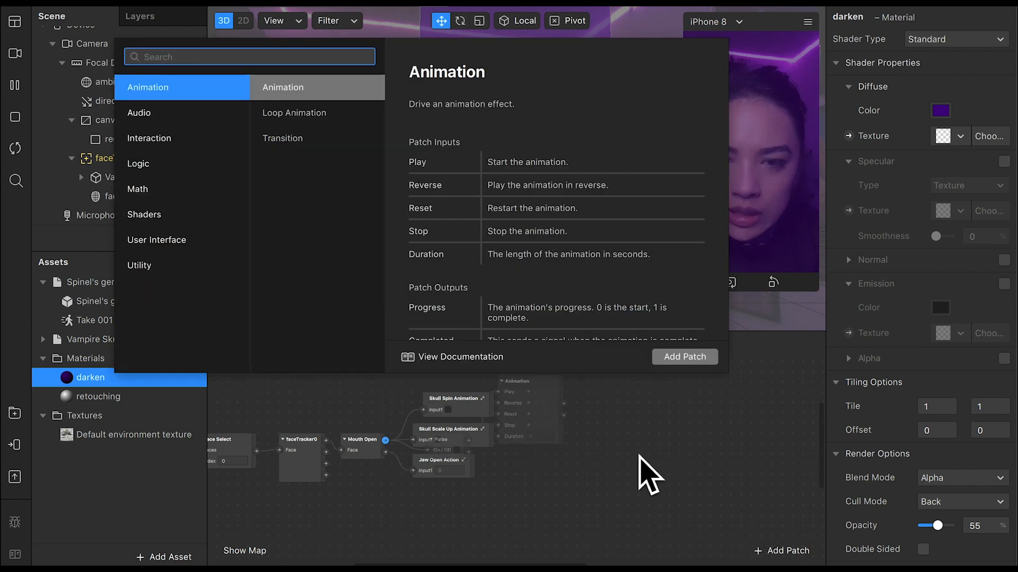
pyautogui.write('pul')
pyautogui.press('Return')
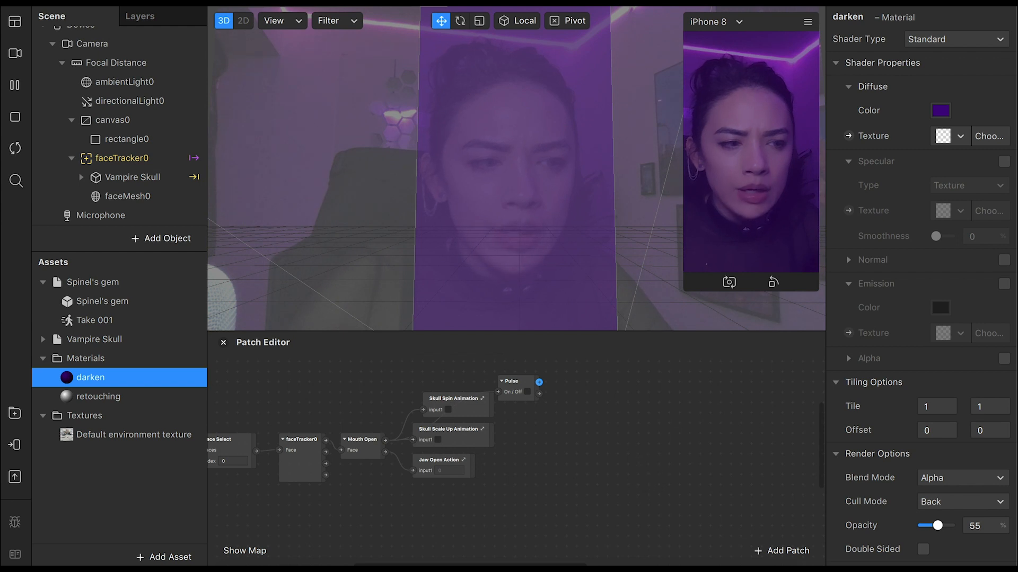
# Add an Animation patch played by the new Pulse's Turned On output and reversed by its Turned Off output.
pyautogui.moveTo(462, 408); pyautogui.dragTo(546, 413)
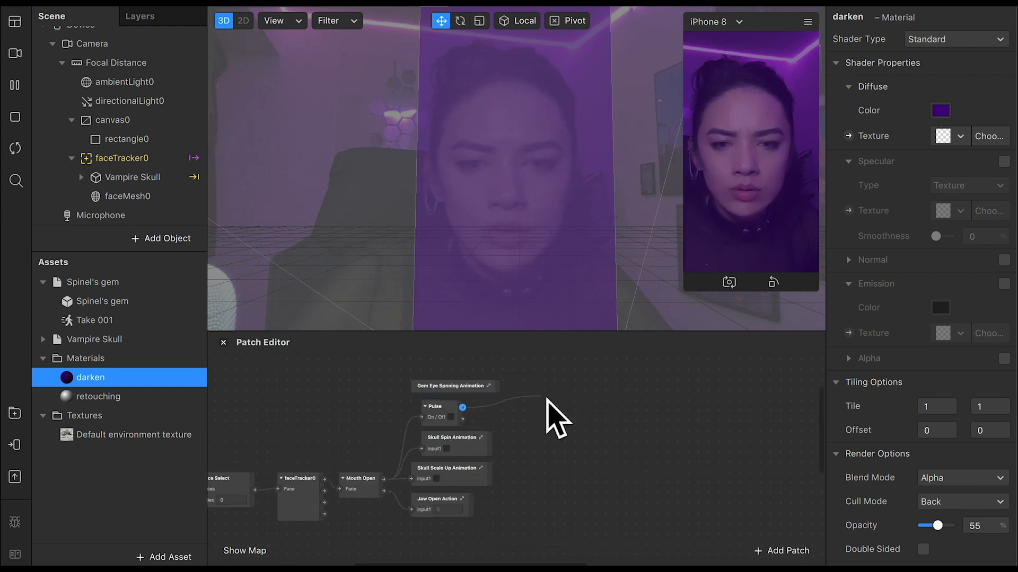
pyautogui.write('\\')
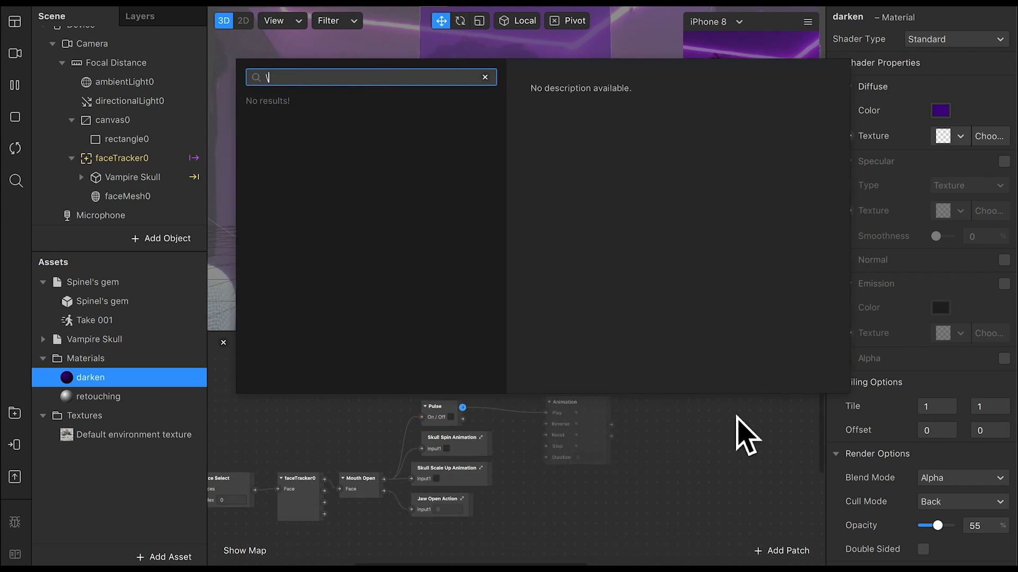
pyautogui.press('BackSpace')
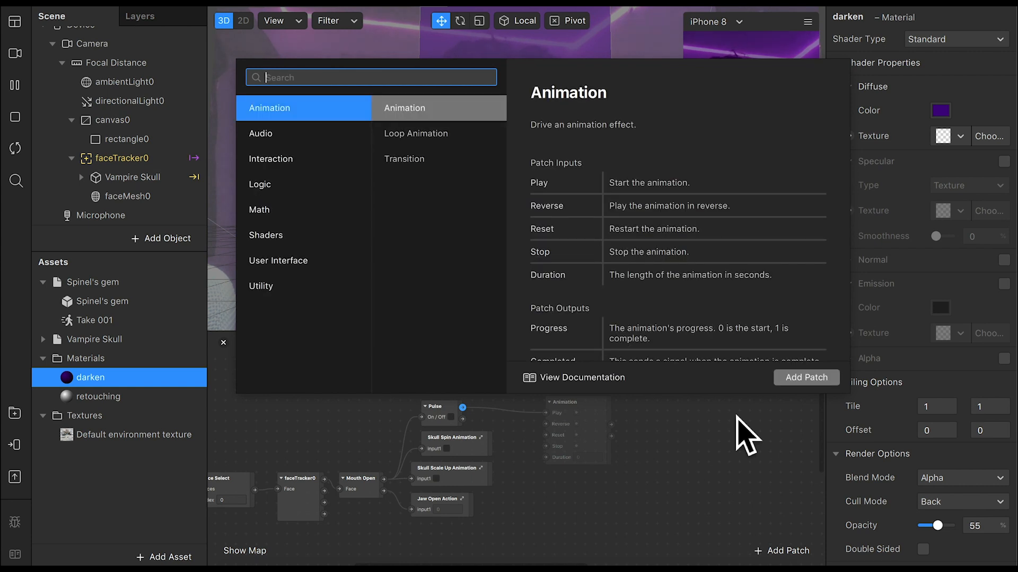
pyautogui.press('Return')
pyautogui.moveTo(463, 420); pyautogui.dragTo(553, 408)
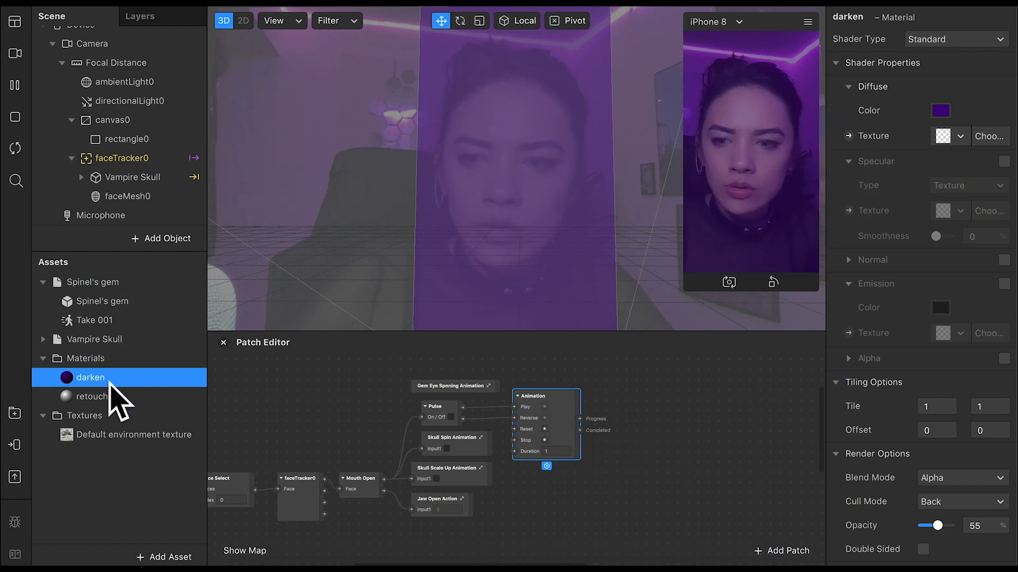
# Create a Diffuse Texture patch for the darken material and drive it with the Animation's Progress output.
pyautogui.click(849, 136)
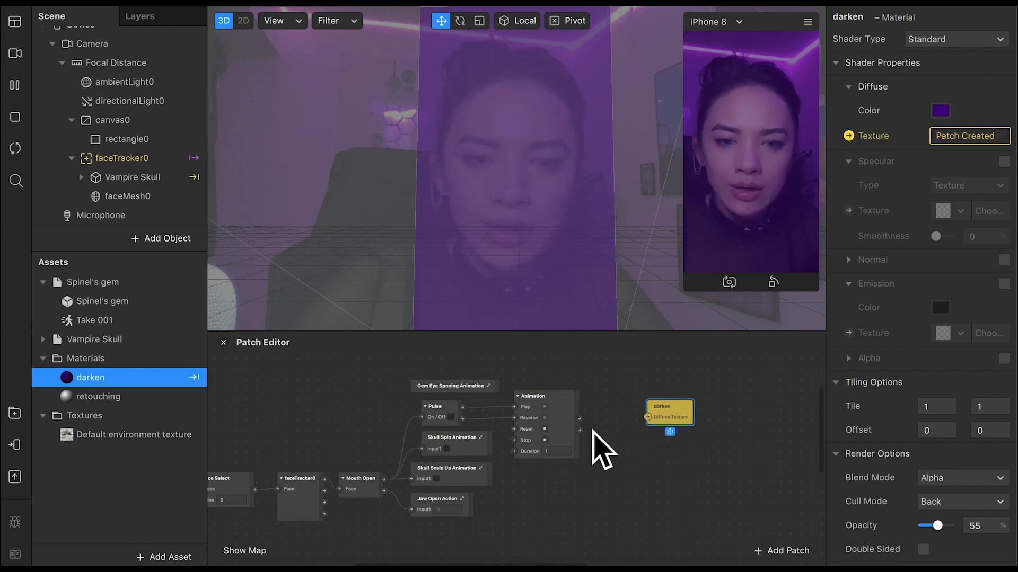
pyautogui.moveTo(579, 418); pyautogui.dragTo(648, 418)
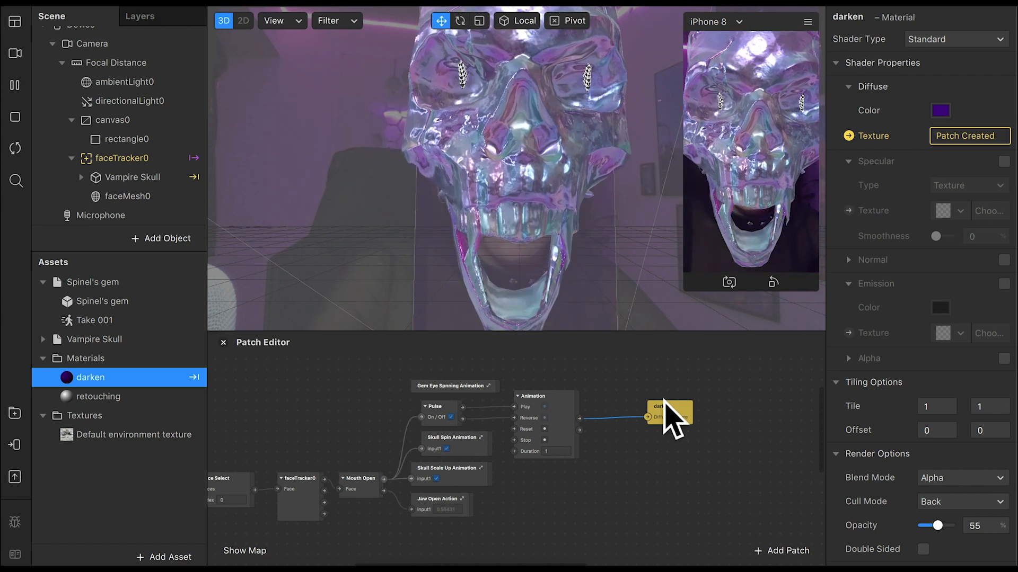
# Group the Pulse, Animation and darken patches as Darken, placed above the Skull Spin Animation group.
pyautogui.moveTo(444, 451); pyautogui.dragTo(673, 489)
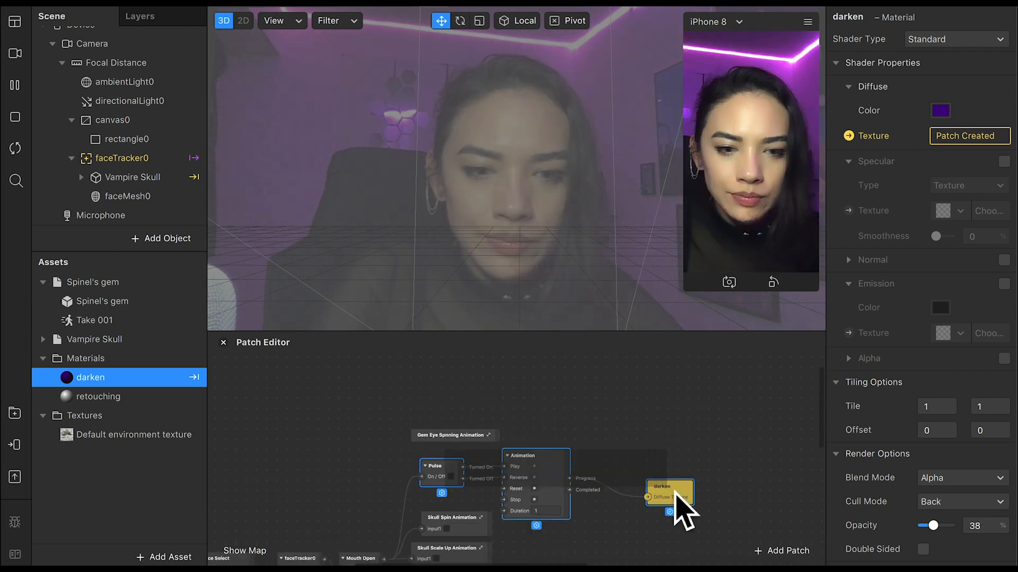
pyautogui.rightClick(540, 472)
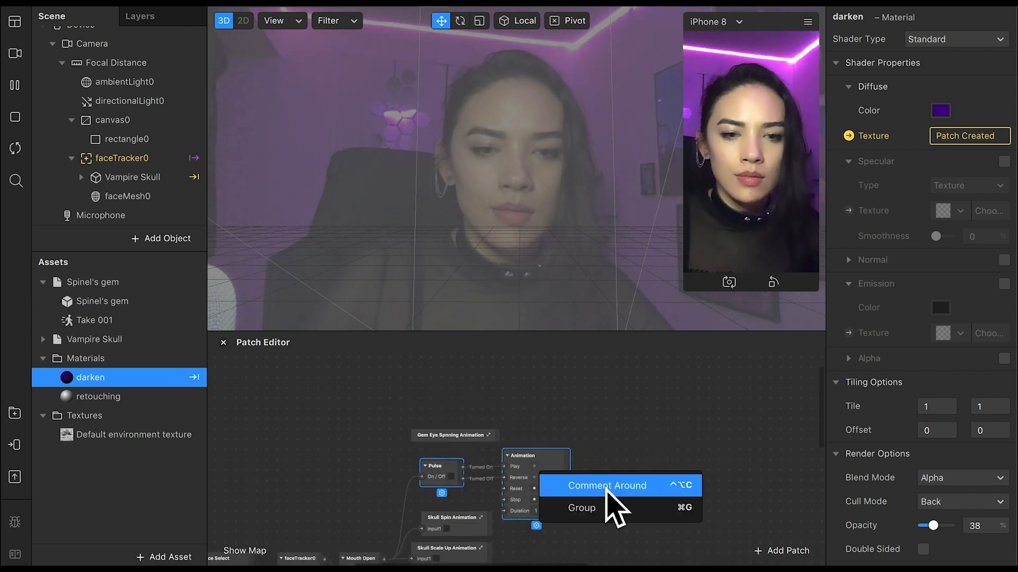
pyautogui.click(611, 511)
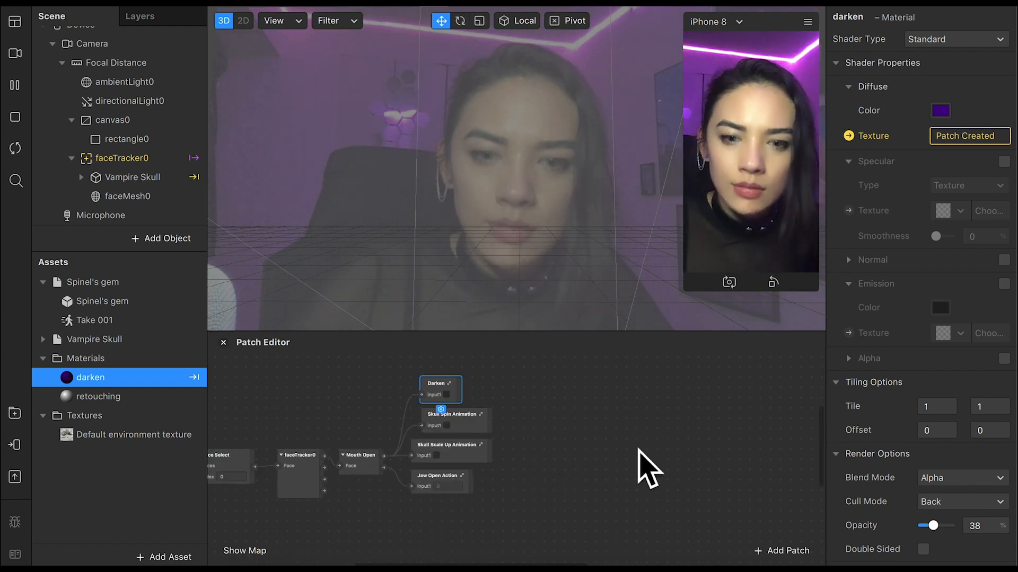
pyautogui.scroll(4, 638, 448)
pyautogui.hscroll(-5, 639, 464)
pyautogui.scroll(-3, 638, 464)
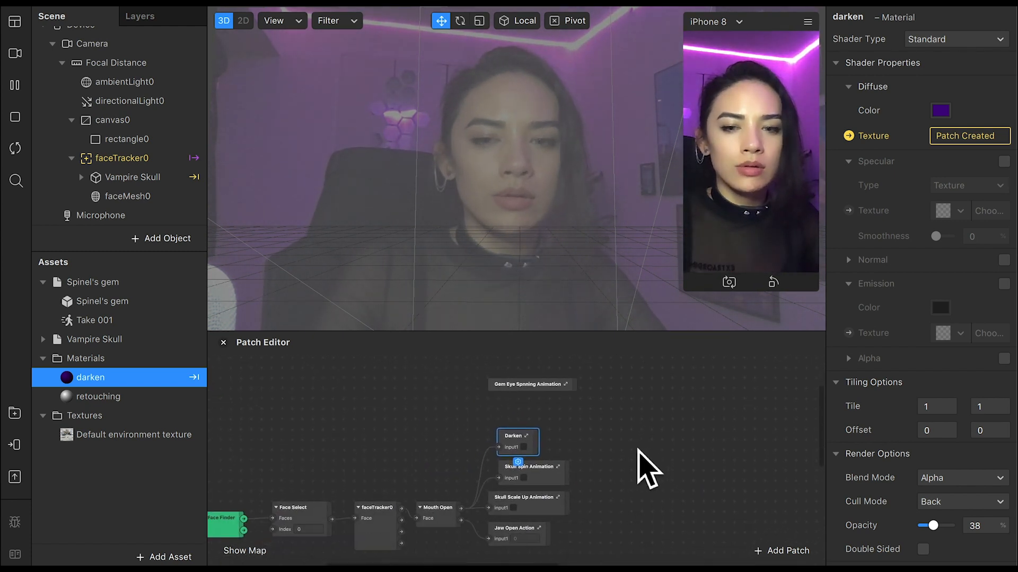
pyautogui.hscroll(-3, 637, 451)
pyautogui.scroll(-2, 638, 451)
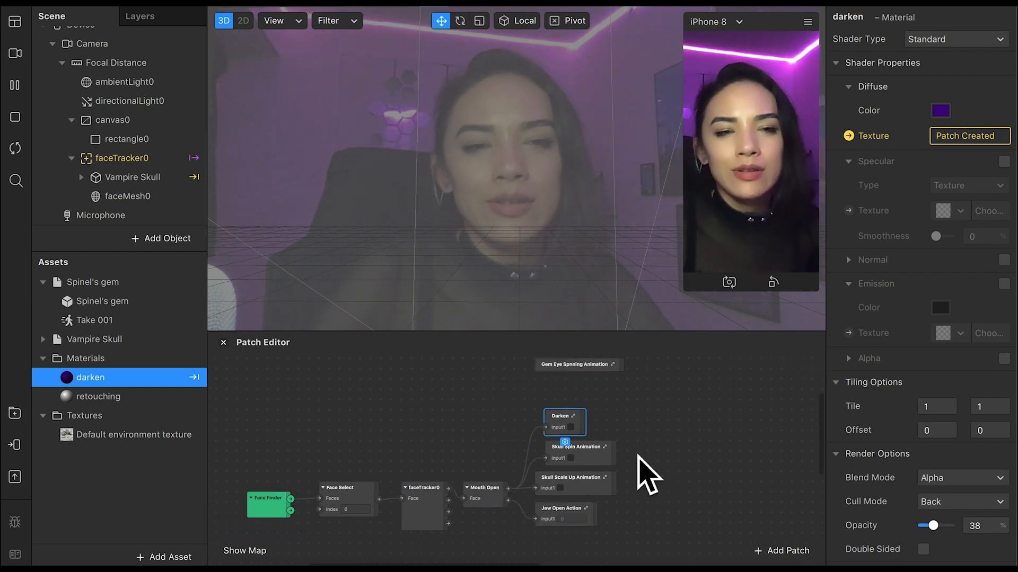